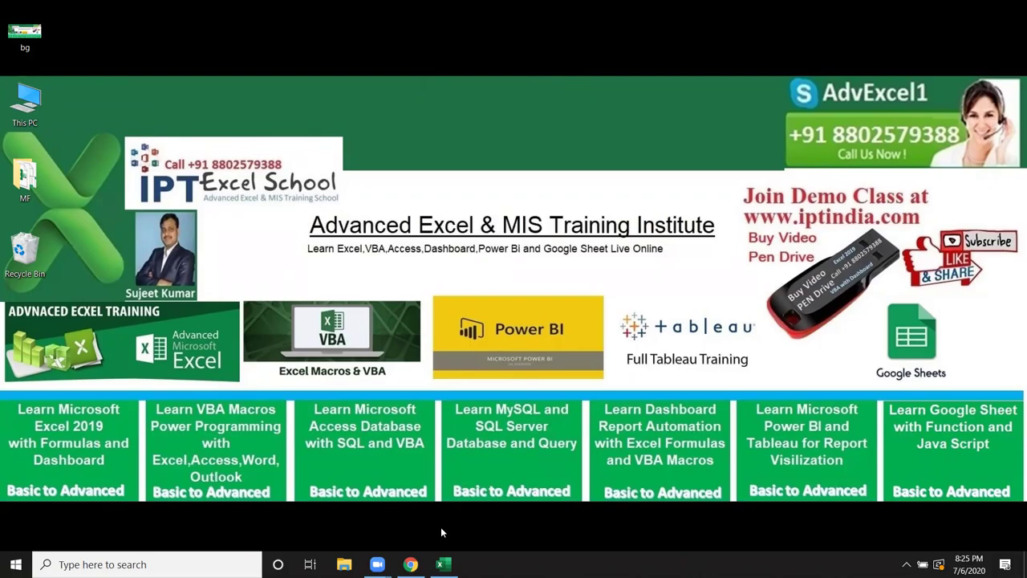
- Bring the Data workbook with its customer sales table to the front
left_click(441, 564)
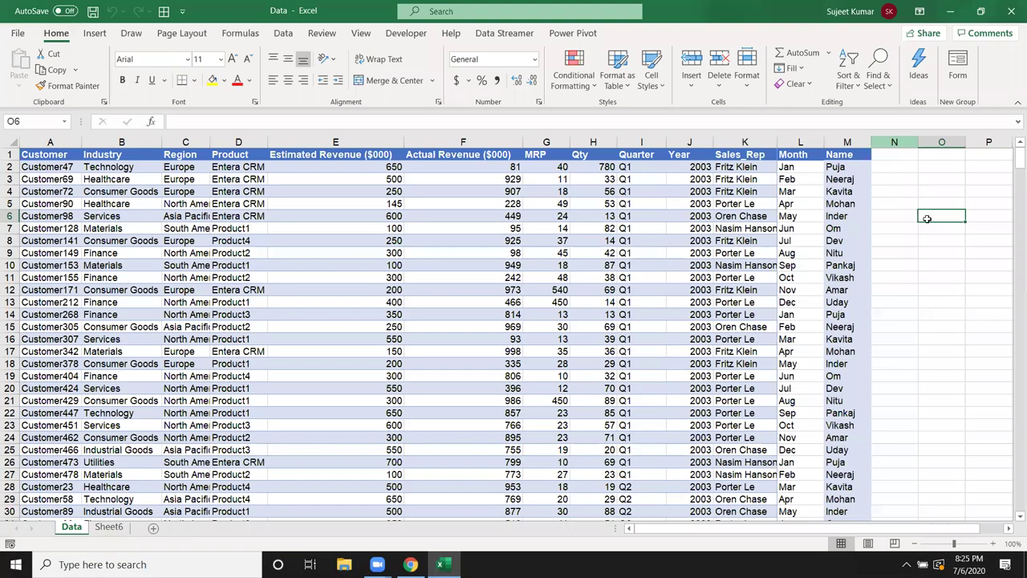
- Copy the Name and Qty columns from the Data sheet into a new blank sheet
left_click(847, 142)
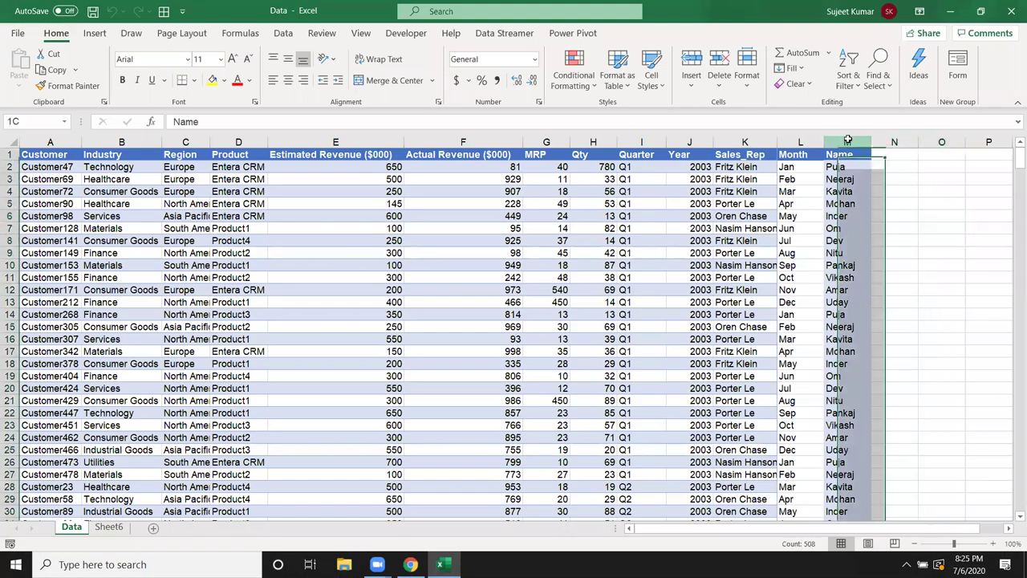
left_click(594, 142, "ctrl")
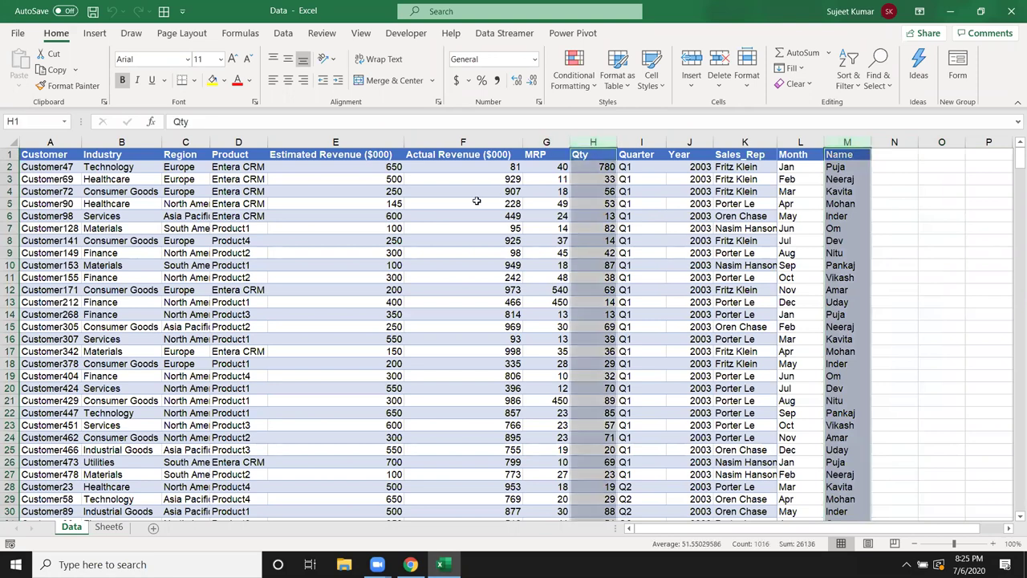
key("ctrl+c")
left_click(109, 526)
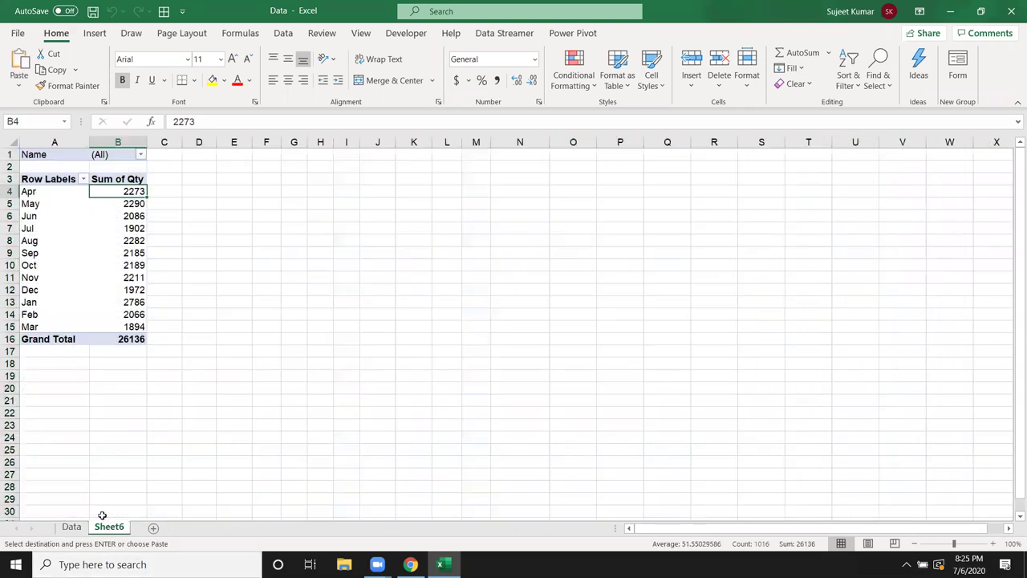
left_click(153, 527)
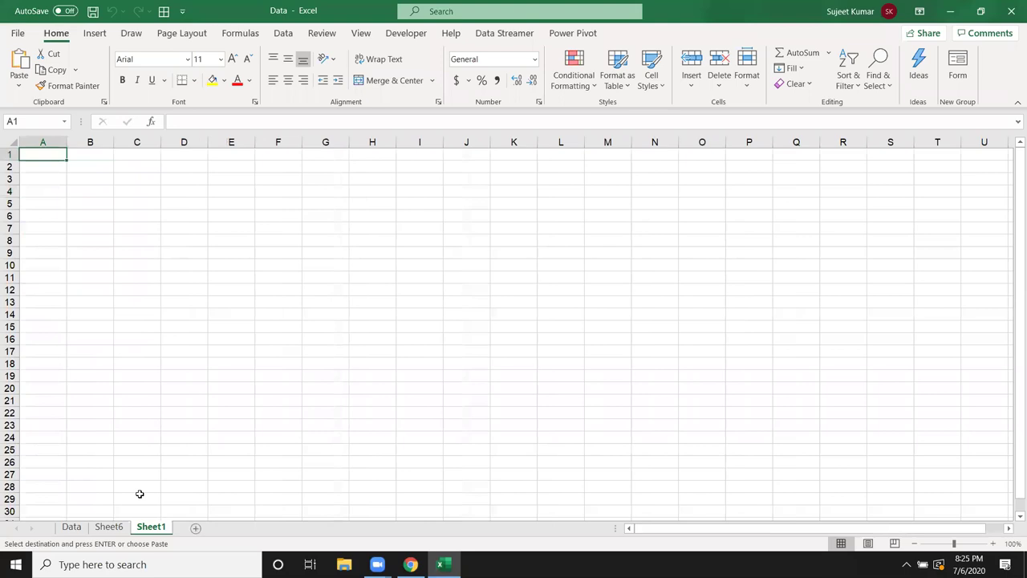
key("ctrl+v")
left_click(35, 425)
- Move the Qty column so Name sits in column A and Qty in column B
left_click(26, 139)
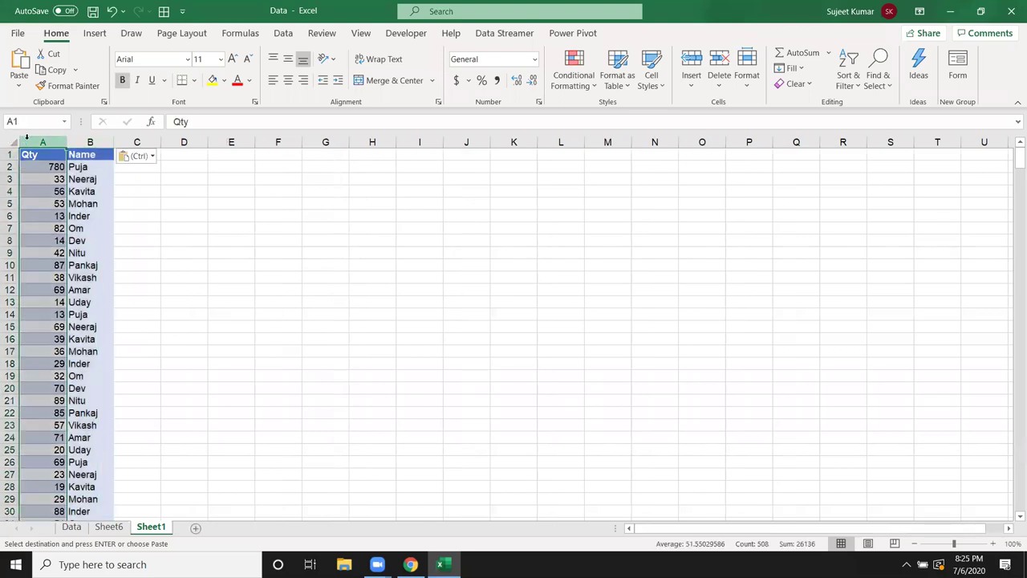
left_click(132, 141)
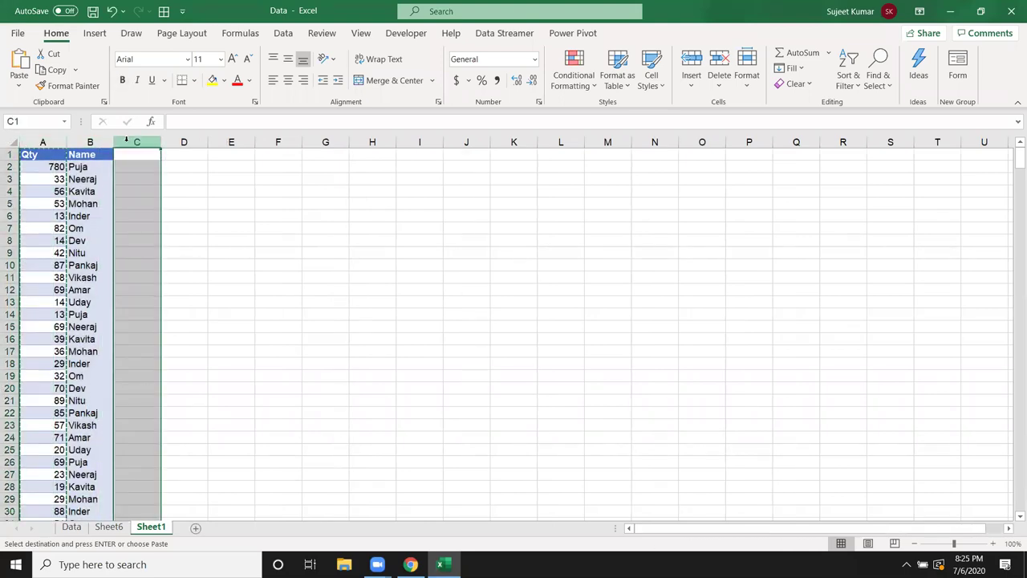
key("Escape")
key("Left")
key("ctrl+space")
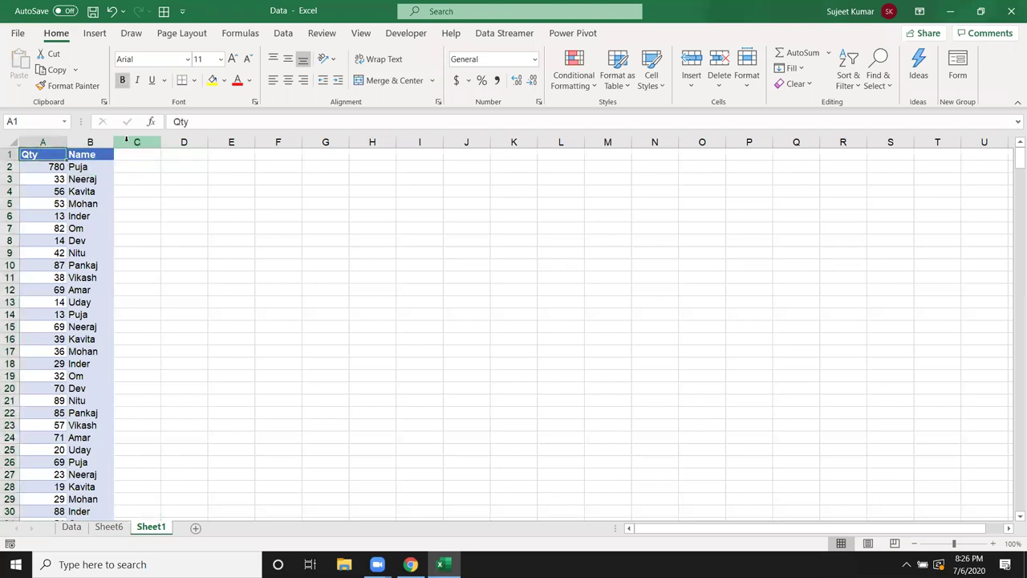
key("shift+Left")
key("ctrl+c")
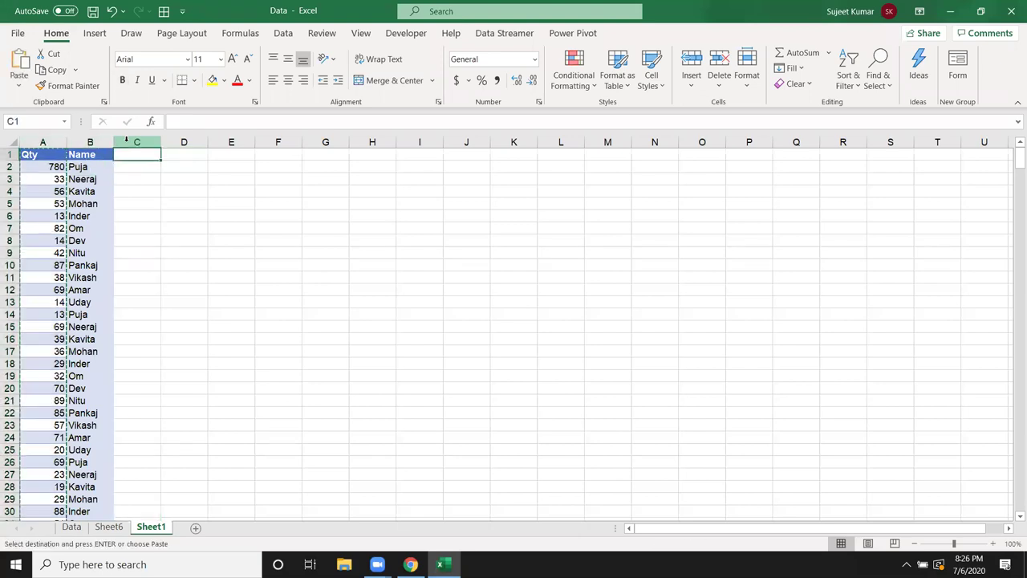
key("ctrl+Home")
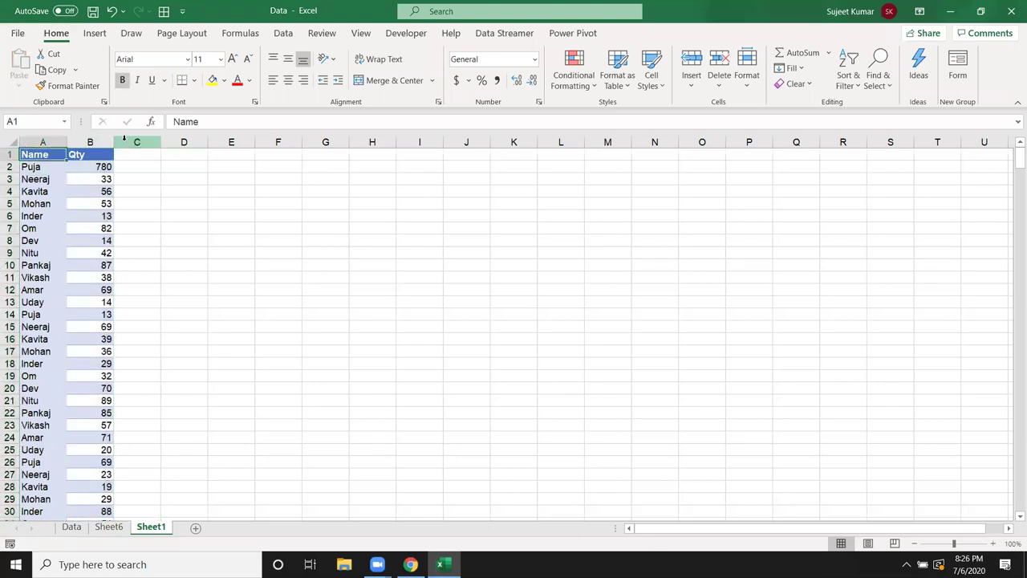
- Check the extent of the Name and Qty data, then go to cell F3
scroll(57, 442, "down", 9)
scroll(45, 426, "down", 12)
left_click(32, 363)
key("shift+Right")
key("ctrl+shift+Down")
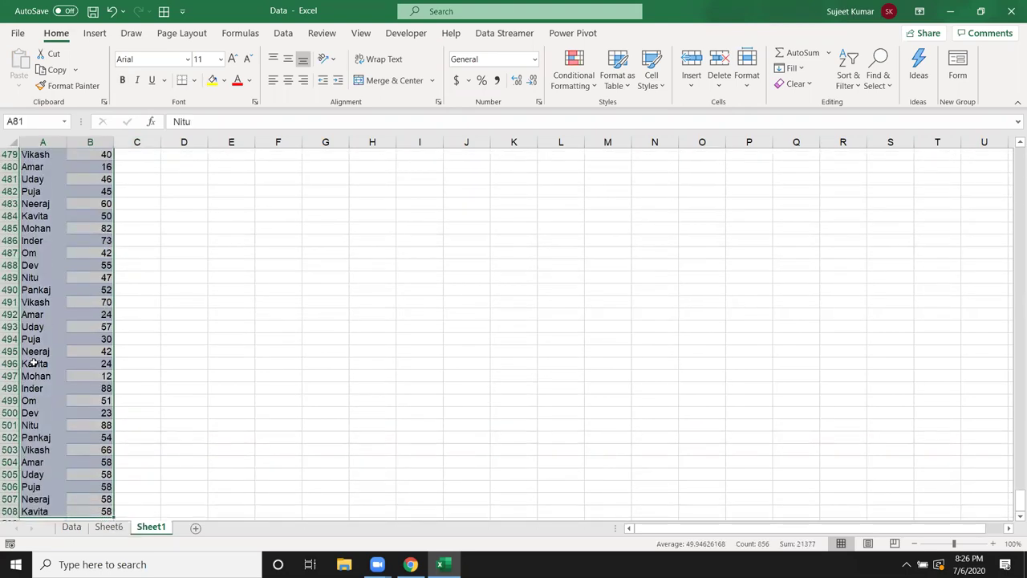
key("ctrl+shift+Up")
key("Right")
key("Right")
key("Right")
key("Down")
key("Down")
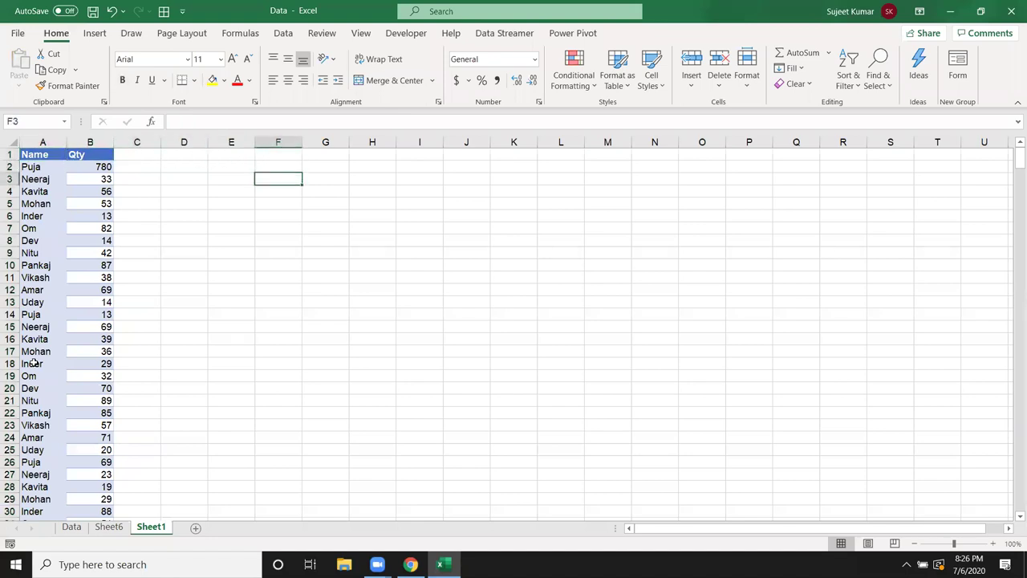
- Enter Puja in F3 and =SUMIF(A:A,F3,B:B) in G3
type("Puja")
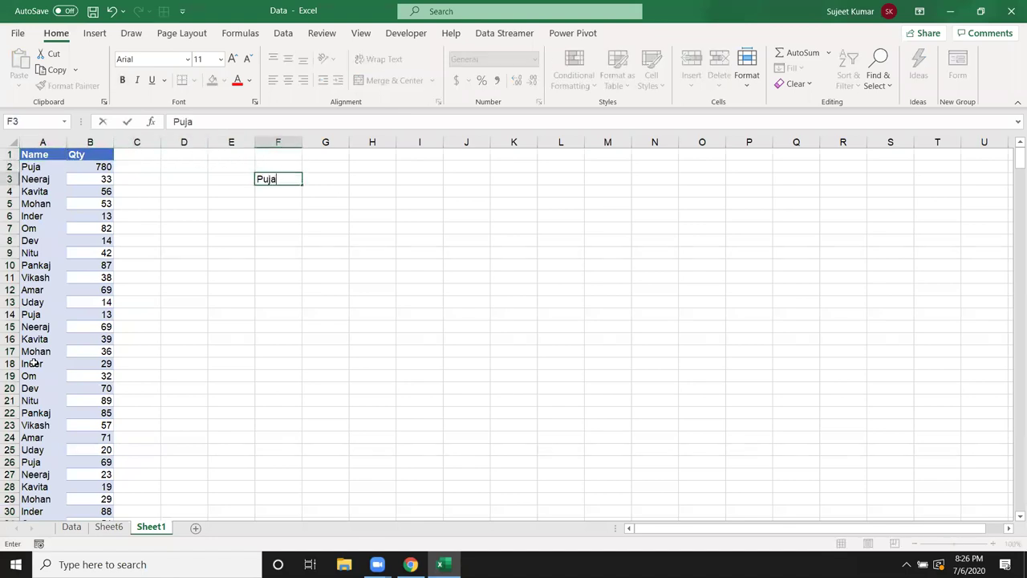
key("Tab")
type("=sum")
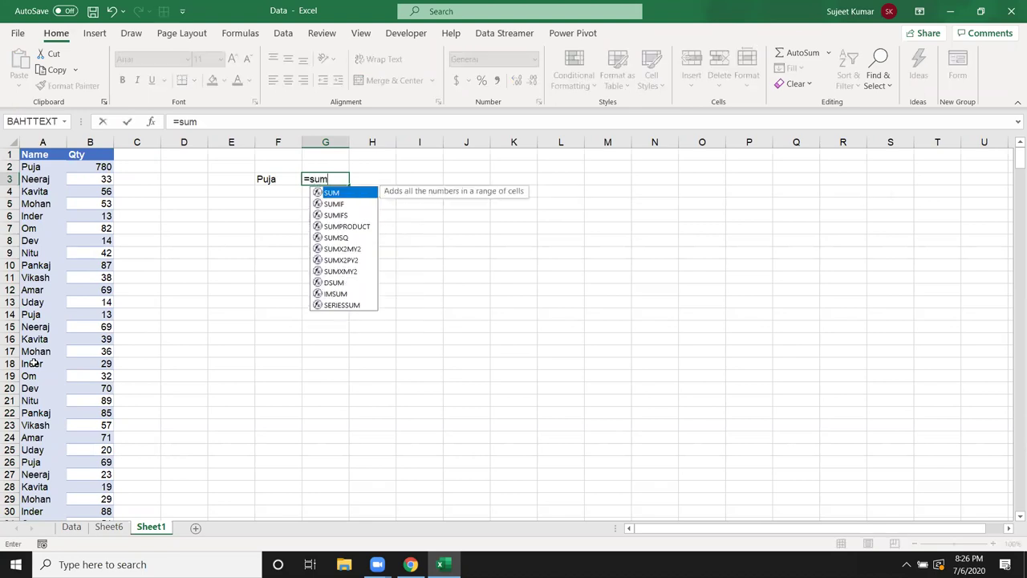
key("Down")
key("Tab")
key("Left")
key("Left")
key("Left")
key("Left")
key("Left")
key("Left")
key("ctrl+space")
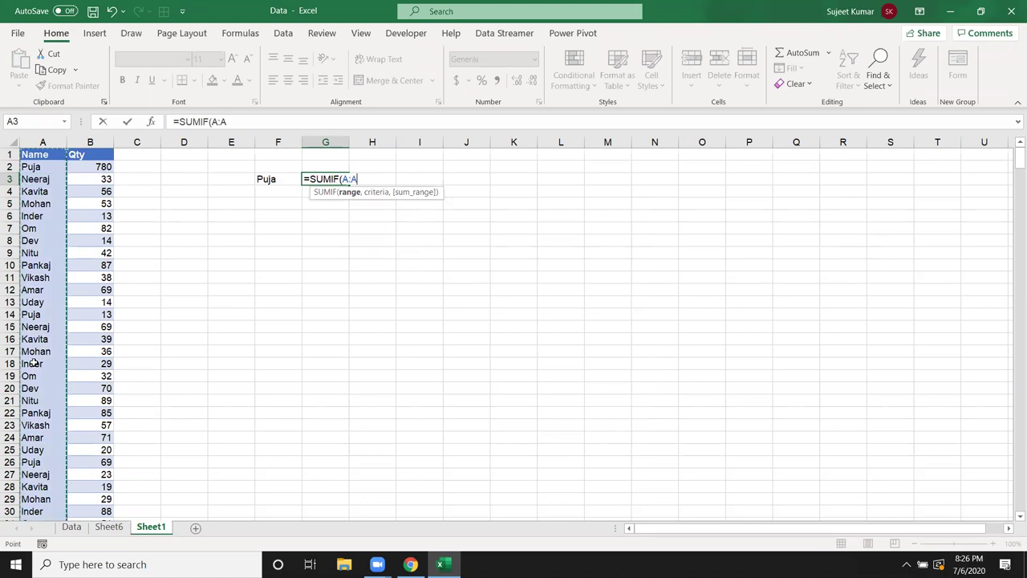
type(",")
key("Left")
type(",")
key("Left")
key("Left")
key("Left")
key("Left")
key("Left")
key("ctrl+space")
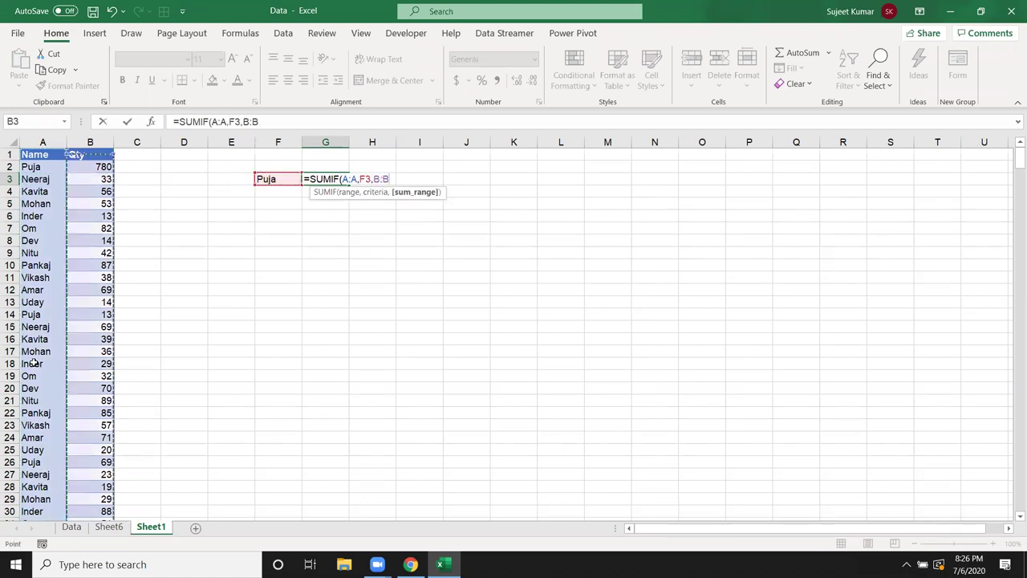
key("Return")
- Check the 1104 total in G3, then move down toward F5
key("Up")
key("Right")
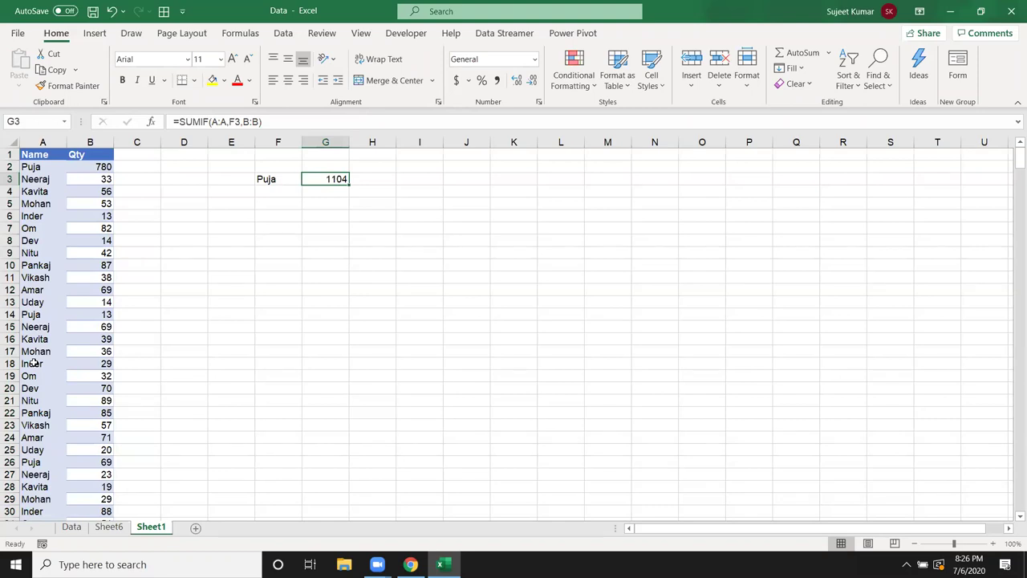
key("Down")
key("Down")
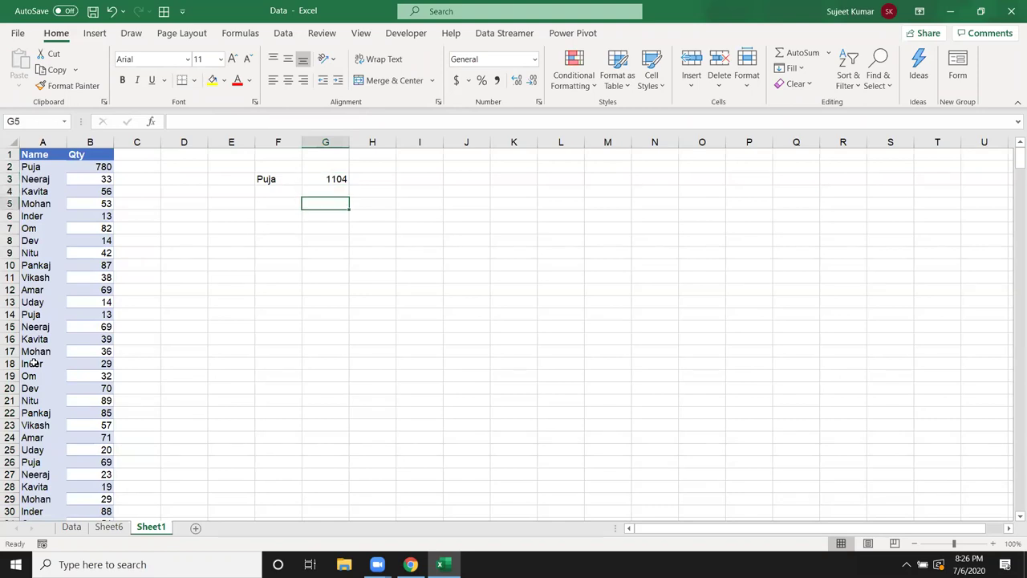
- Try a plain MAX over the Qty column in F5, then clear it
key("Left")
type("=max")
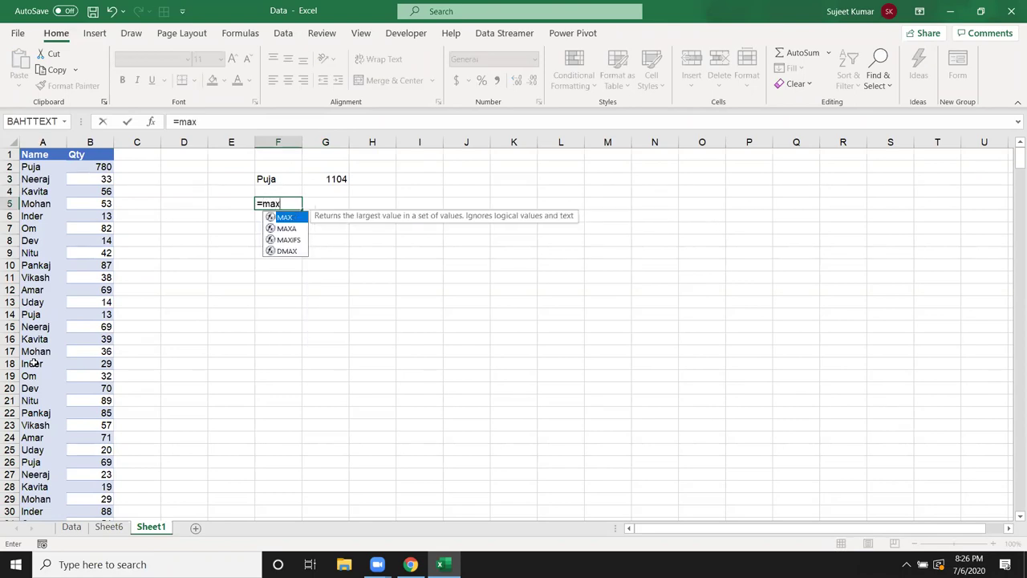
key("Tab")
key("Left")
key("Left")
key("Left")
key("Left")
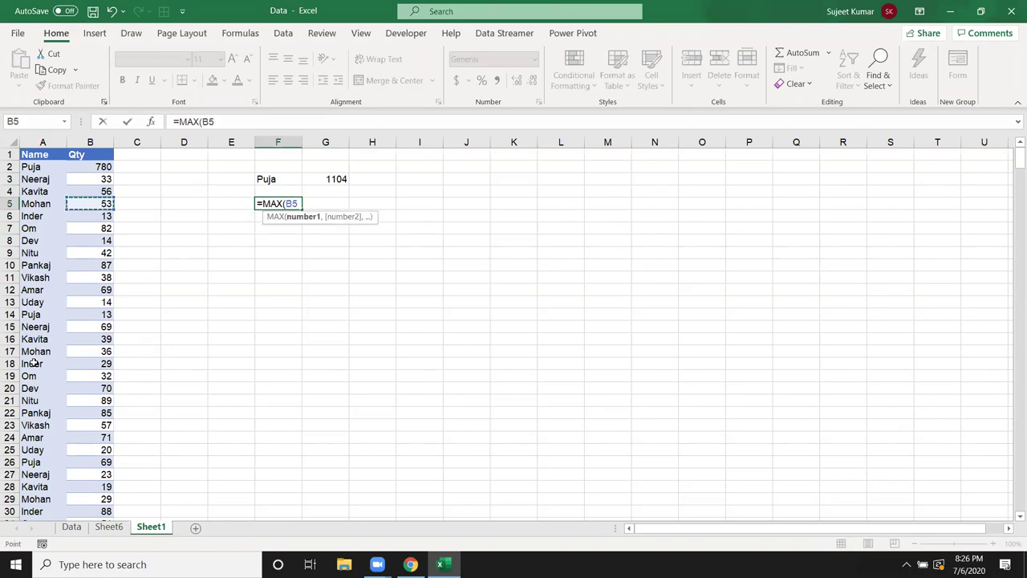
key("ctrl+space")
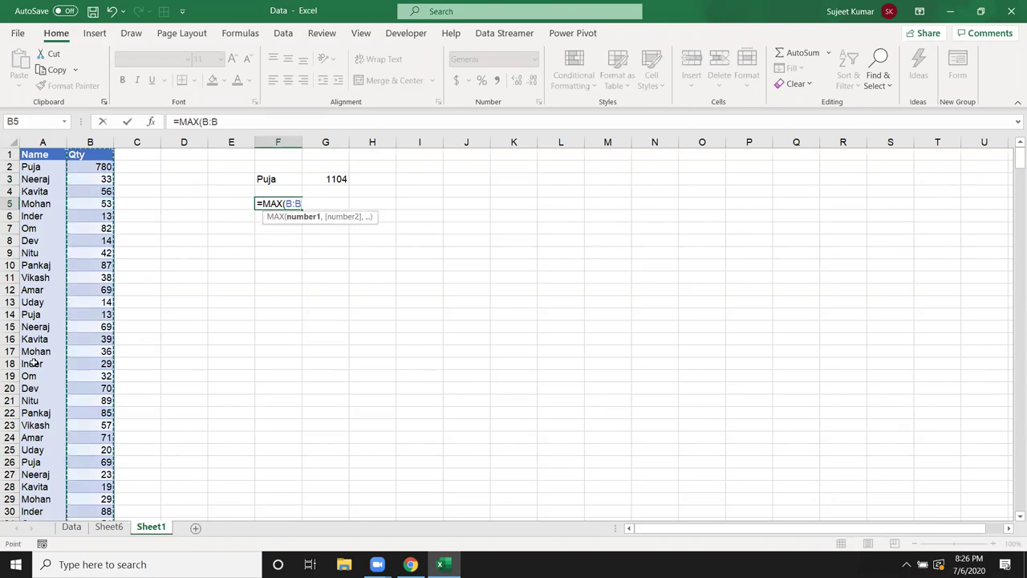
key("Return")
key("Up")
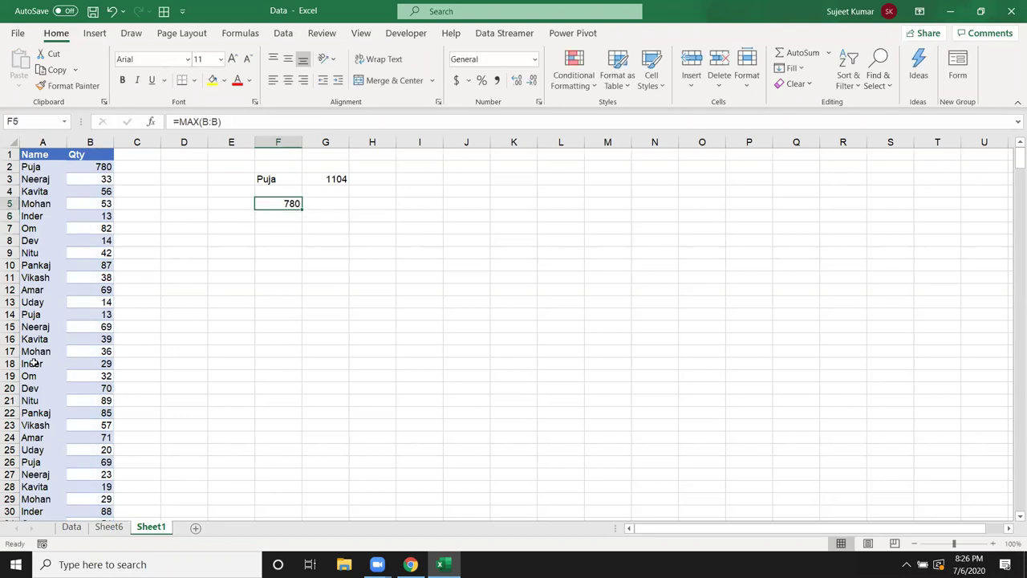
key("Delete")
- Enter Puja in F4 and =MAXIFS(B:B,A:A,F4) in G4
key("Up")
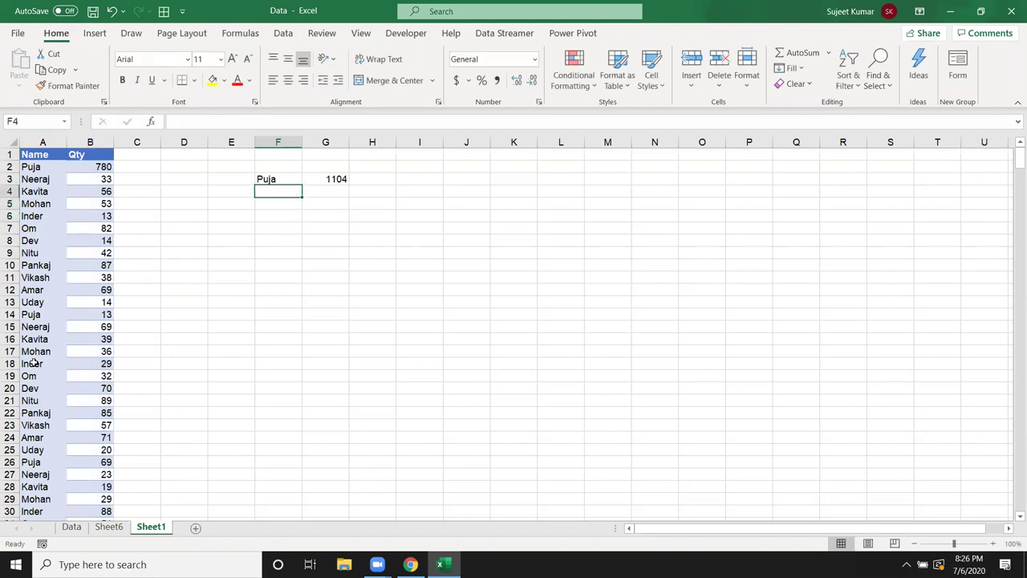
type("Puja")
key("Tab")
type("=max")
key("Down")
key("Down")
key("Tab")
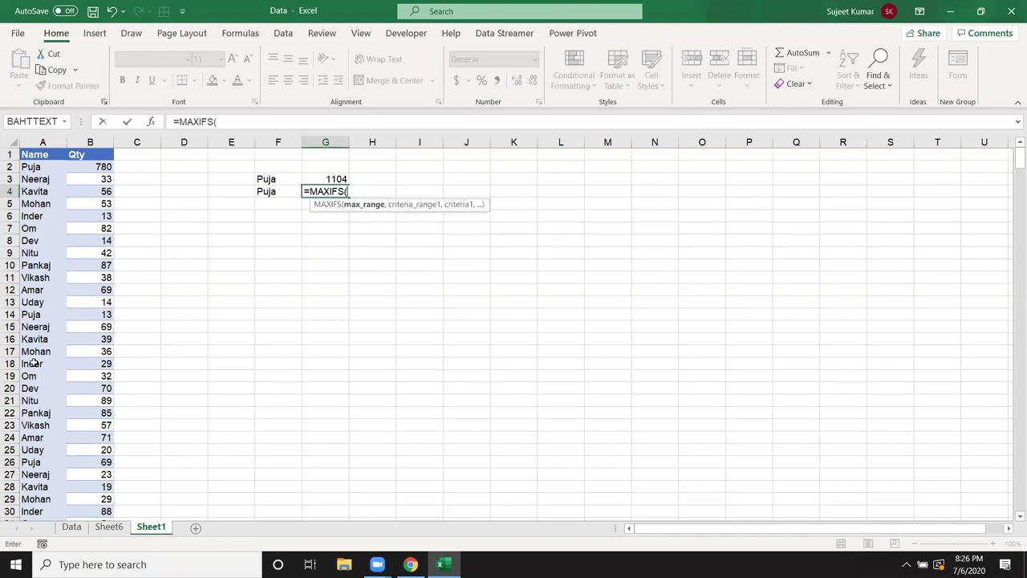
key("Left")
key("Left")
key("Left")
key("Left")
key("Left")
key("ctrl+space")
type(",")
key("Left")
key("Left")
key("Left")
key("Left")
key("Left")
key("Left")
key("ctrl+space")
type(",")
key("Left")
key("Return")
- Review the 780 MAXIFS result and the Puja label, then go to F6
key("Up")
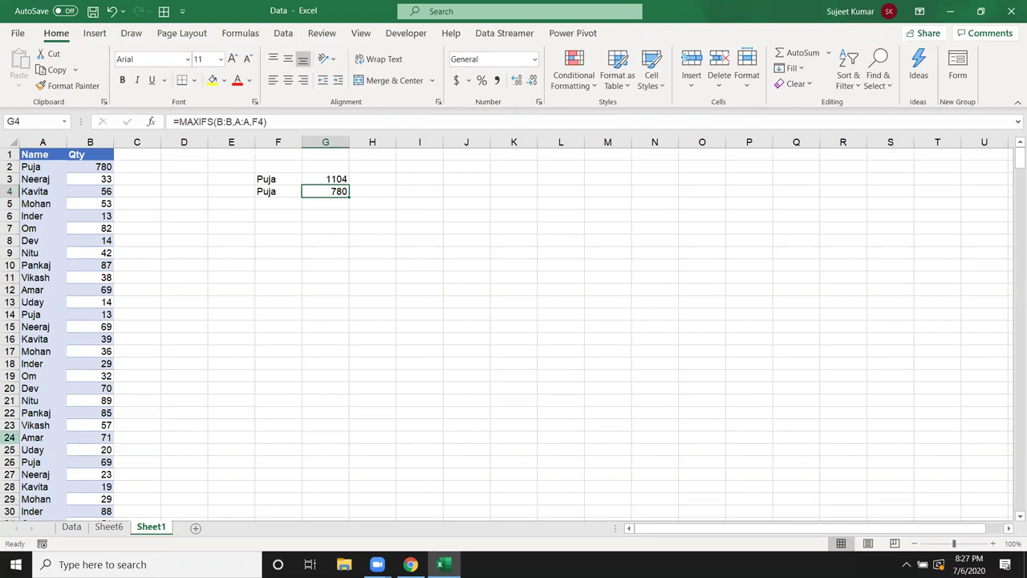
left_click(274, 192)
left_click(276, 213)
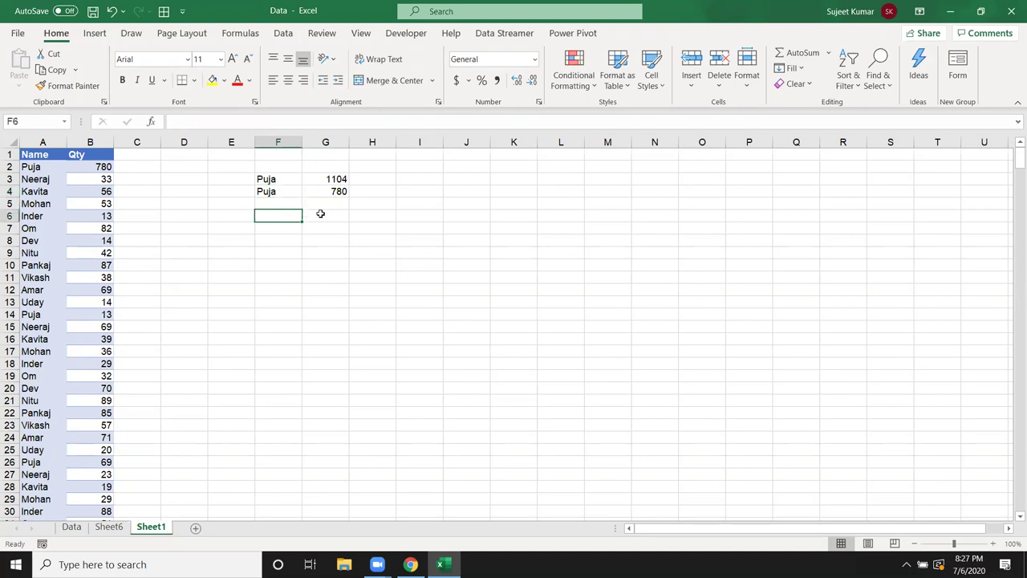
- Enter Puja in F6 and the array formula =MAX(IF(A2:A80=F6,B2:B80)) in G6
type("Puja")
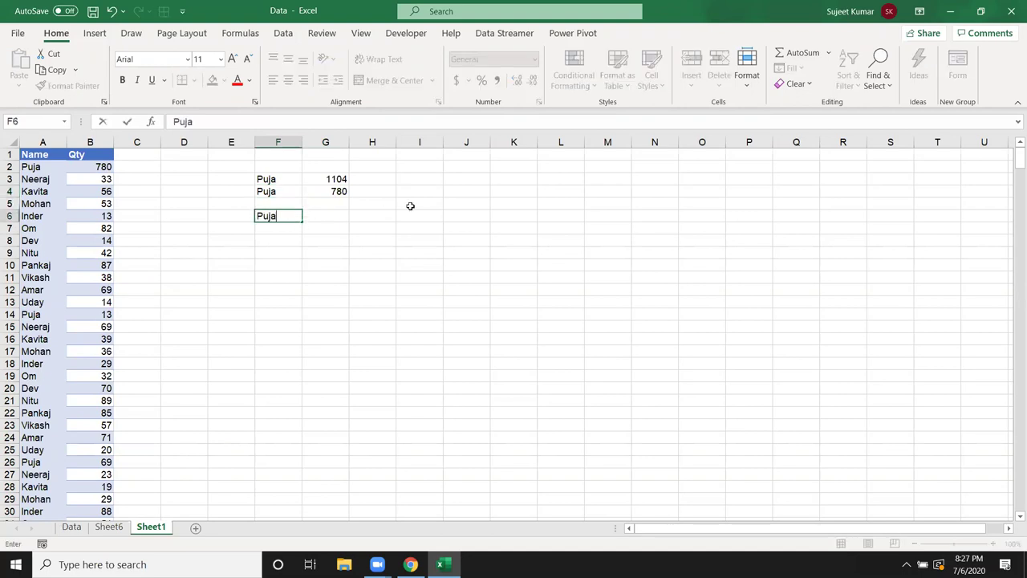
key("Tab")
type("=")
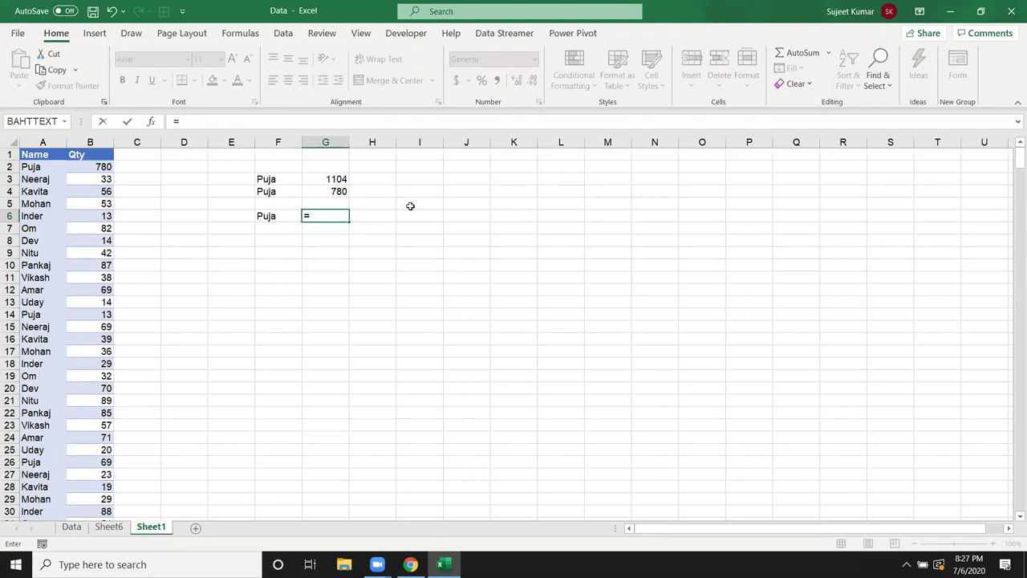
type("max")
key("Tab")
type("if(")
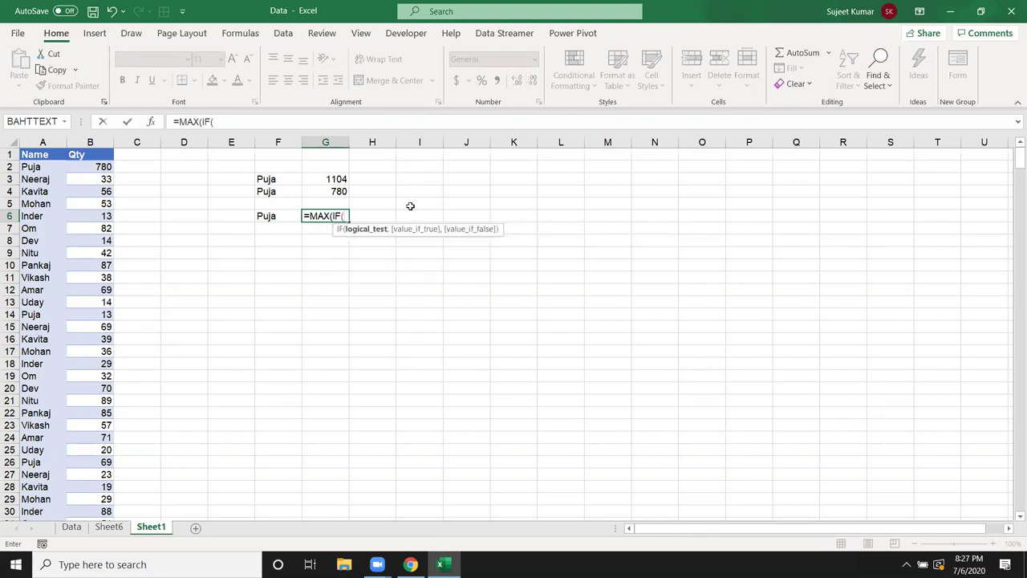
left_click(40, 154)
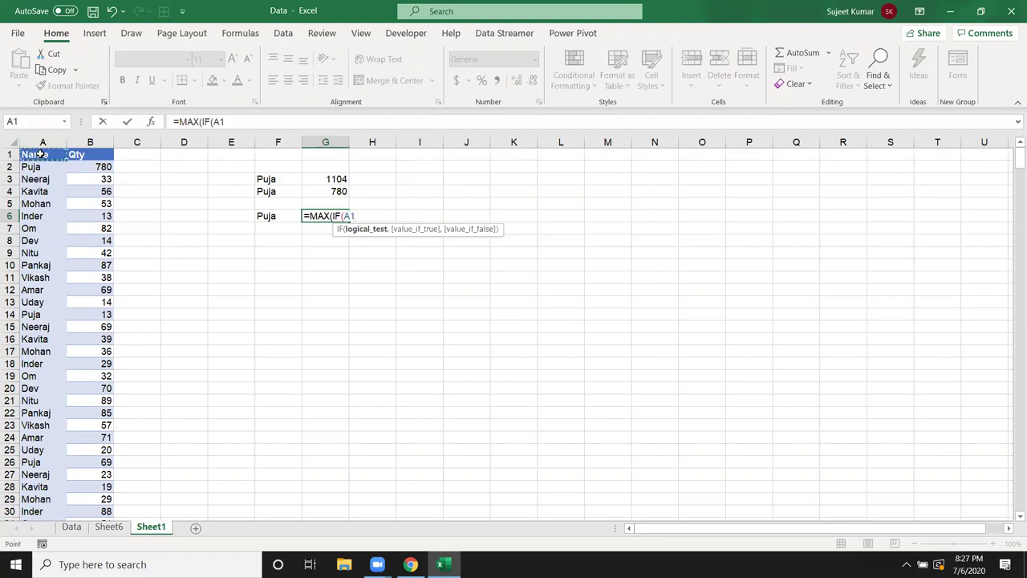
key("Down")
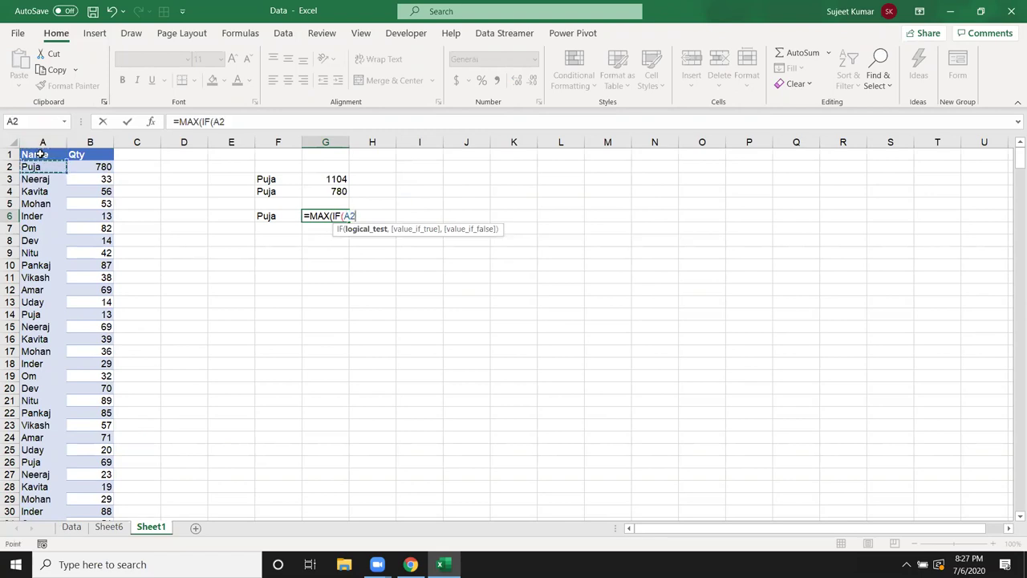
key("ctrl+shift+Down")
type("=")
key("Up")
key("Left")
key("Down")
type(",")
key("Left")
key("Left")
key("Left")
key("Left")
key("Left")
key("ctrl+Up")
key("Down")
key("ctrl+shift+Down")
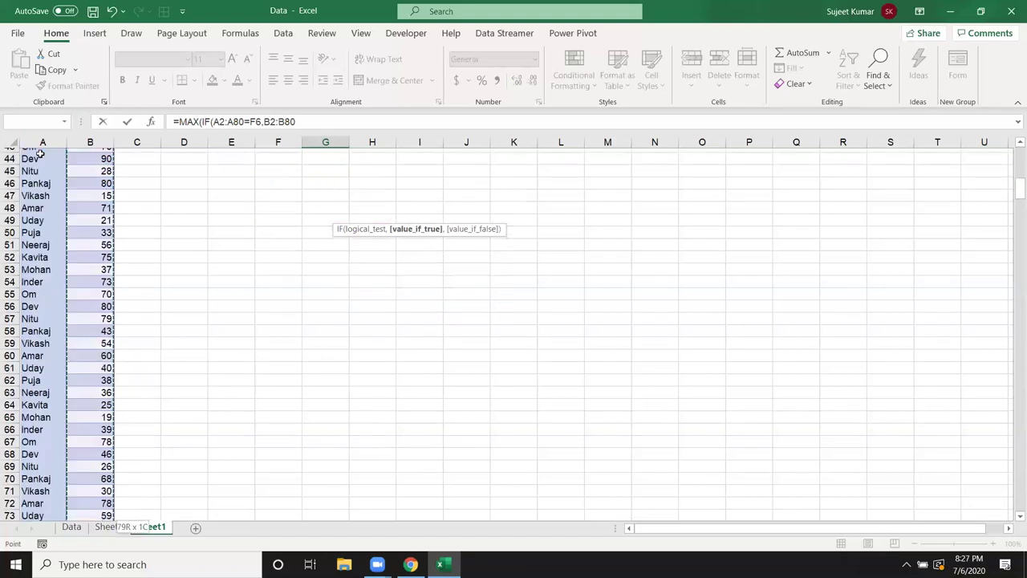
type(")")
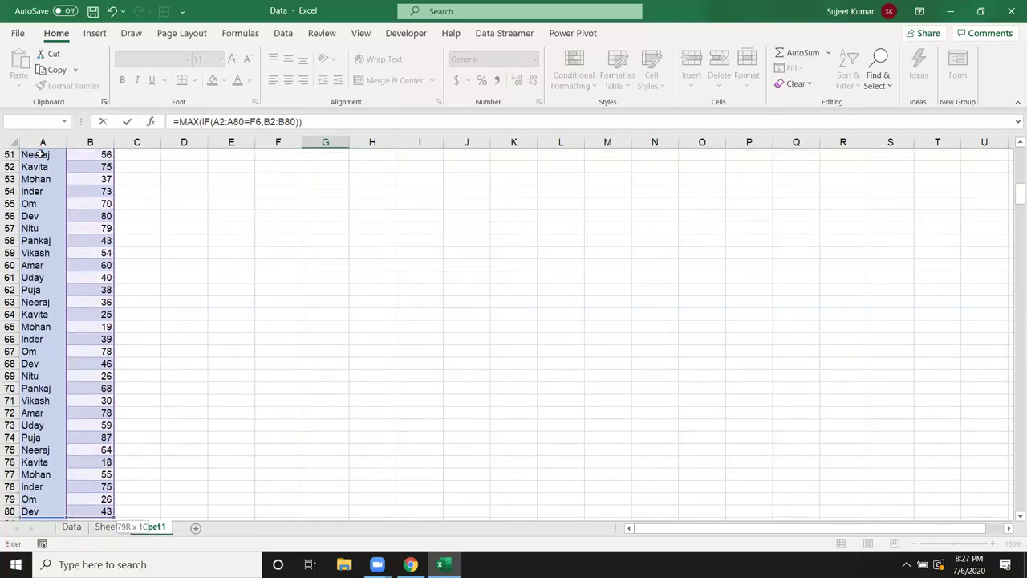
key("ctrl+shift+Return")
- Inspect the MAX, A2:A80 and B2:B80 parts of G6's formula and recommit it as an array
scroll(443, 265, "up", 5)
scroll(443, 264, "up", 7)
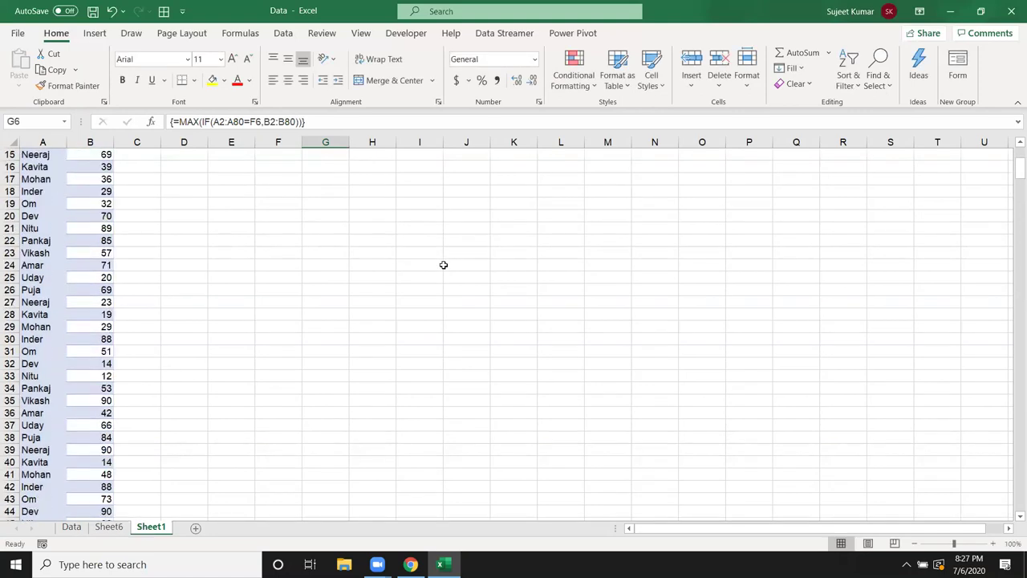
scroll(443, 265, "up", 5)
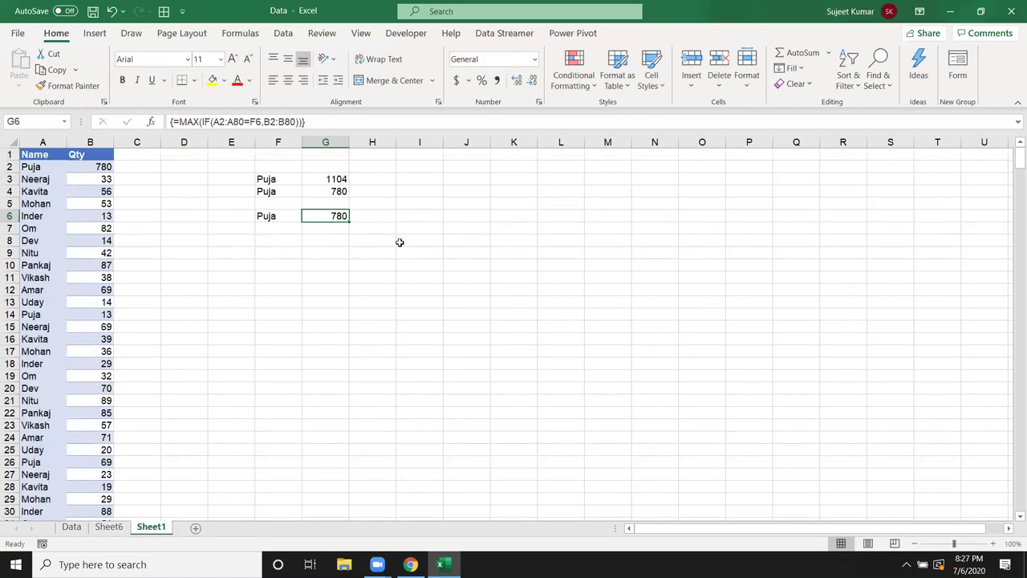
double_click(335, 215)
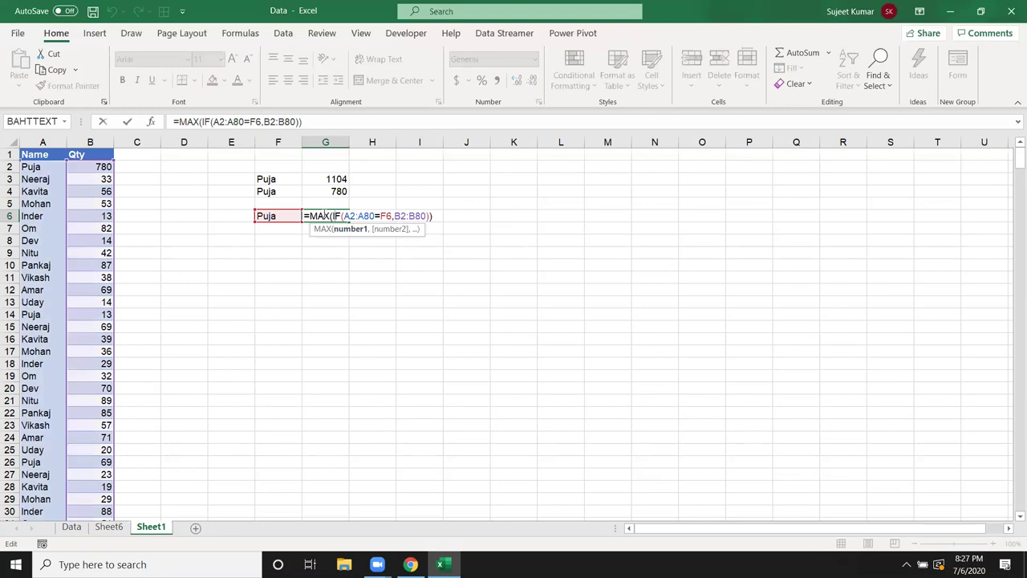
double_click(321, 216)
left_click_drag(343, 215, 386, 216)
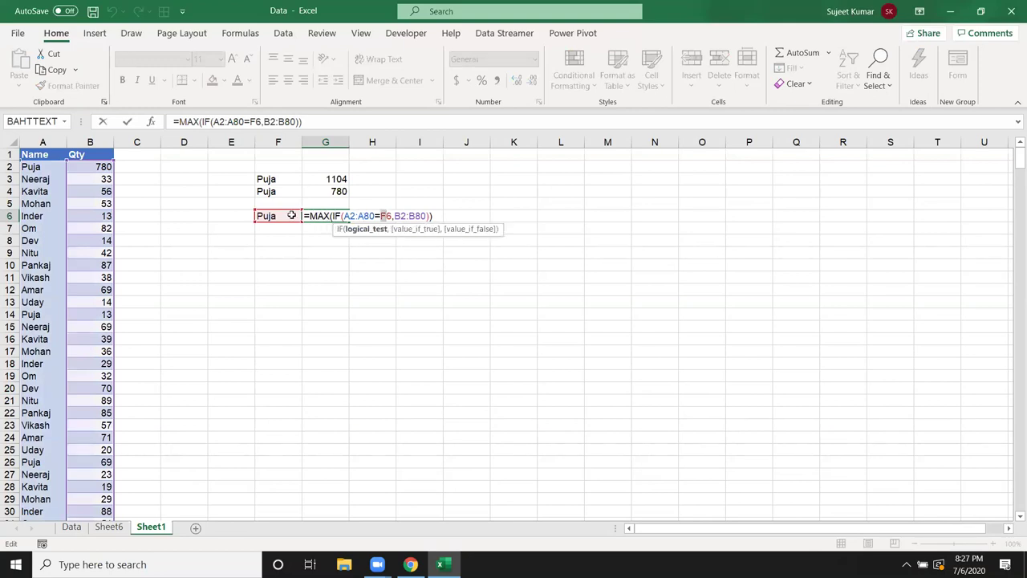
left_click_drag(395, 216, 417, 217)
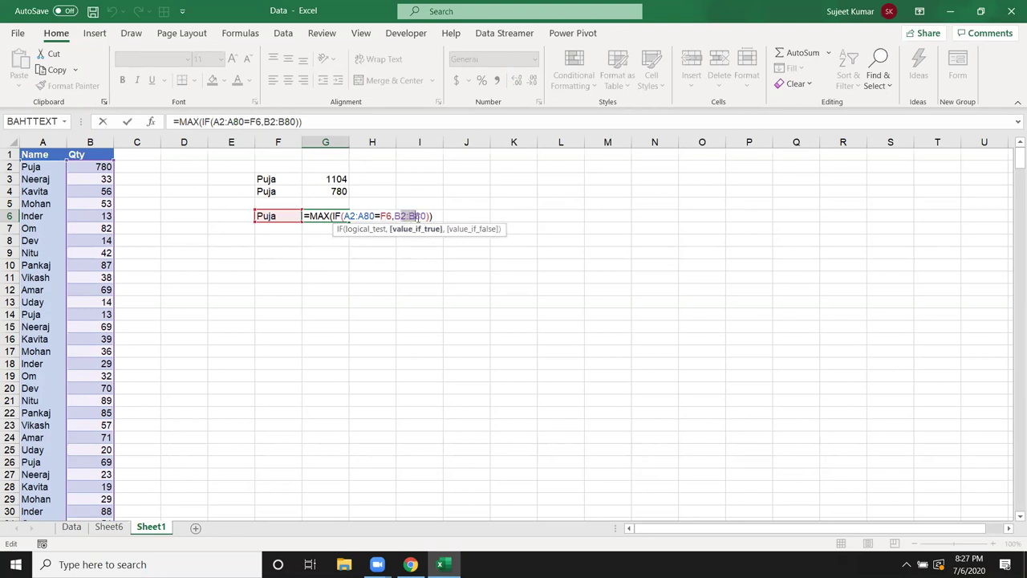
key("ctrl+shift+Return")
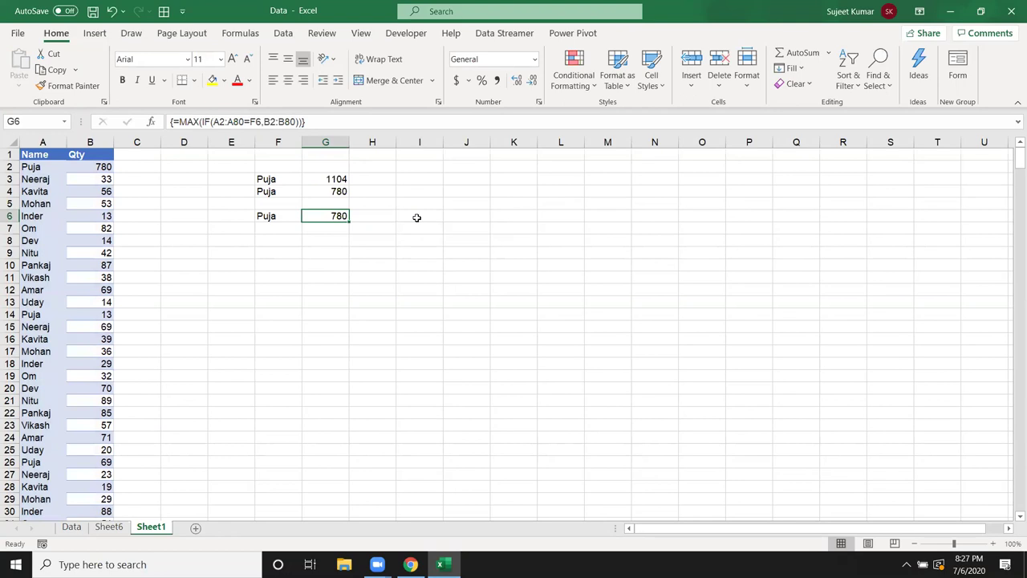
left_click(241, 33)
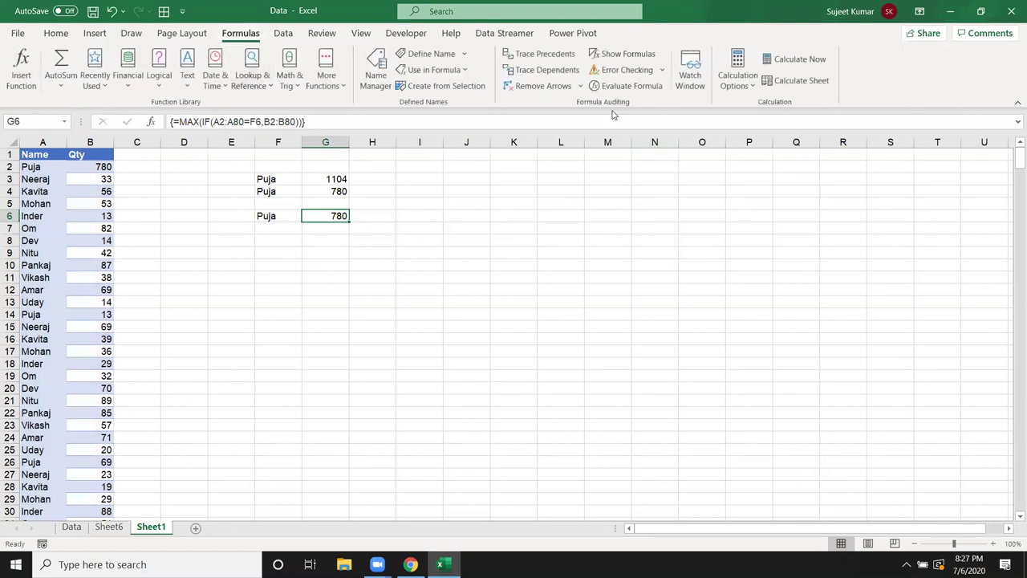
left_click(628, 86)
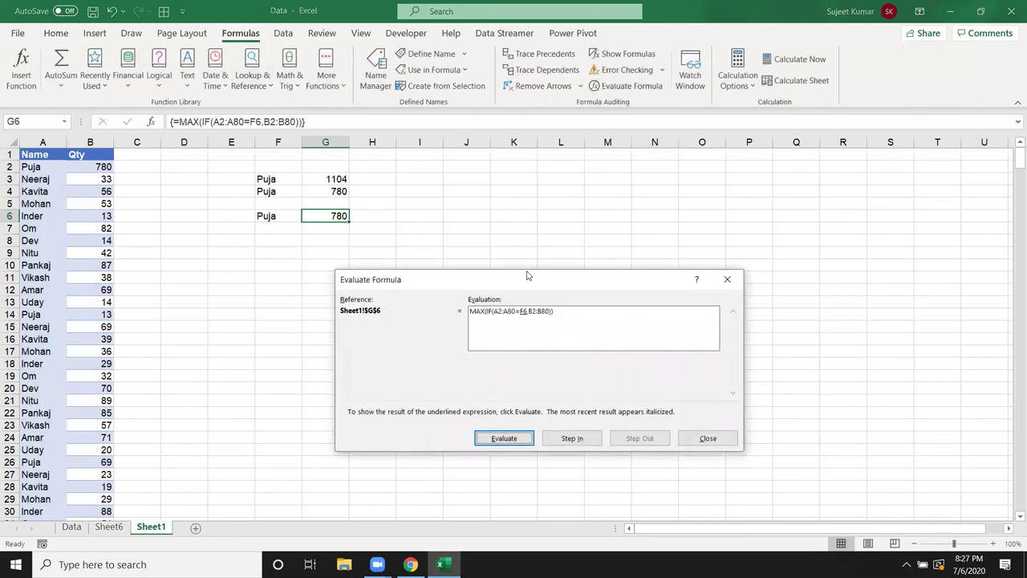
left_click_drag(528, 275, 554, 246)
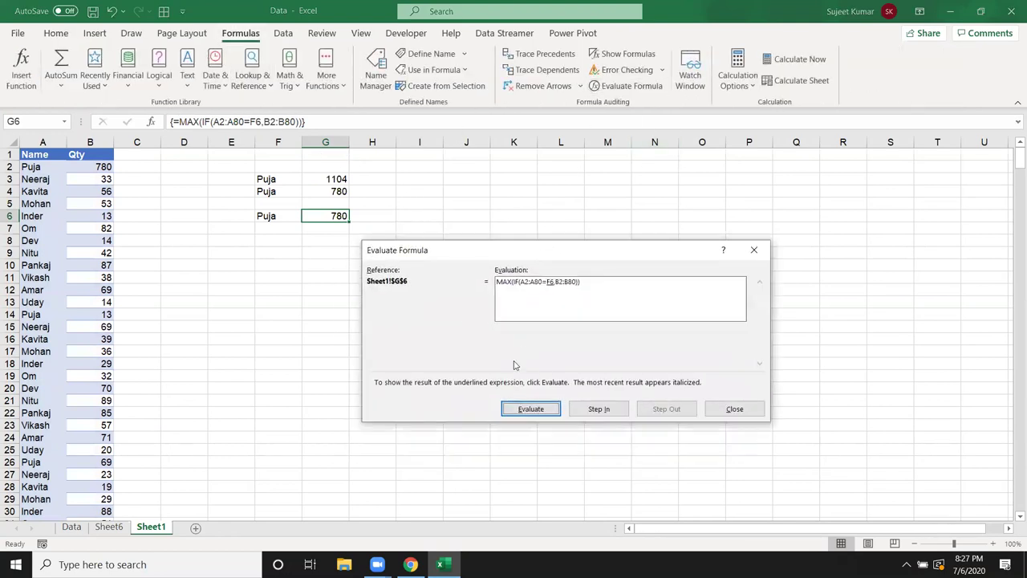
left_click(522, 410)
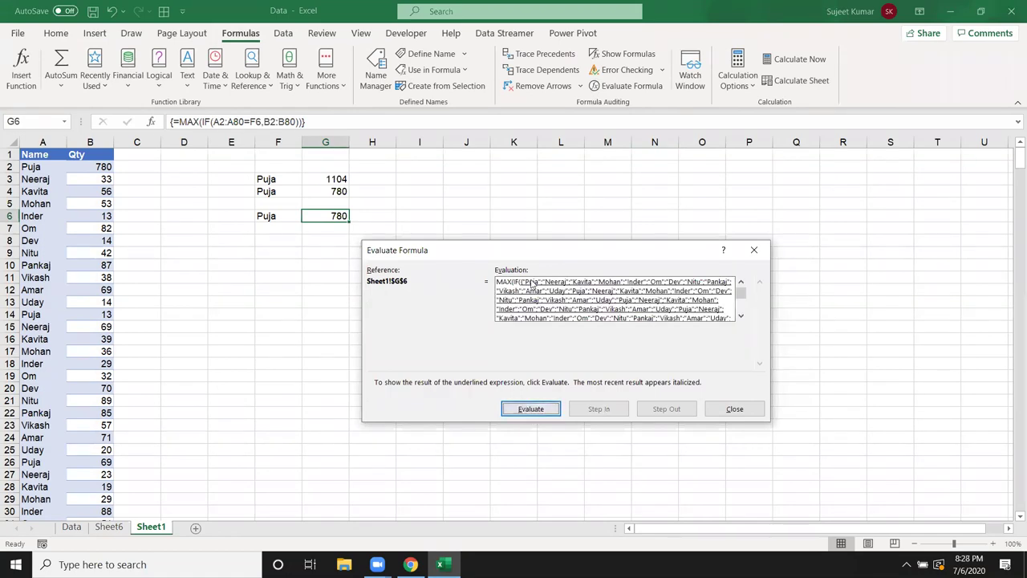
left_click(532, 412)
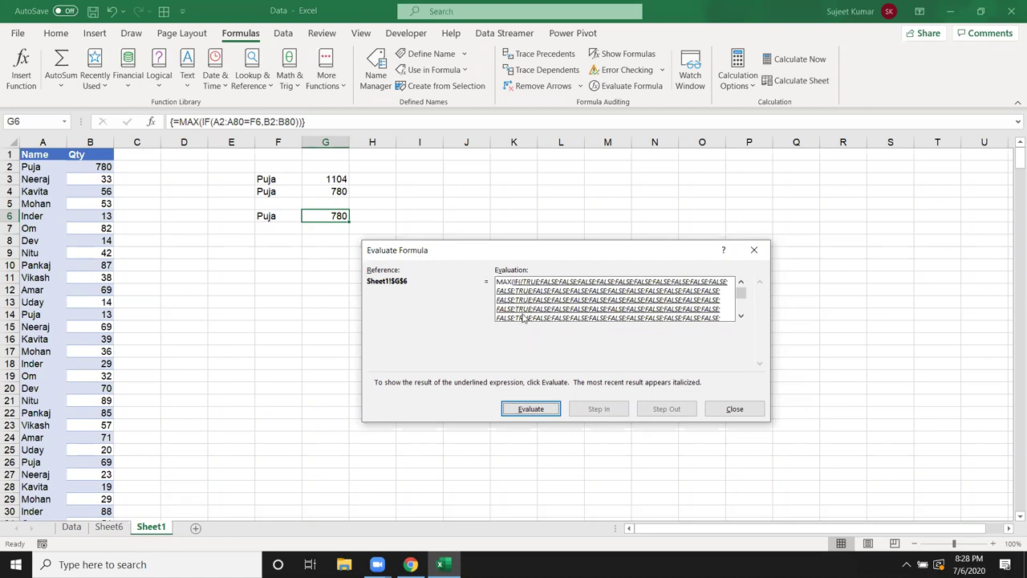
left_click(528, 411)
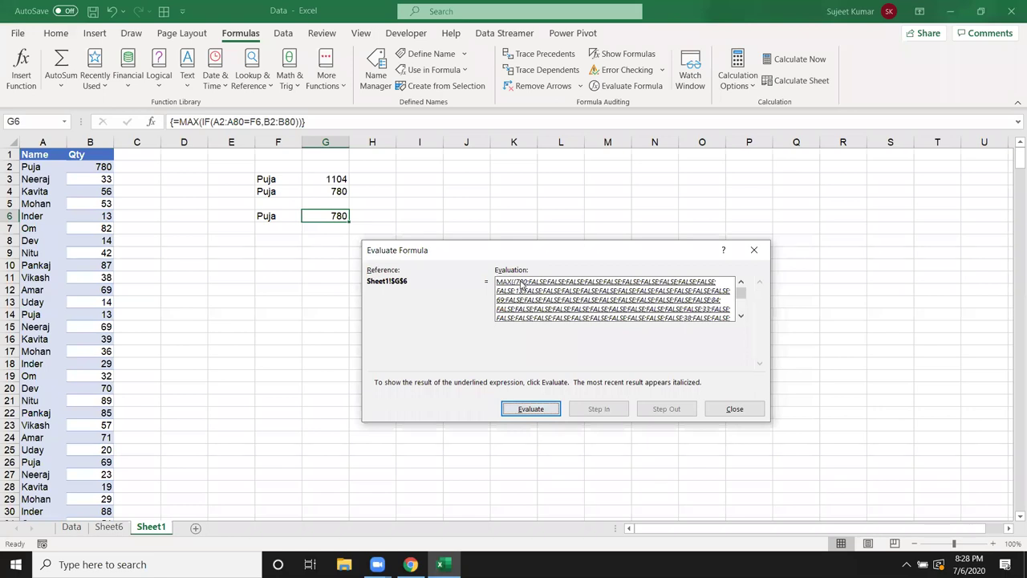
left_click(523, 411)
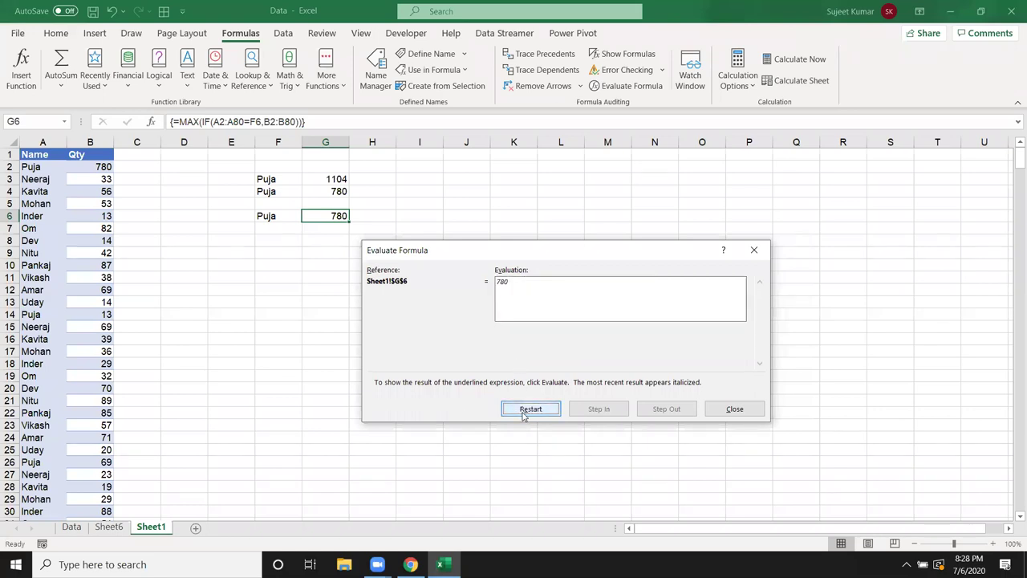
left_click(754, 413)
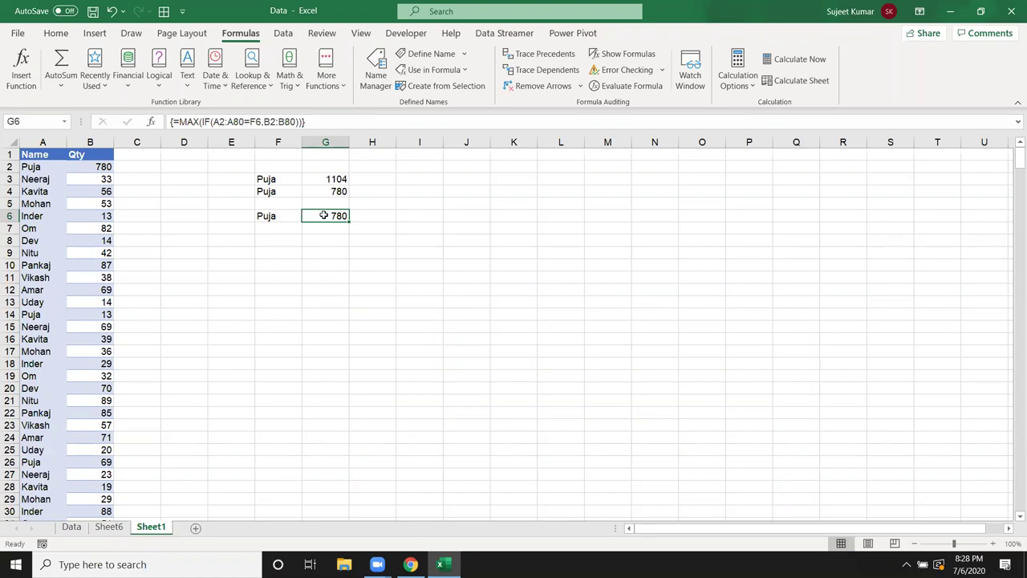
double_click(322, 215)
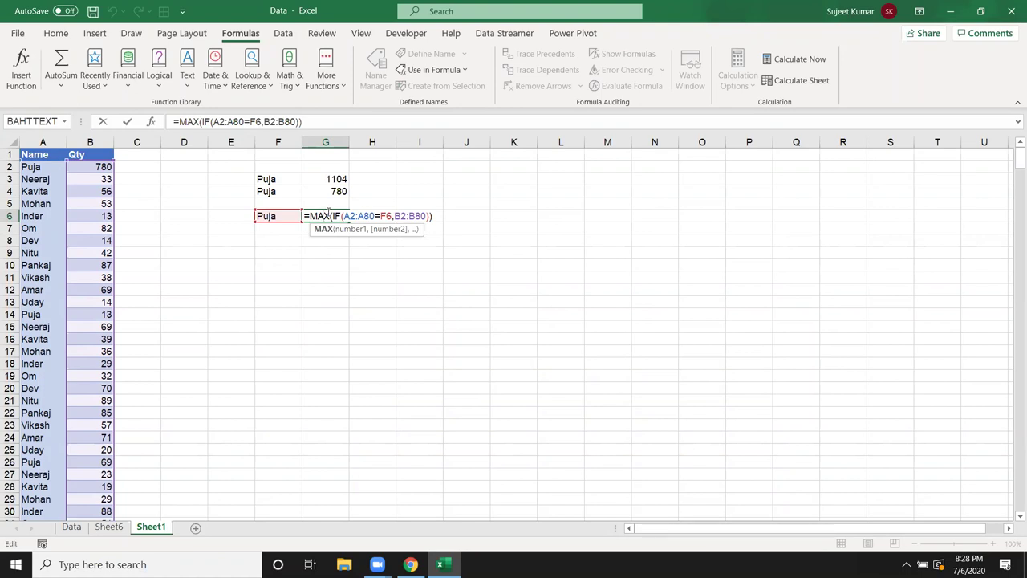
key("ctrl+shift+Return")
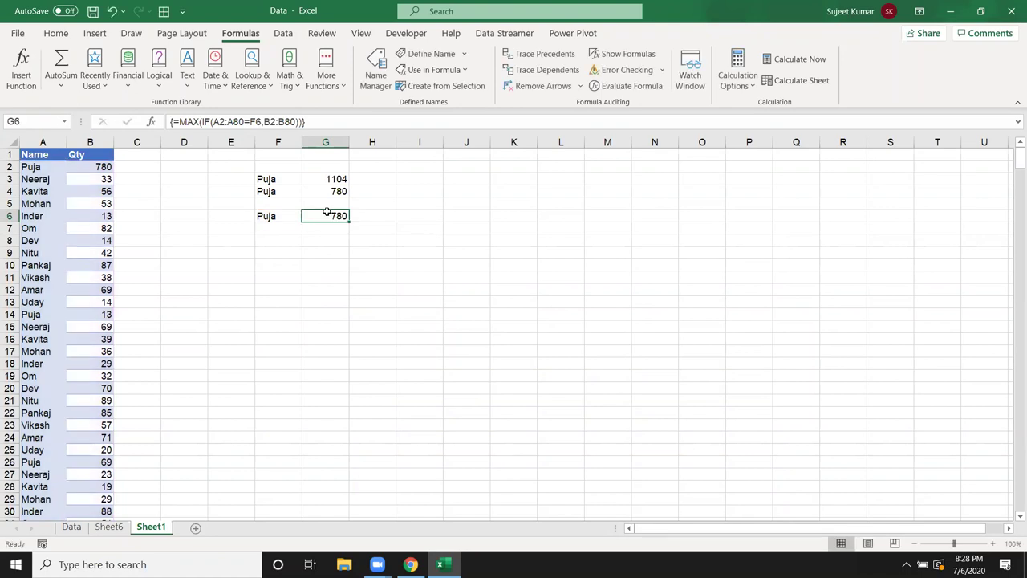
- Add a Top heading in F10 with ranks 1 to 5 in F11:F15
left_click(288, 265)
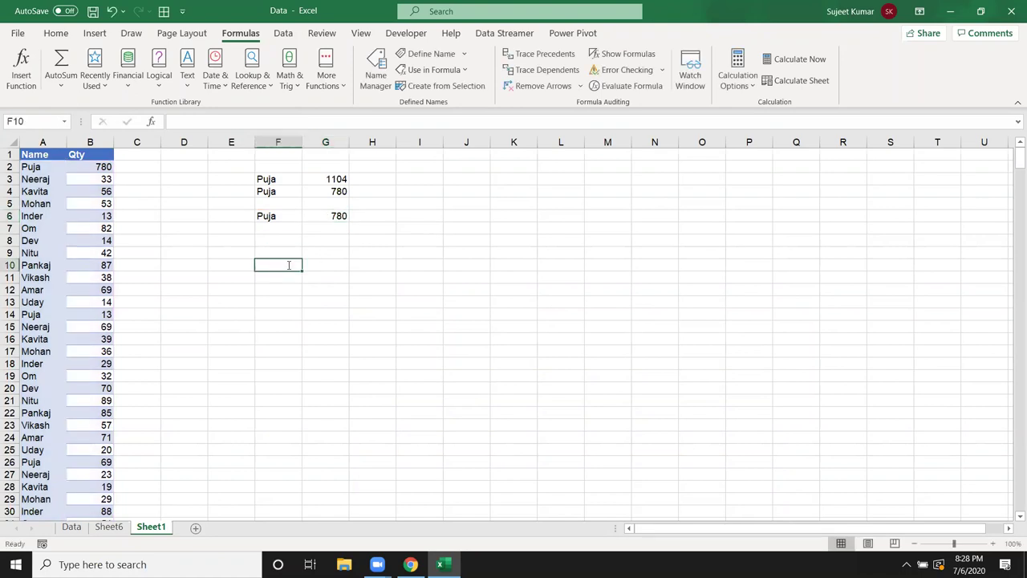
type("=")
key("Escape")
type("Top")
key("Return")
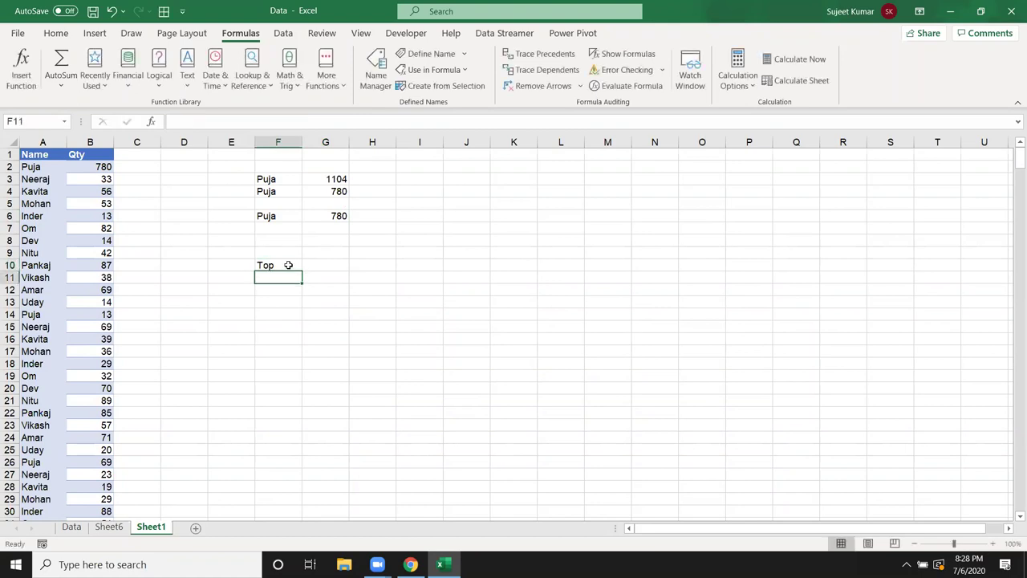
type("Puja")
key("Tab")
type("=")
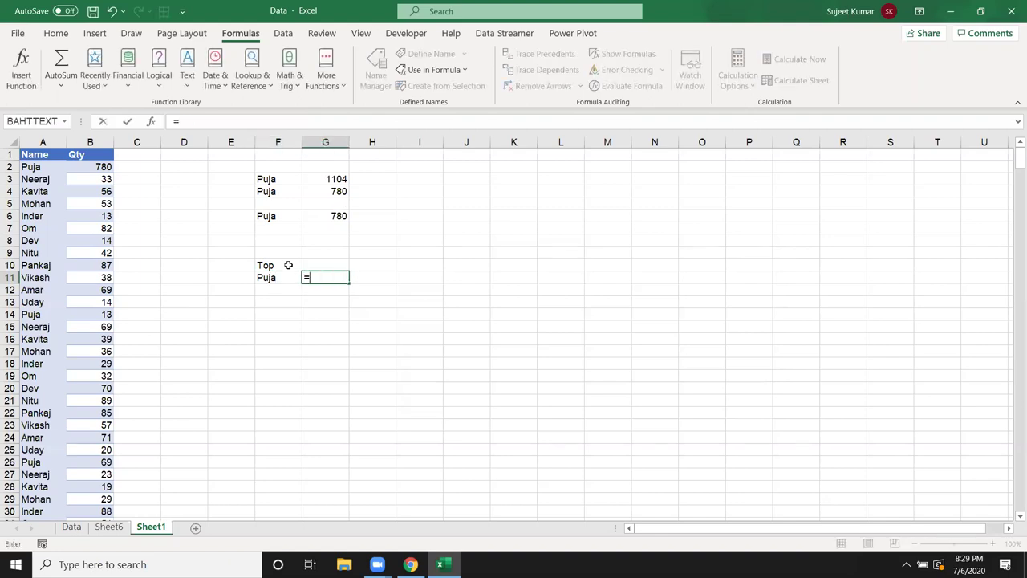
key("Escape")
key("Left")
key("Delete")
type("1 2 3 4 56")
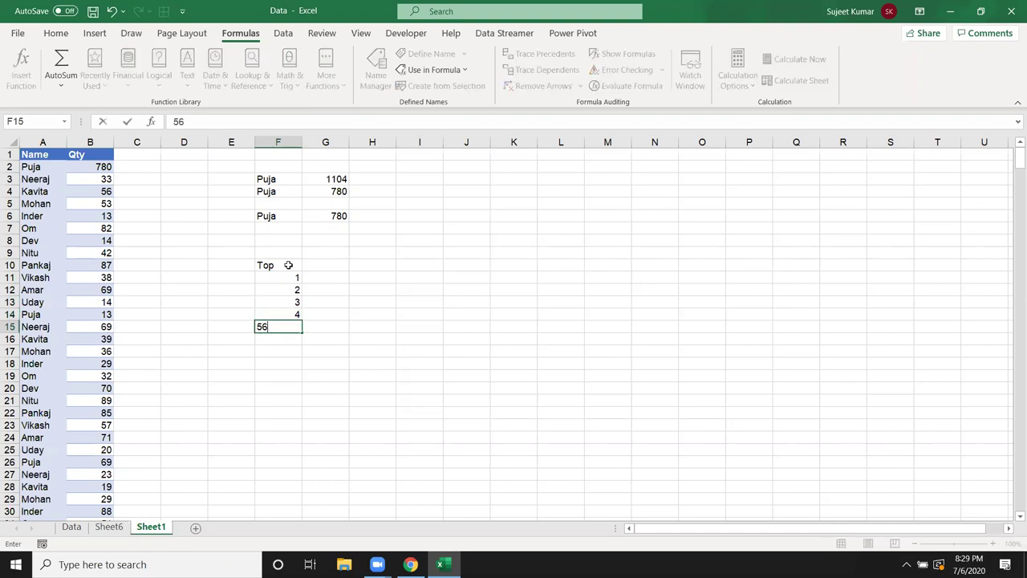
key("BackSpace")
key("Escape")
type("5")
key("Up")
key("Up")
key("Up")
key("Up")
- Fill G11:G15 with =LARGE(B:B,F11), giving 780, 90, 90, 90, 89
key("Right")
type("=")
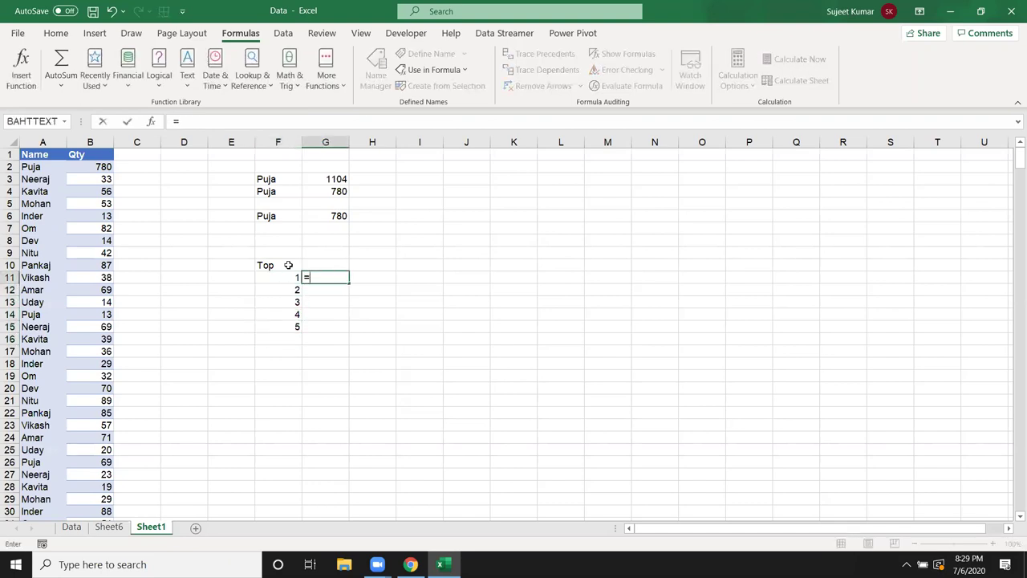
type("lar")
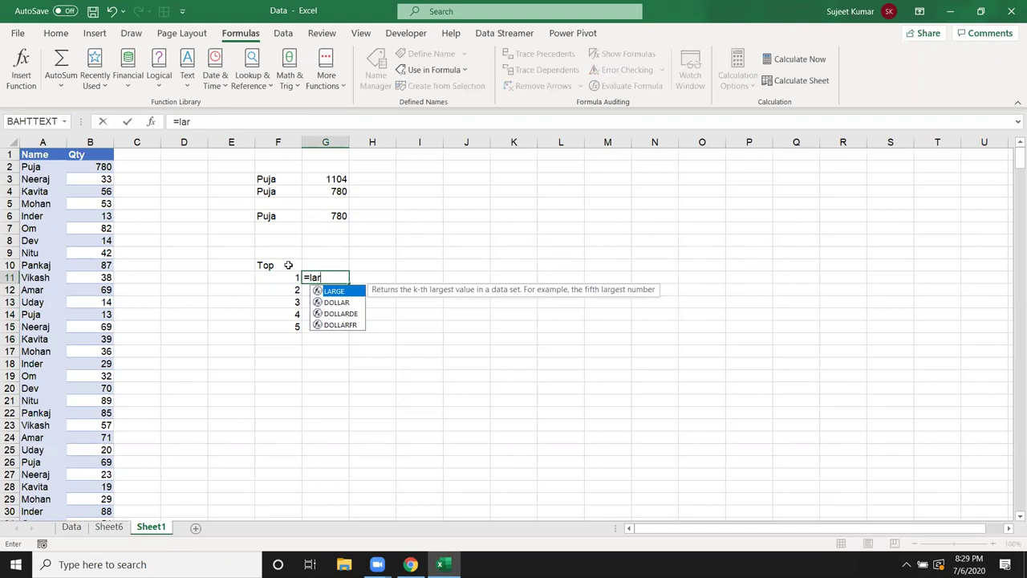
key("Tab")
key("Left")
key("Left")
key("Left")
key("Left")
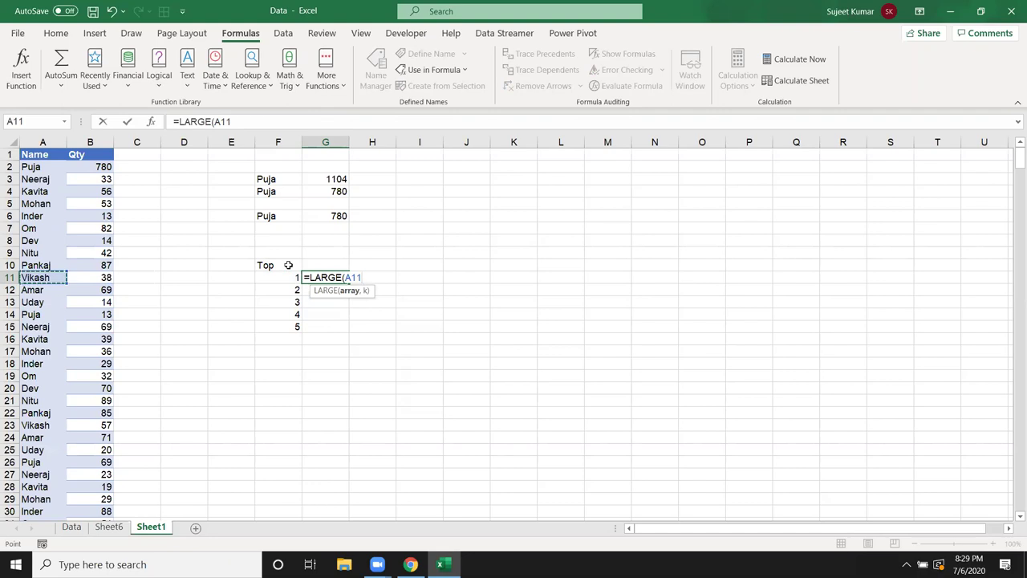
key("Right")
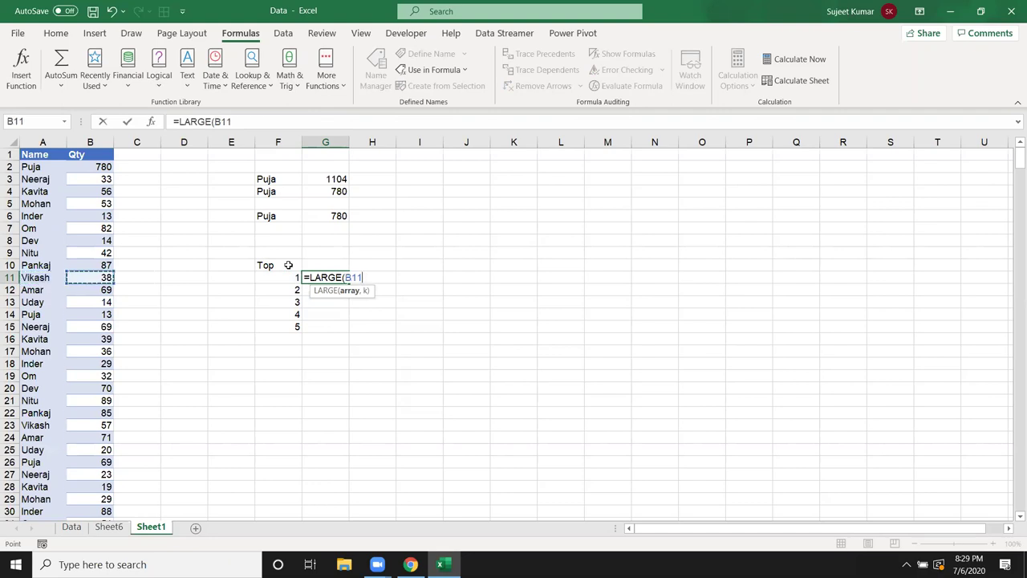
key("ctrl+space")
type(",")
key("Left")
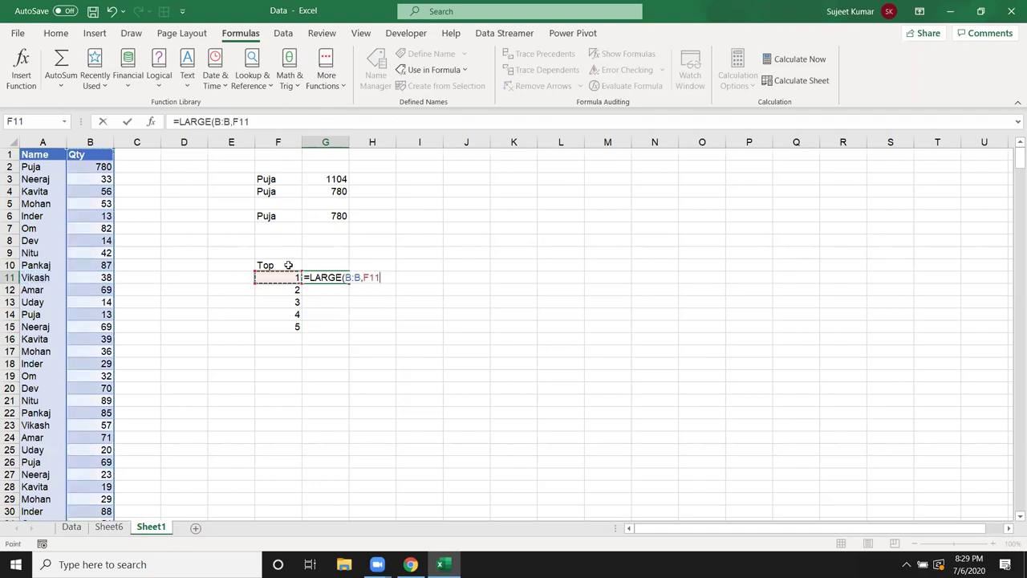
key("Return")
left_click(327, 276)
left_click_drag(350, 283, 349, 327)
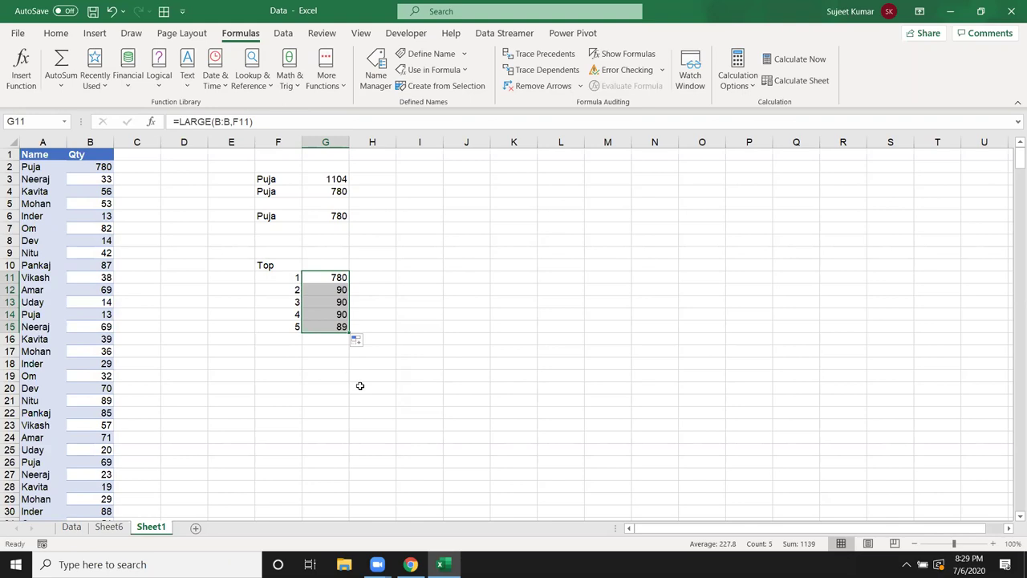
- Add a Total row with =SUM(G11:G15) in G17, showing 1139, and select the table
left_click(285, 353)
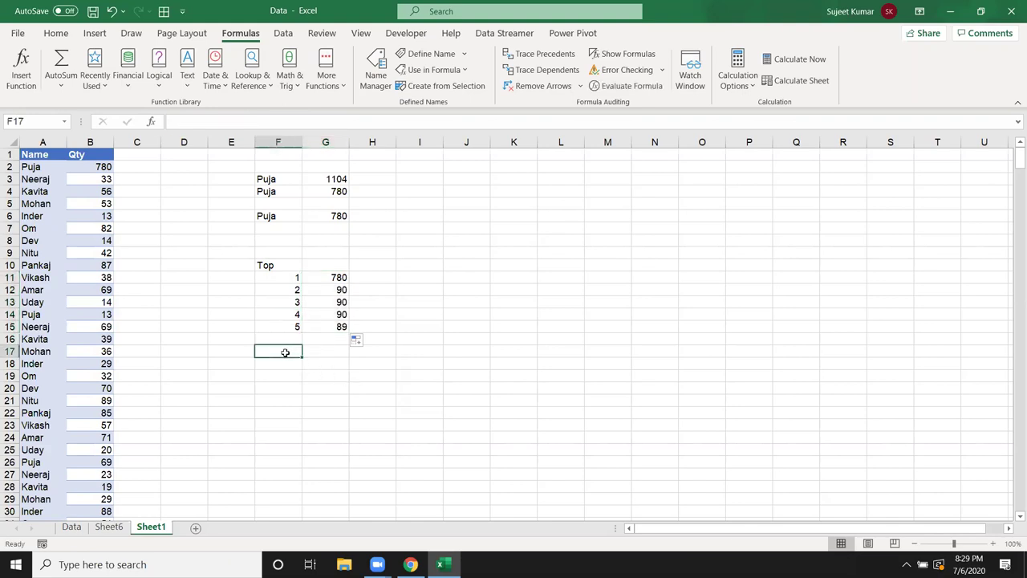
type("Total")
key("Tab")
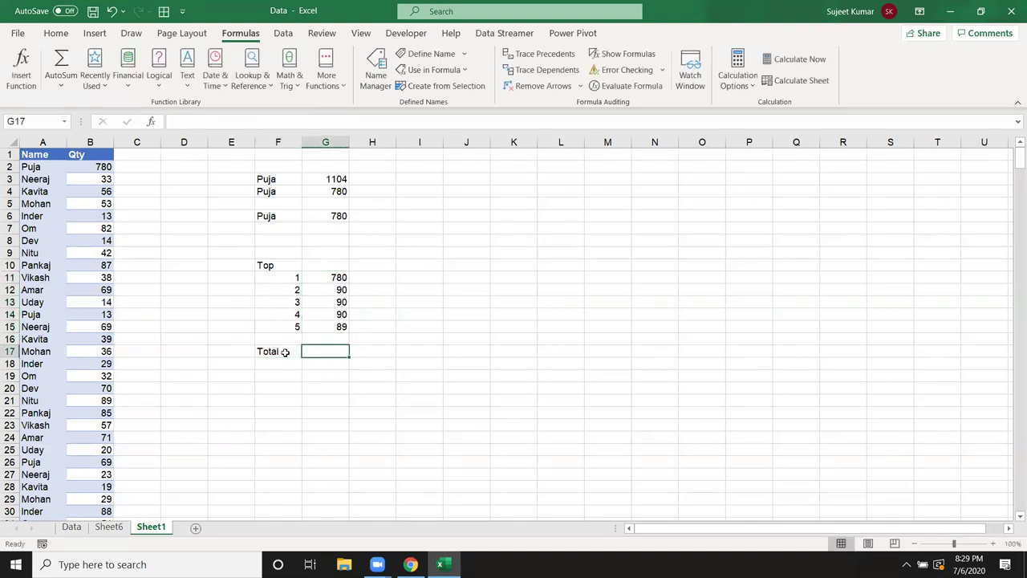
type("=sum(")
key("Up")
key("Up")
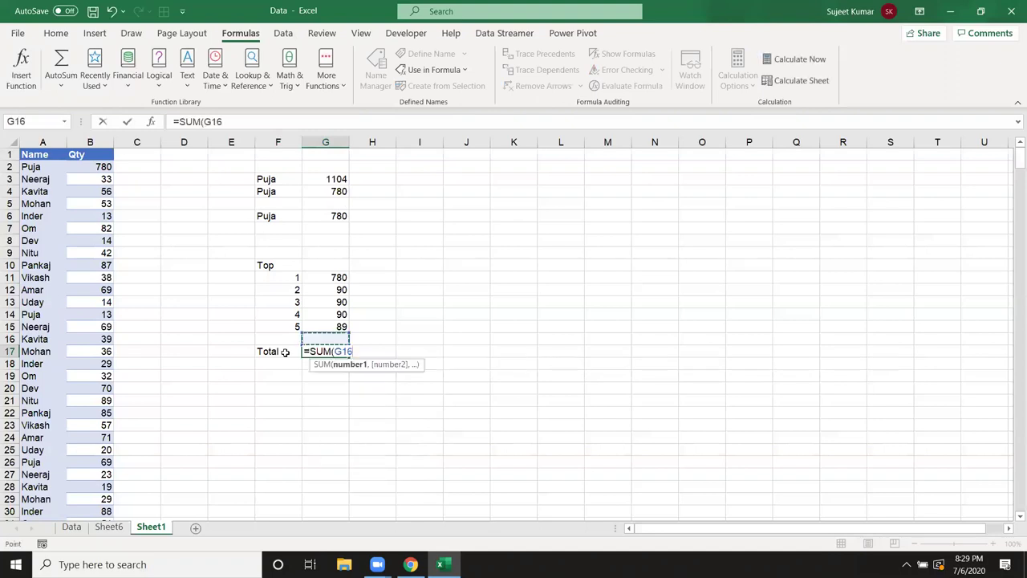
key("shift+Up")
key("shift+Up")
key("shift+Up")
key("Return")
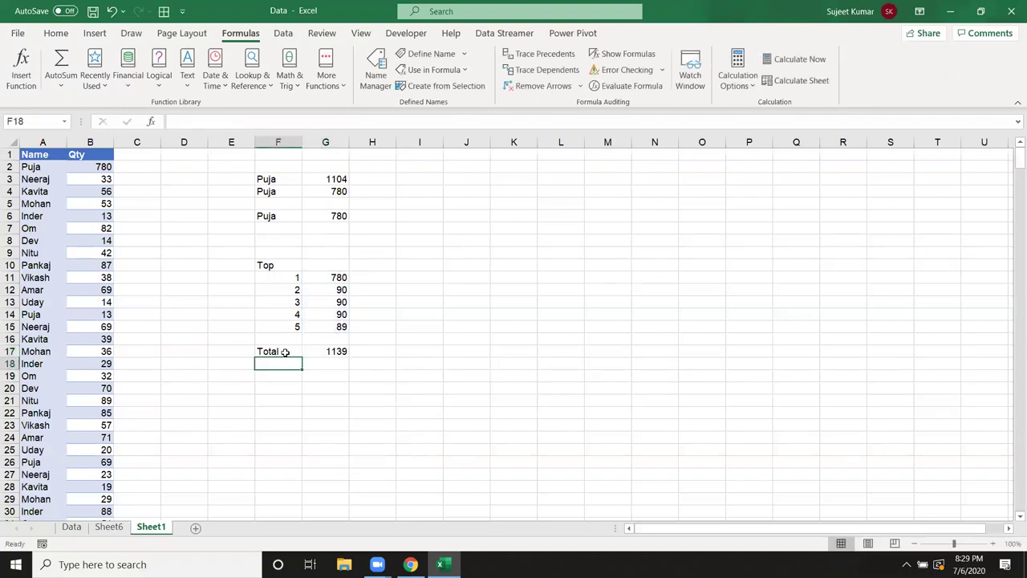
left_click(342, 352)
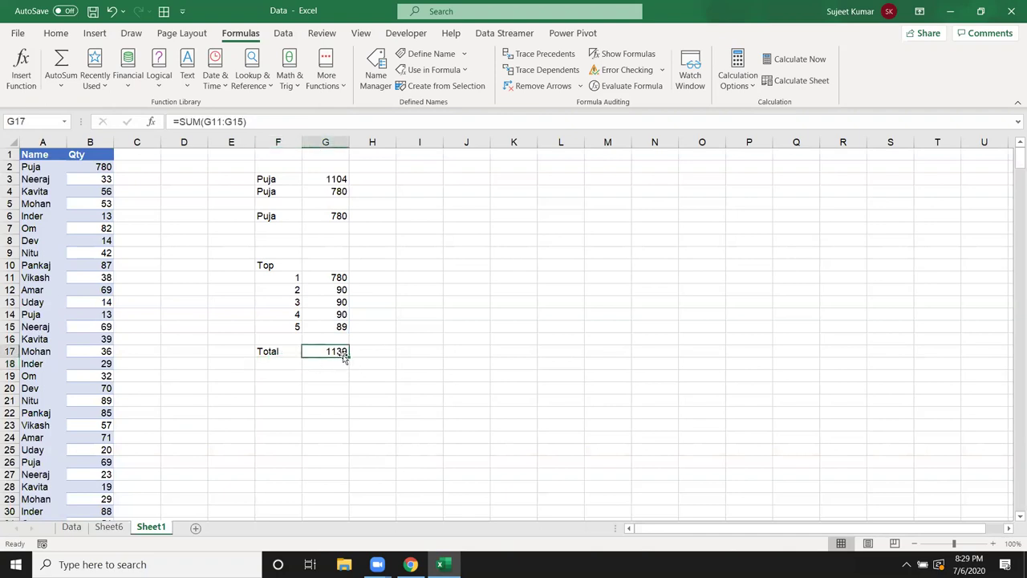
left_click_drag(267, 265, 361, 326)
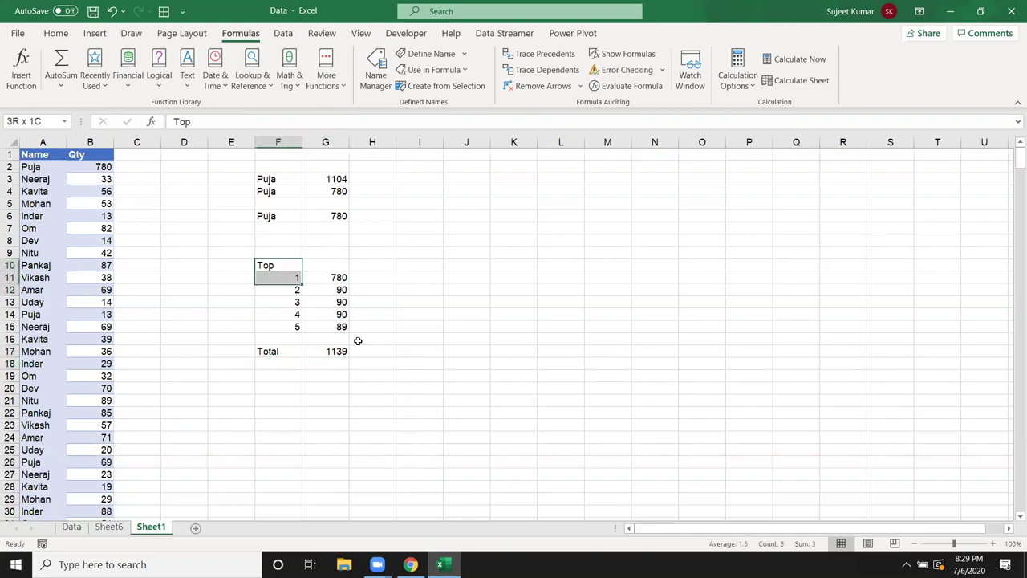
- Label F8 'Top' and enter the count 5 in G8
left_click(291, 250)
left_click(289, 243)
type("Top")
key("Tab")
type("5")
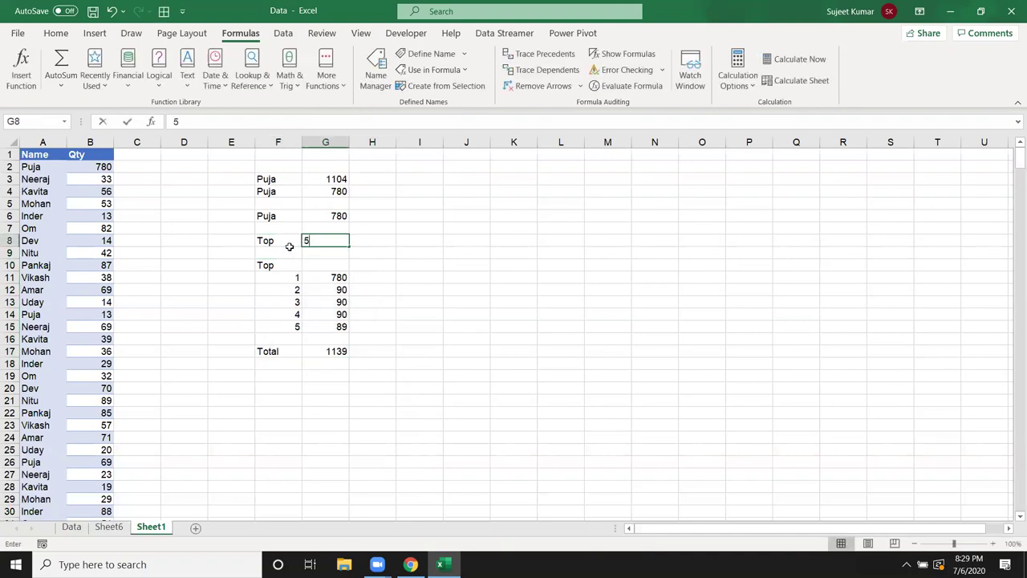
key("Tab")
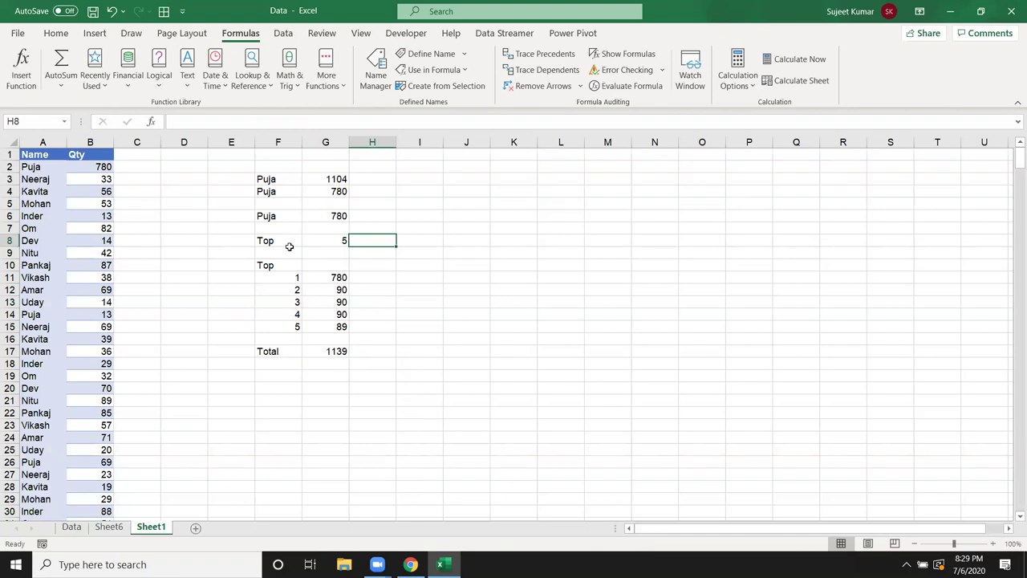
- Start a LARGE formula in H8, then discard the mistyped attempt
type("sum")
key("BackSpace")
key("BackSpace")
key("BackSpace")
type("=lar")
key("Tab")
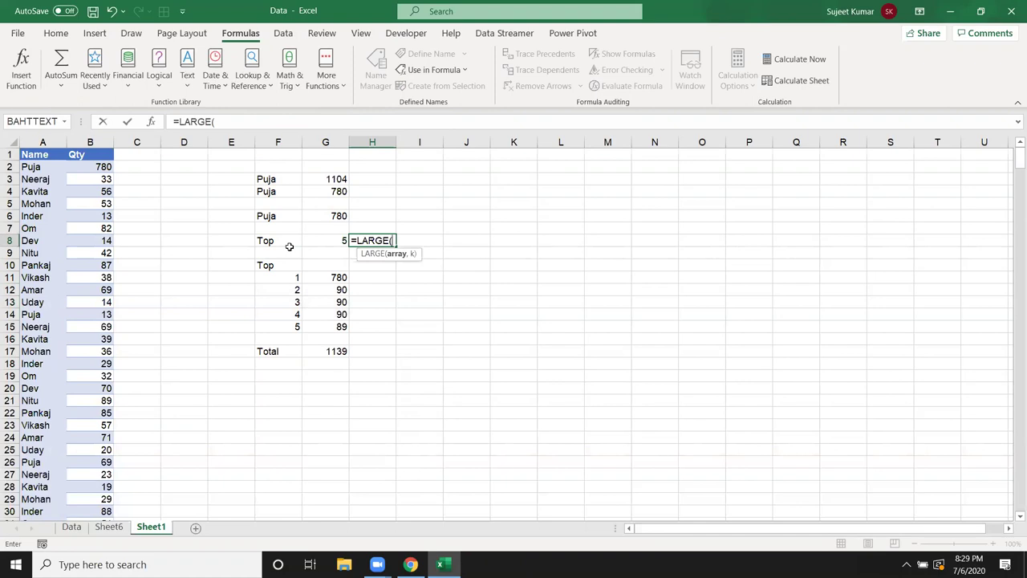
type("if")
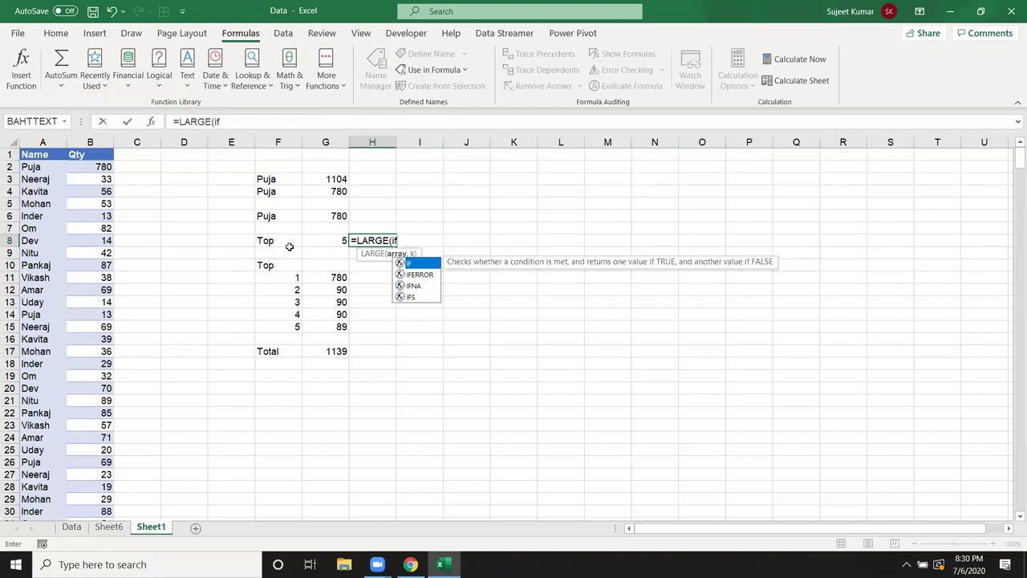
key("BackSpace")
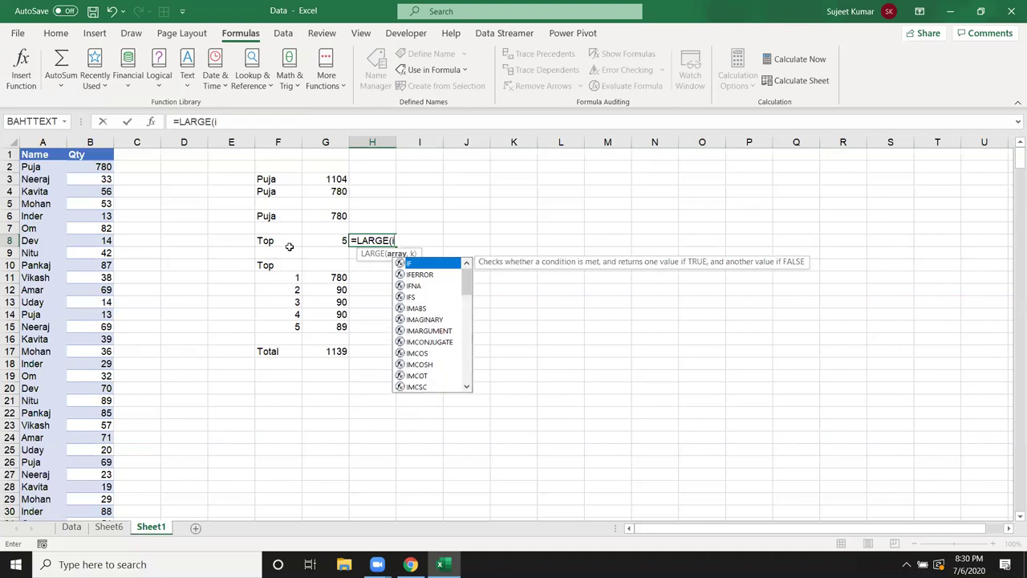
key("BackSpace")
key("Left")
key("Escape")
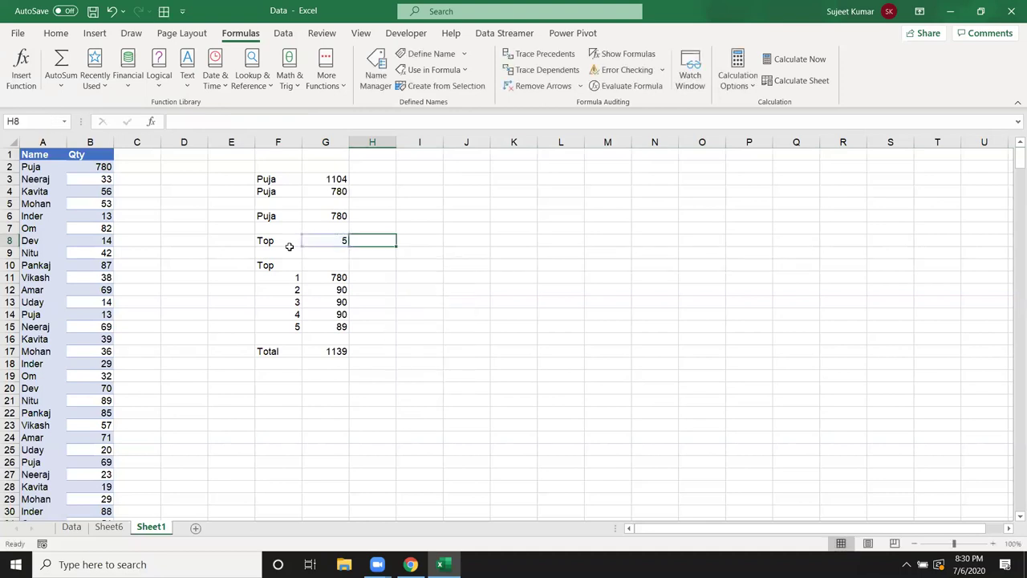
- Enter =SUM(LARGE(B2:B80,{1,2,3,4,5})) in H8 and accept Excel's correction, giving 1139
type("=sum")
key("Tab")
type("lar")
key("Tab")
key("Left")
key("Left")
key("Left")
key("Left")
key("Left")
key("Left")
key("Left")
key("Up")
key("Up")
key("Up")
key("Up")
key("Right")
key("Up")
key("Up")
key("ctrl+shift+Down")
type(",")
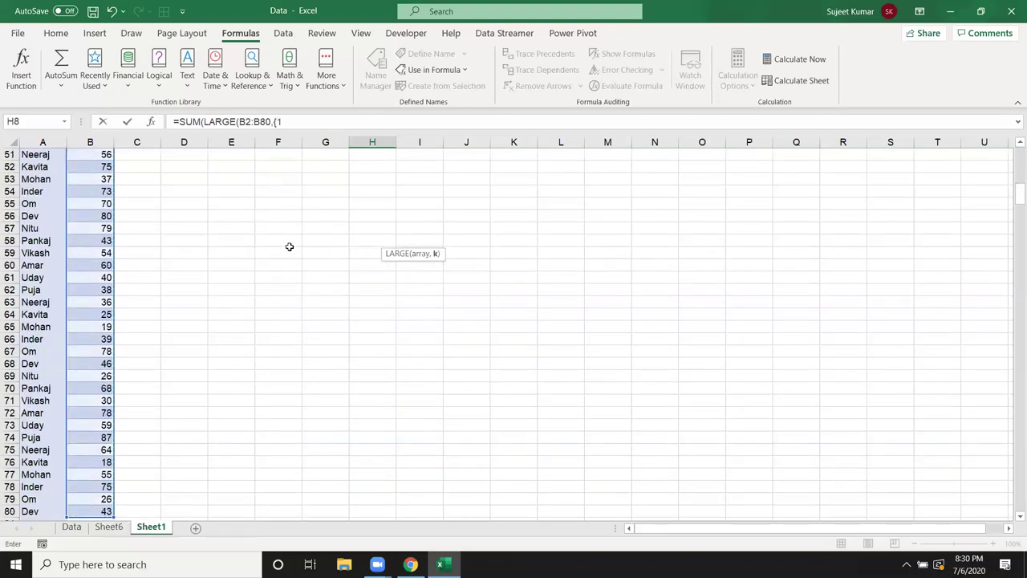
type("2,3,4,")
type("5")
type("})")
key("Return")
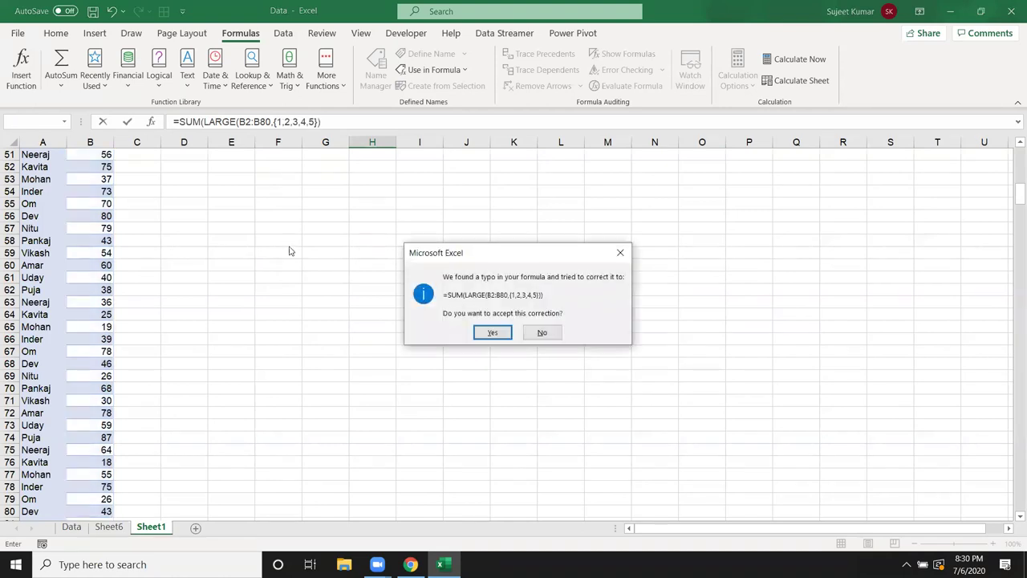
key("Return")
- Return to H8 to review its formula alongside the Top count cells
key("Up")
key("Up")
key("Right")
key("Right")
scroll(289, 246, "up", 1)
key("Down")
key("Down")
key("Up")
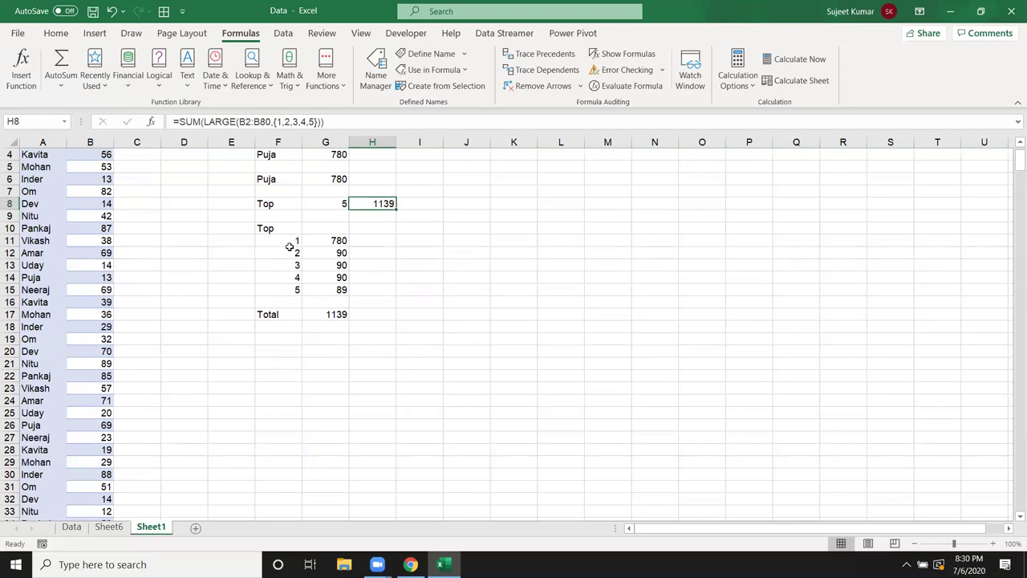
key("Left")
key("Left")
key("Right")
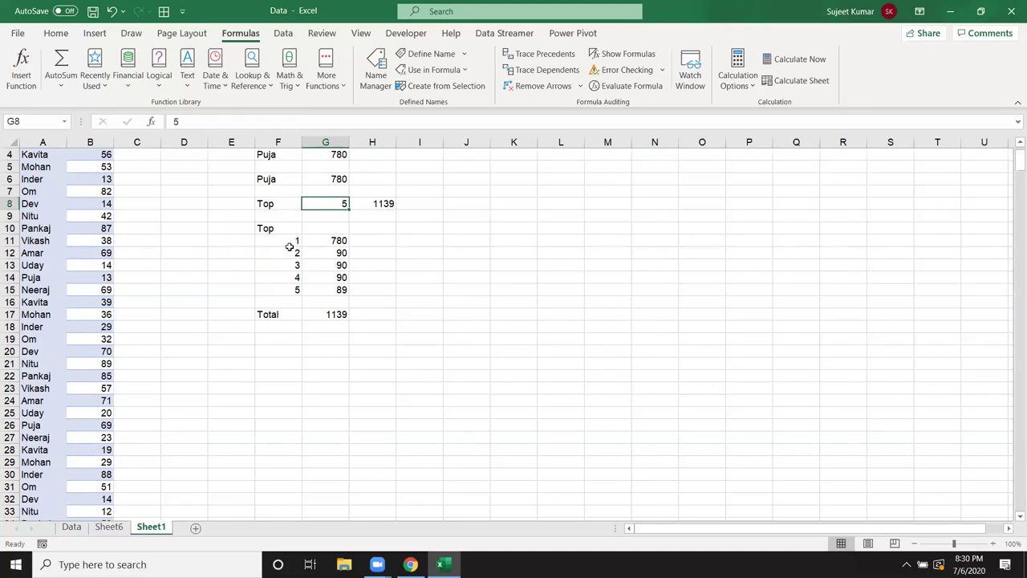
- Rewrite H8 as the array formula =SUM(LARGE(B2:B80,ROW(1:5)))
key("Right")
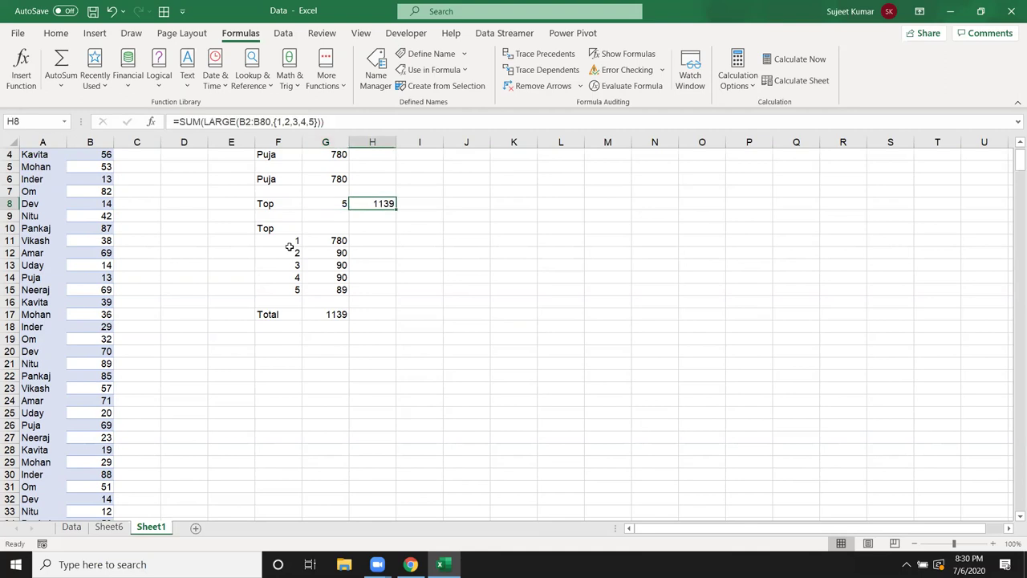
key("F2")
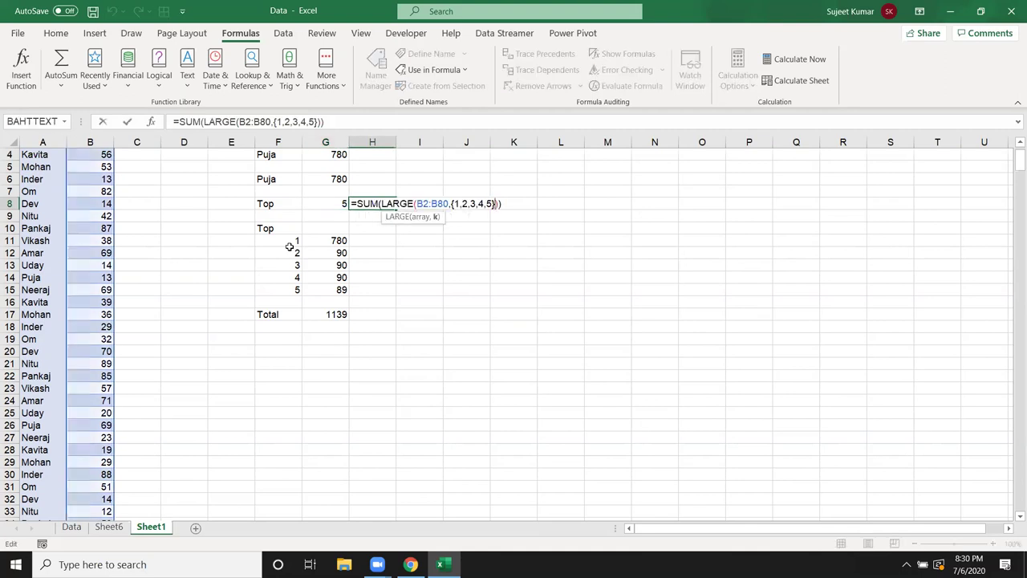
key("BackSpace")
key("BackSpace")
key("BackSpace")
key("BackSpace")
key("BackSpace")
key("BackSpace")
key("BackSpace")
key("BackSpace")
key("BackSpace")
key("BackSpace")
key("BackSpace")
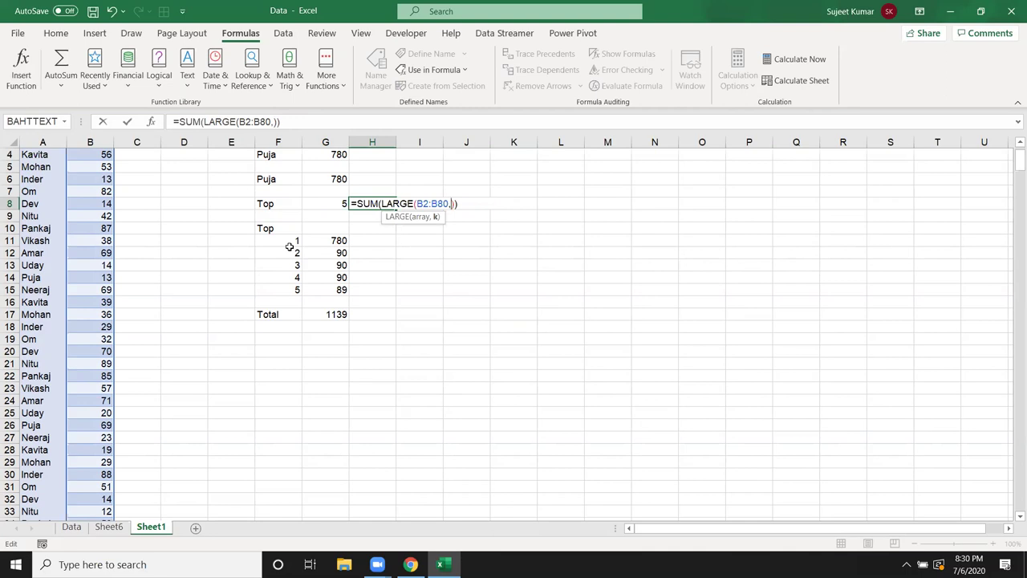
type("row")
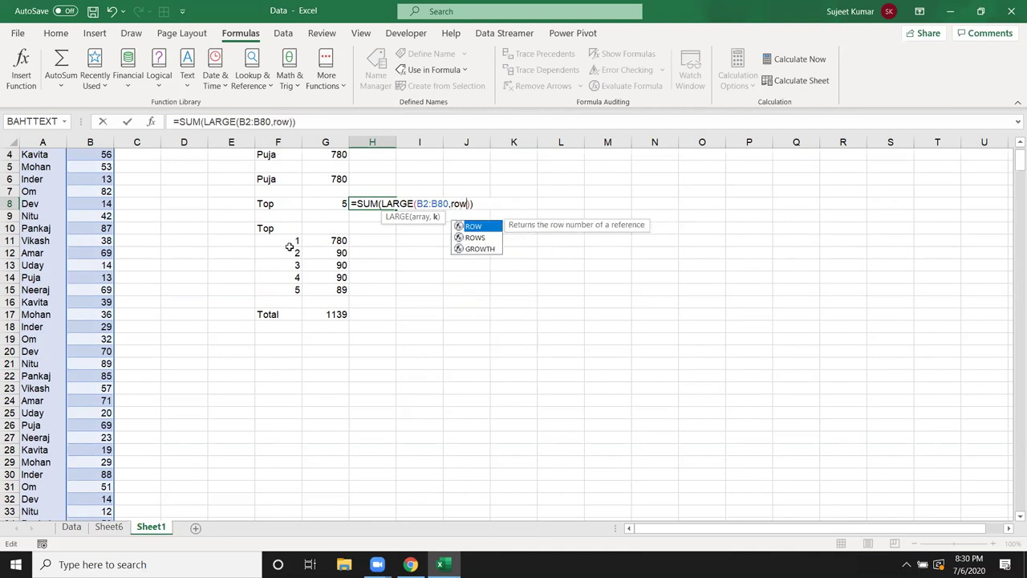
type("(1:")
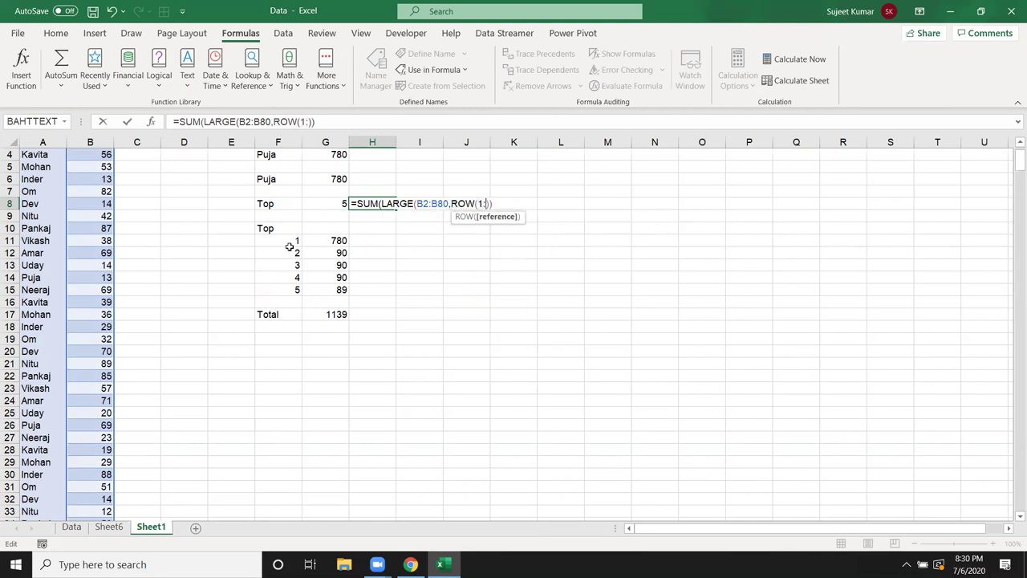
type("5)")
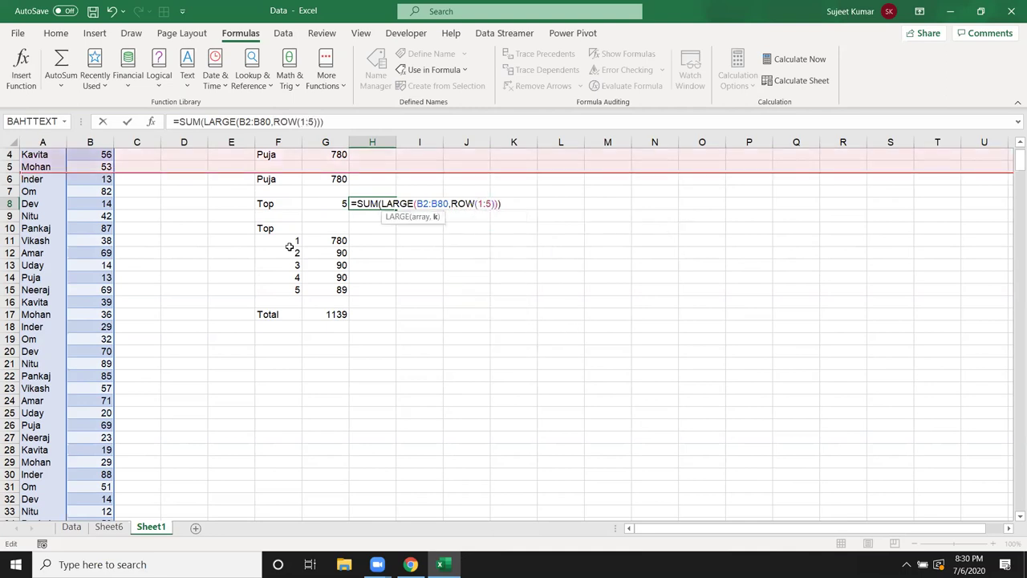
key("ctrl+shift+Return")
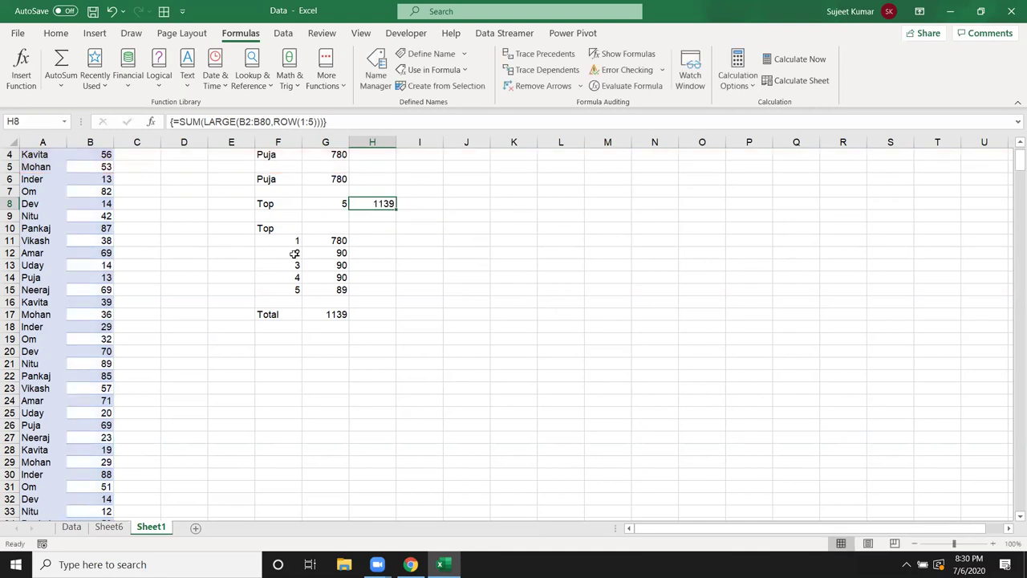
left_click(618, 86)
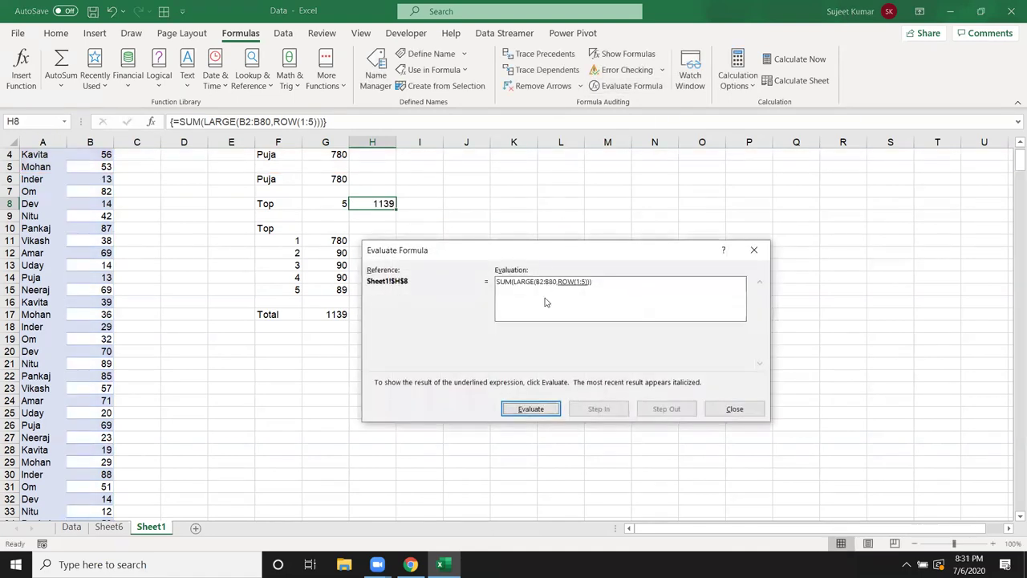
left_click(530, 408)
left_click(526, 410)
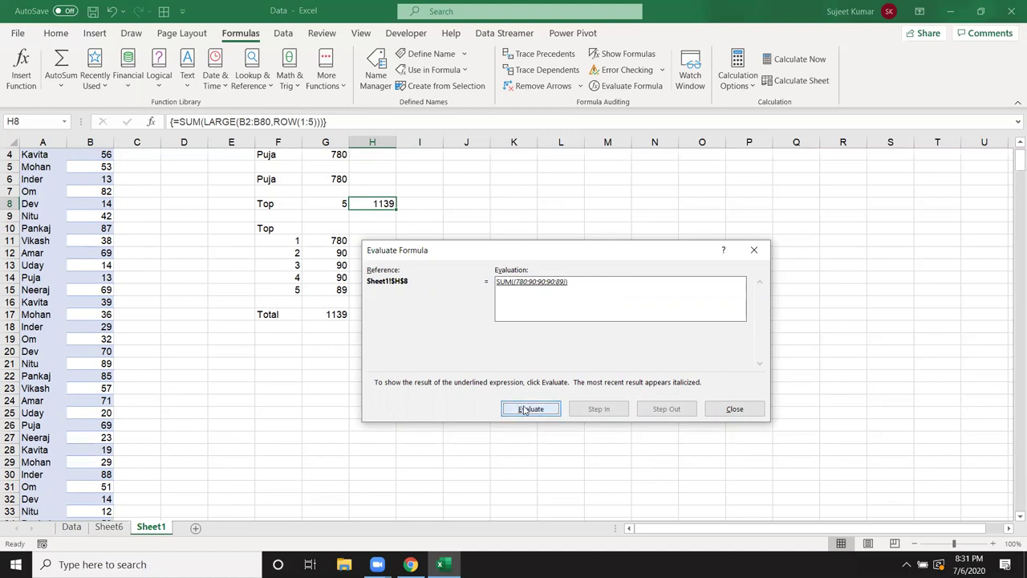
left_click(526, 410)
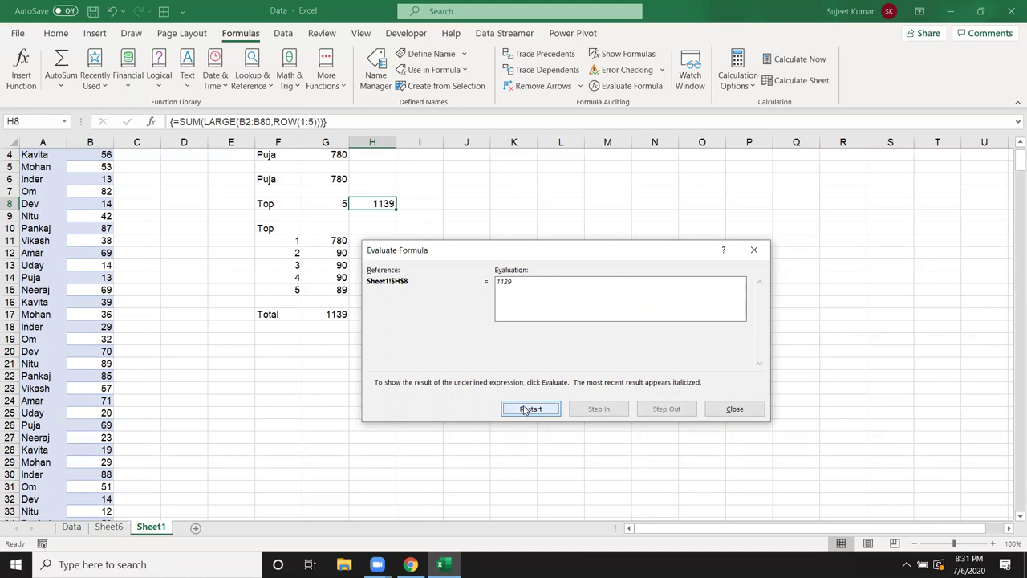
left_click(710, 410)
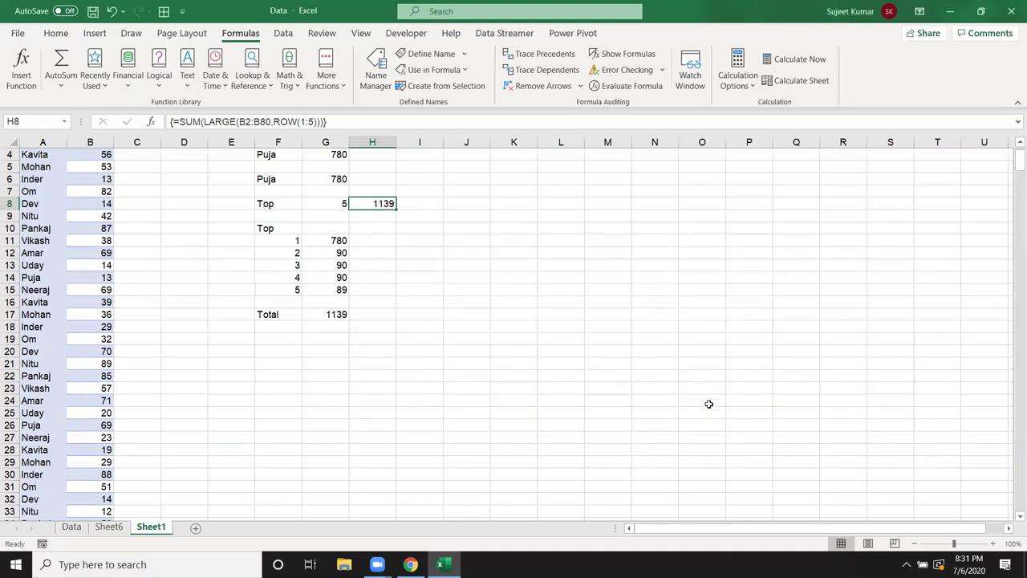
- Set G8 to 10 and change H8's rank range to ROW(1:10) as an array formula
left_click(318, 203)
type("10")
key("Return")
left_click(376, 201)
left_click(312, 122)
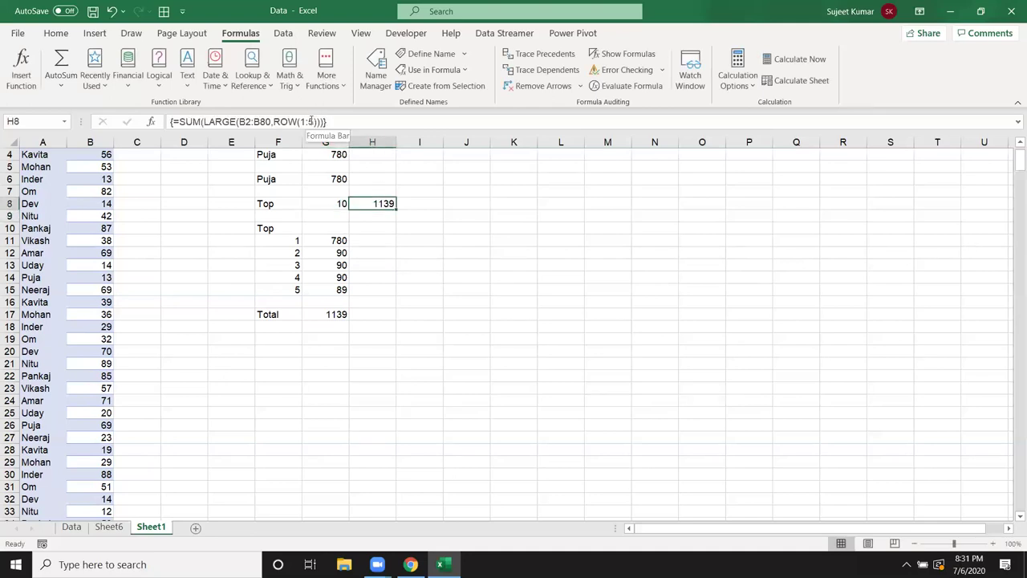
key("BackSpace")
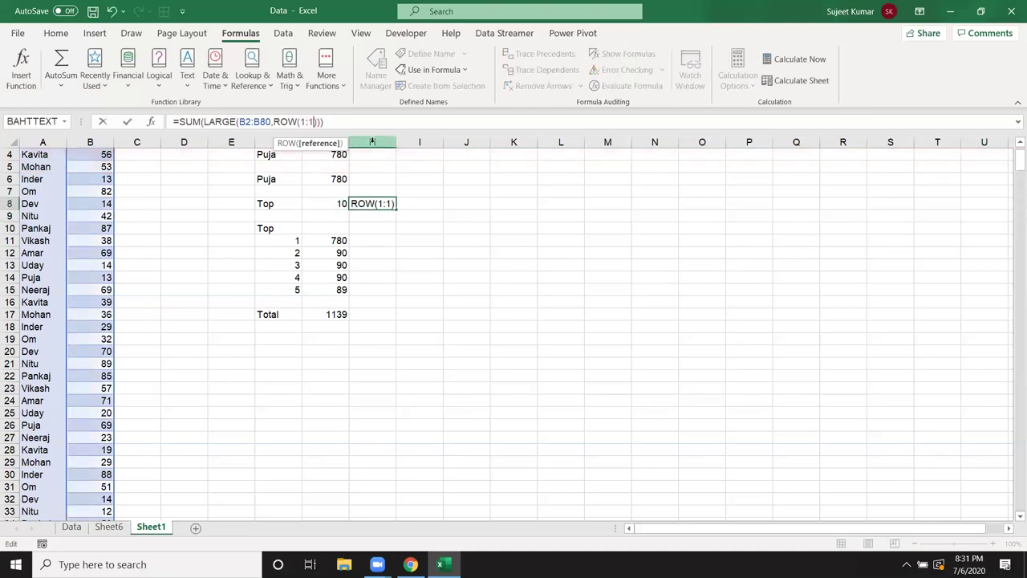
type("10")
key("ctrl+shift+Return")
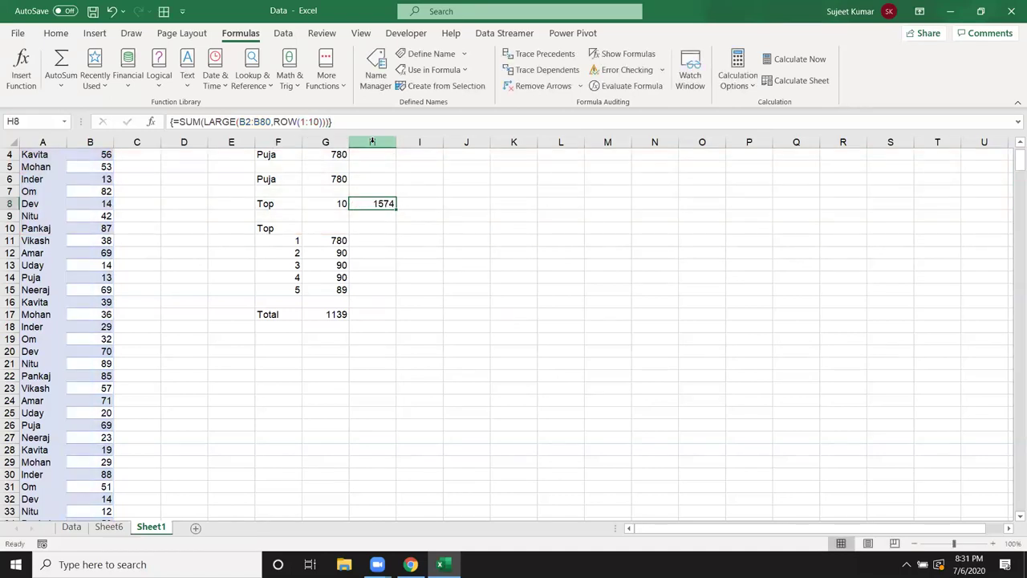
- Replace ROW(1:10) with ROW(INDIRECT("1:"&G8)) in H8, array-entered, giving 1574
key("F2")
key("Left")
key("Left")
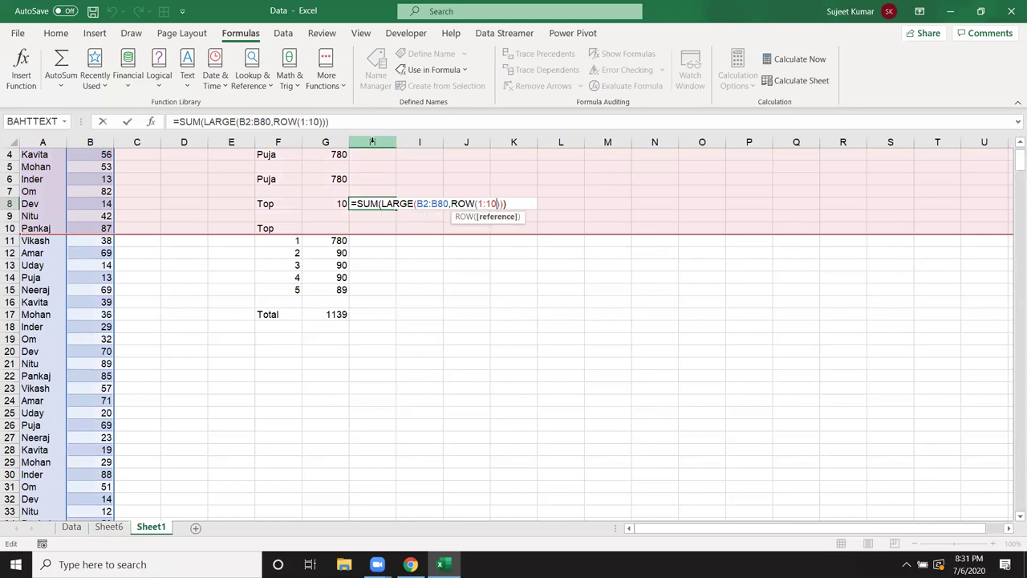
key("BackSpace")
key("BackSpace")
key("BackSpace")
key("BackSpace")
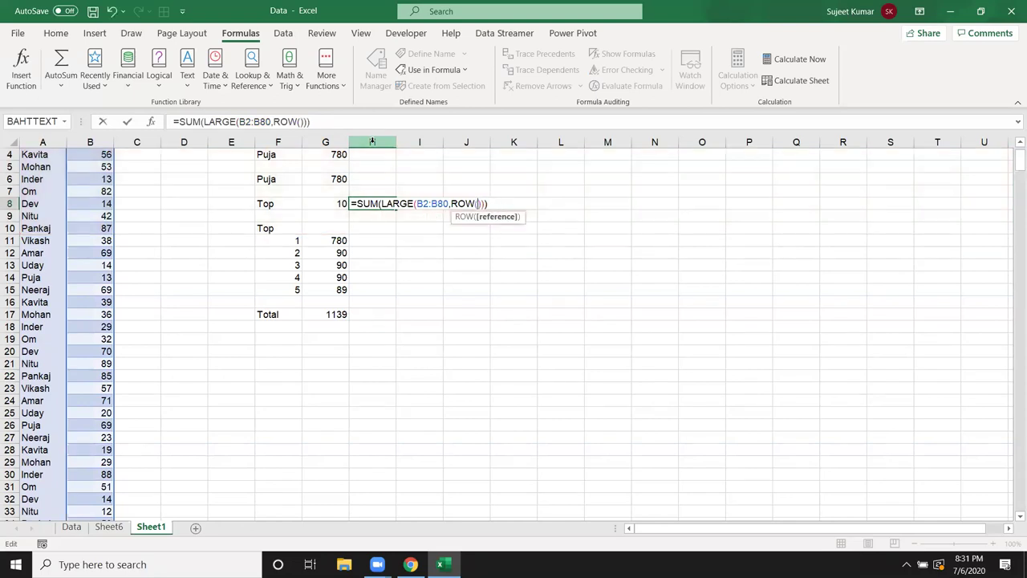
type("ind")
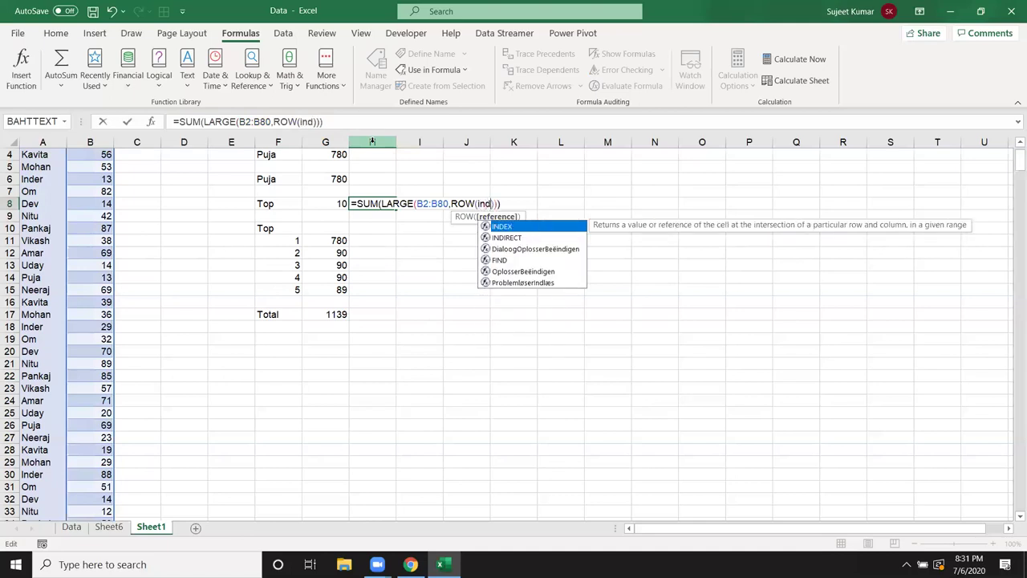
key("Down")
key("Tab")
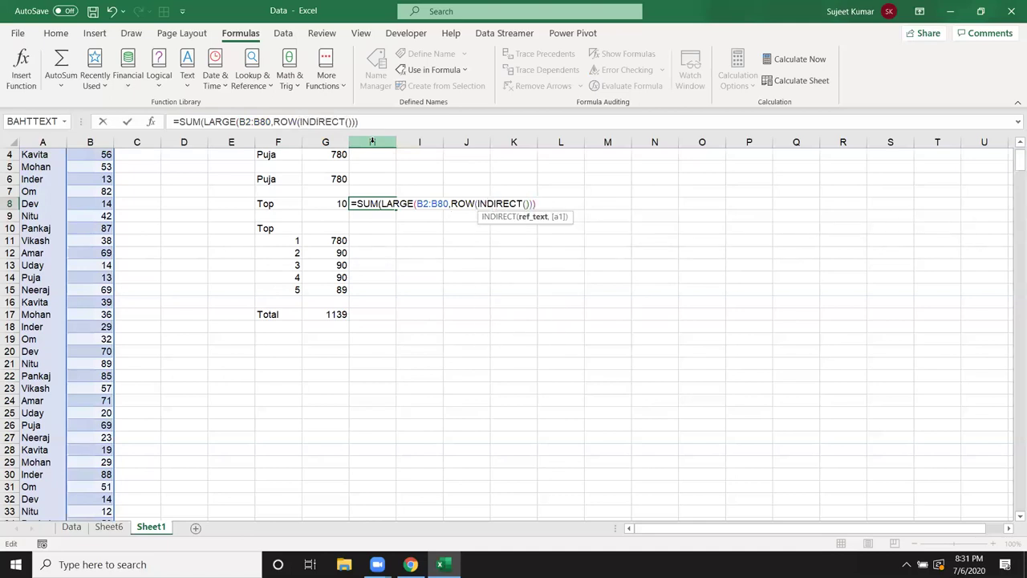
type("\"1:\"")
type("&")
left_click(313, 202)
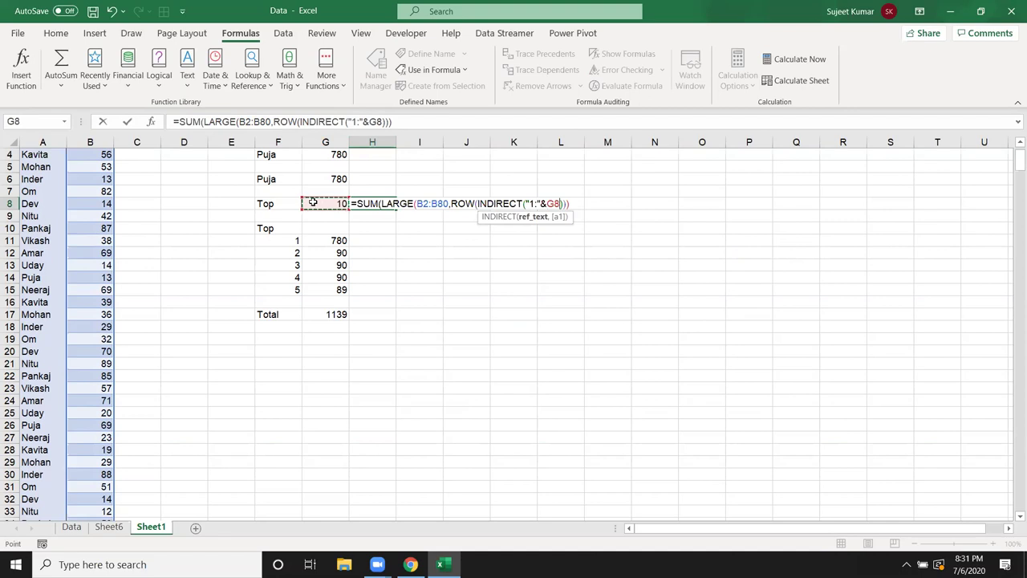
type(")")
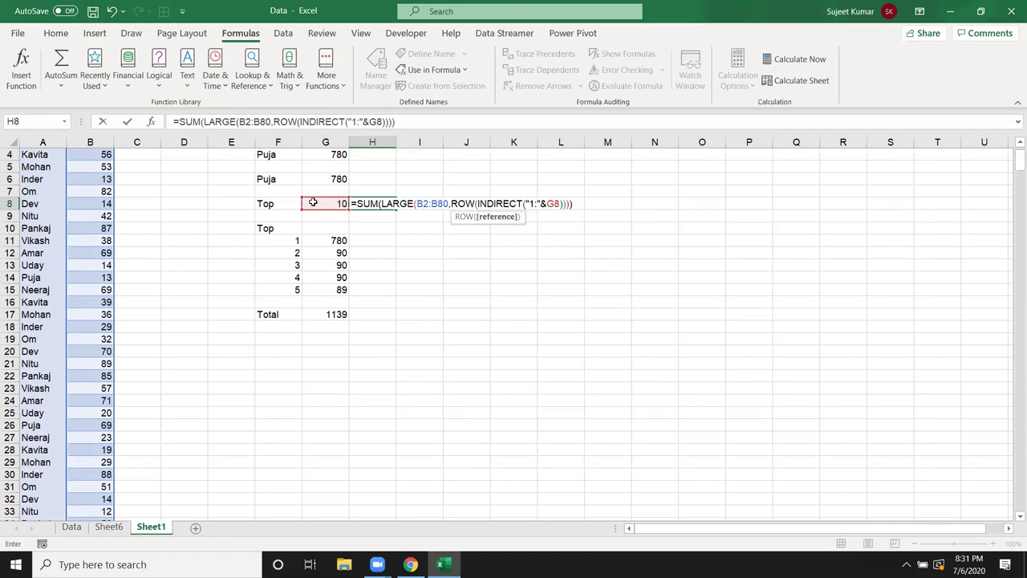
key("ctrl+shift+Return")
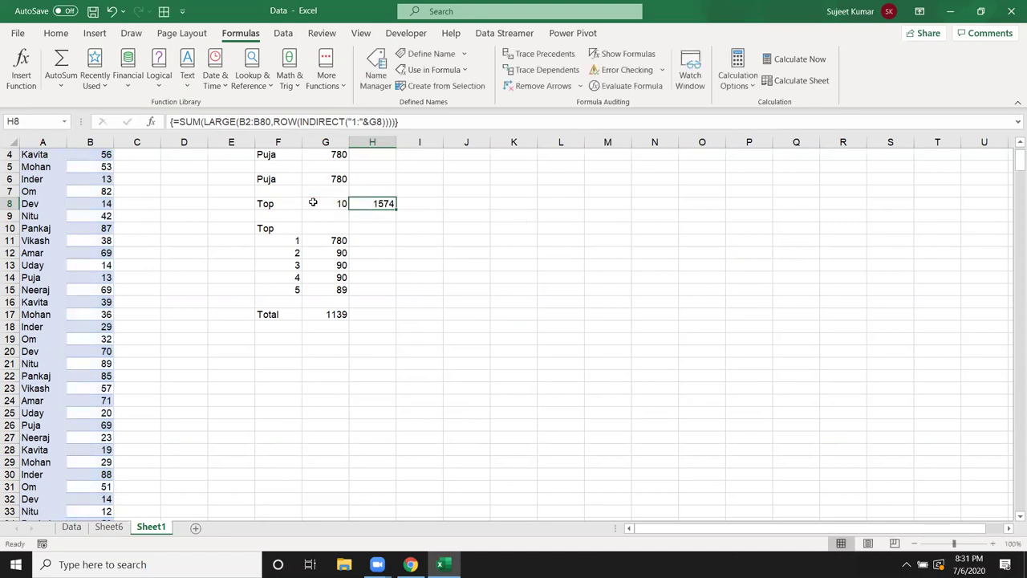
left_click(626, 86)
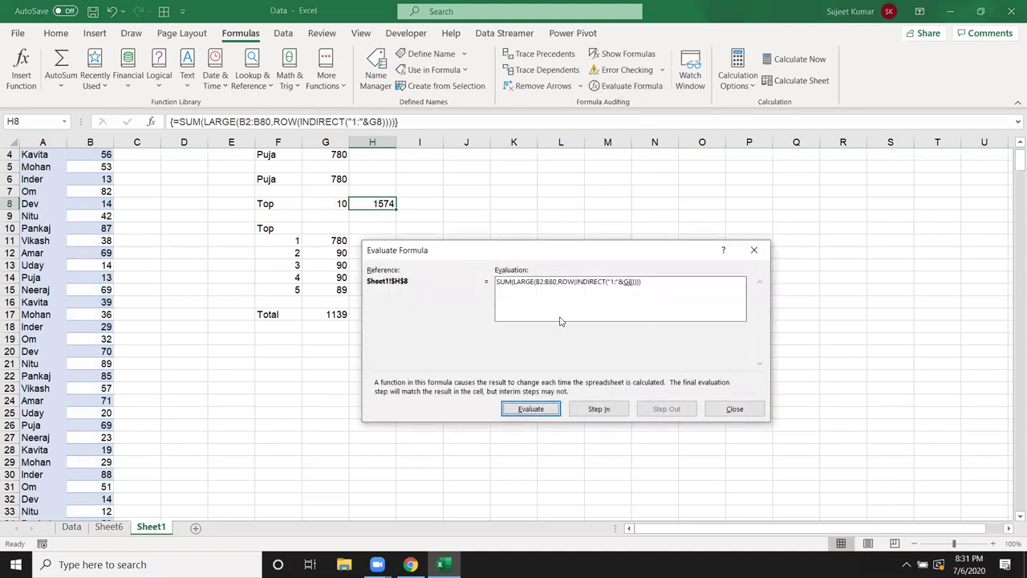
left_click(531, 409)
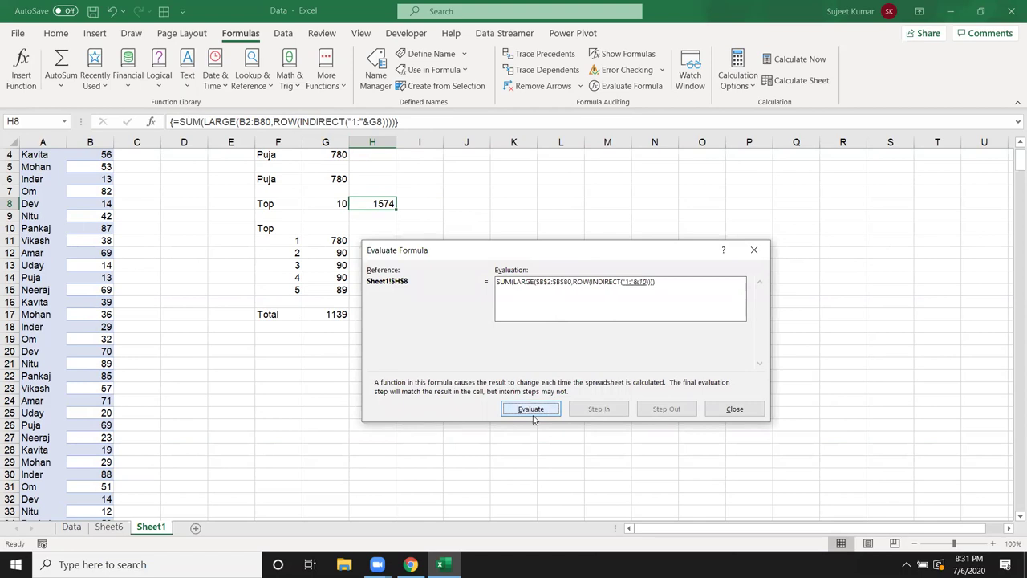
left_click(531, 410)
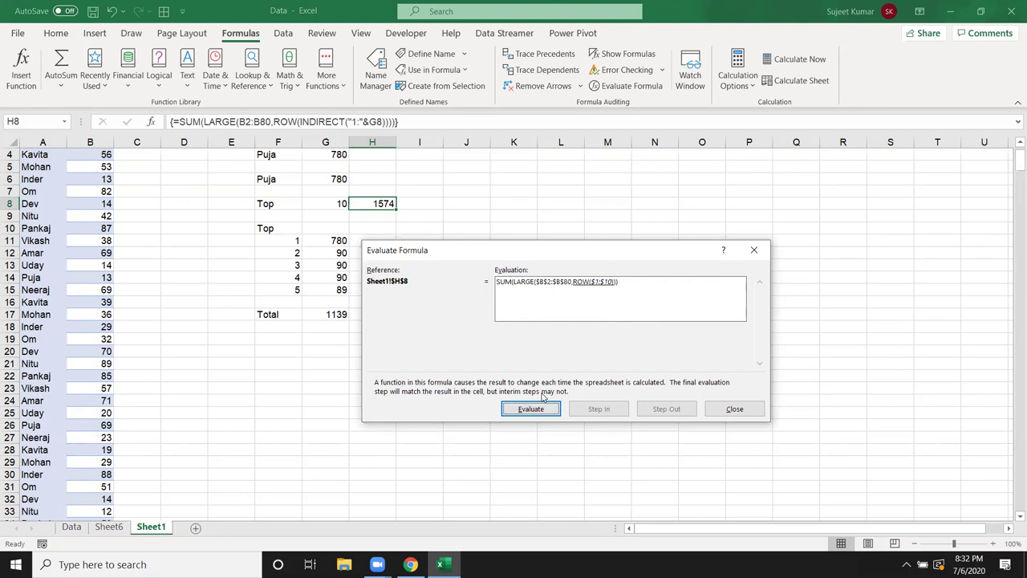
left_click(544, 410)
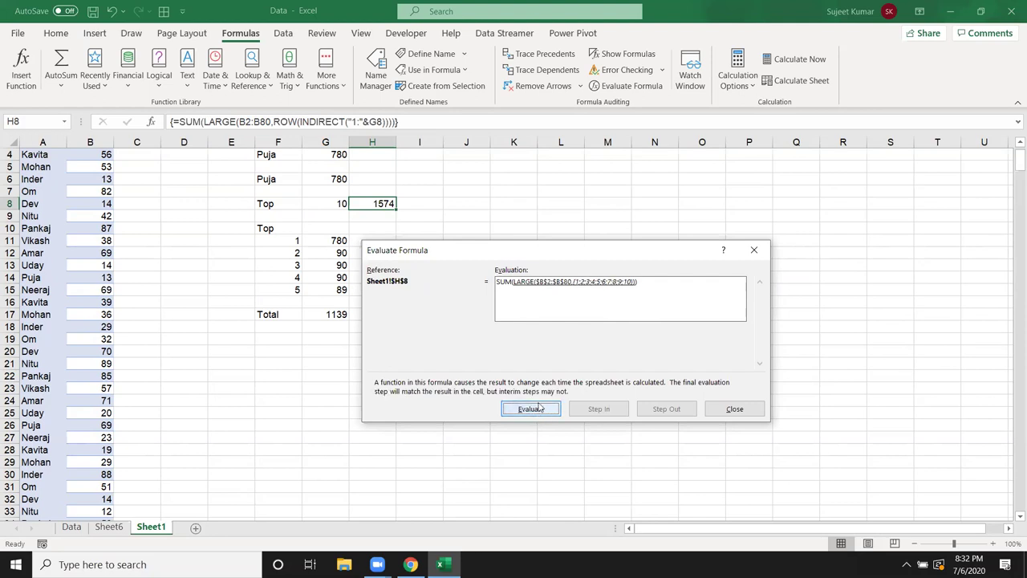
left_click(533, 410)
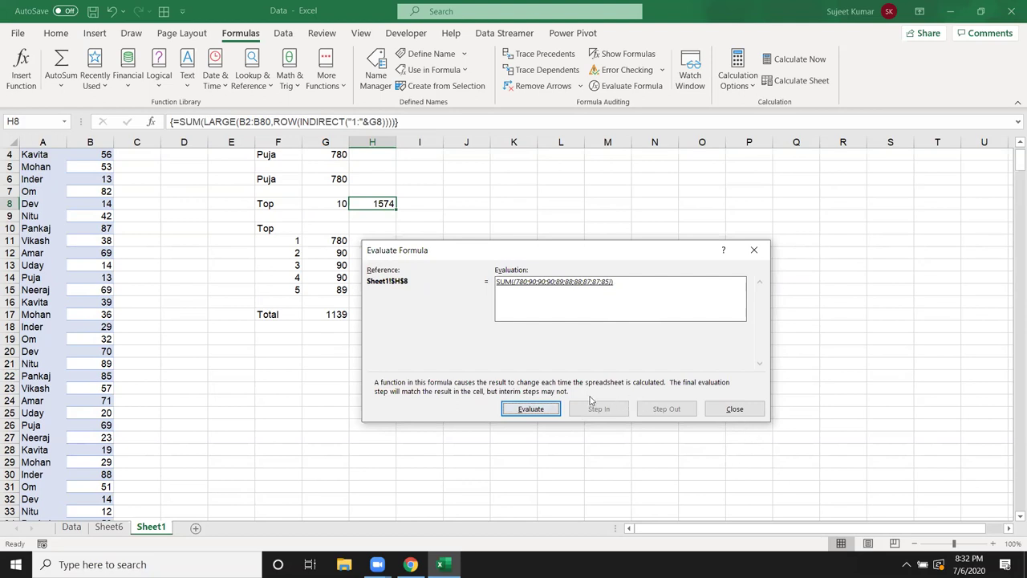
left_click(518, 410)
left_click(737, 410)
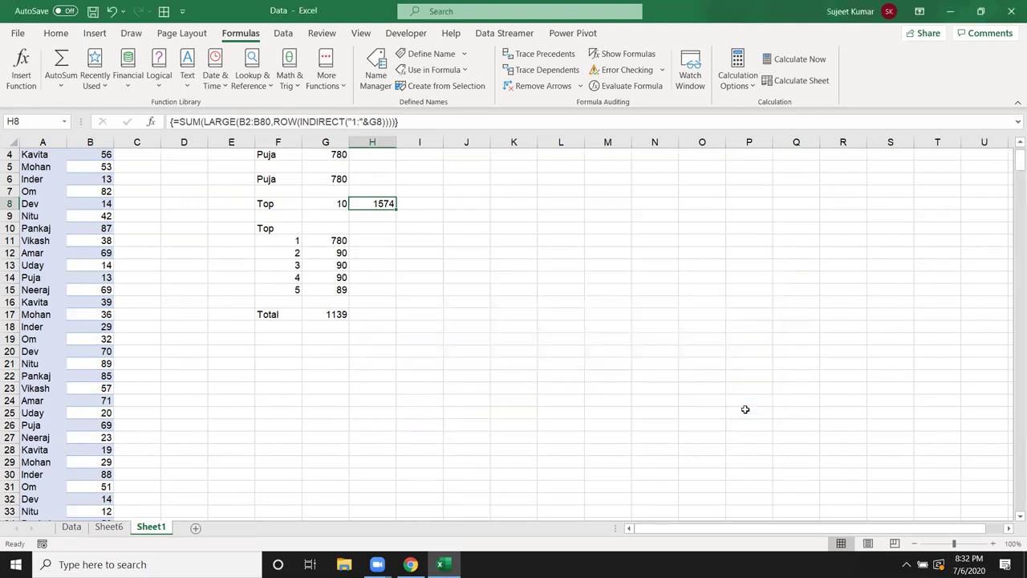
- Test the top-N sum by setting G8 to 5, 10, then 20, yielding 2358
left_click(318, 204)
type("5")
key("Return")
left_click(318, 204)
type("10")
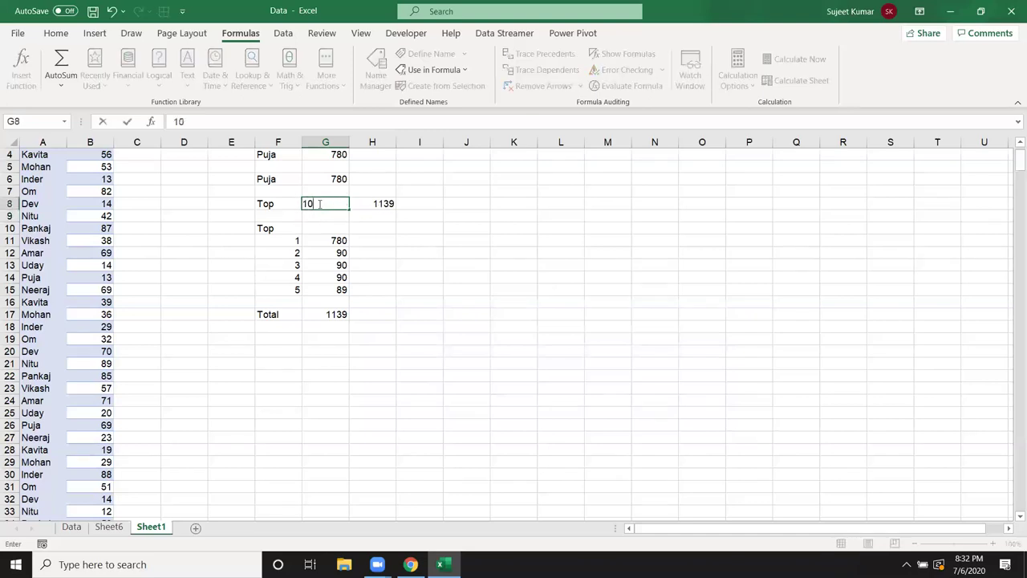
key("ctrl+Return")
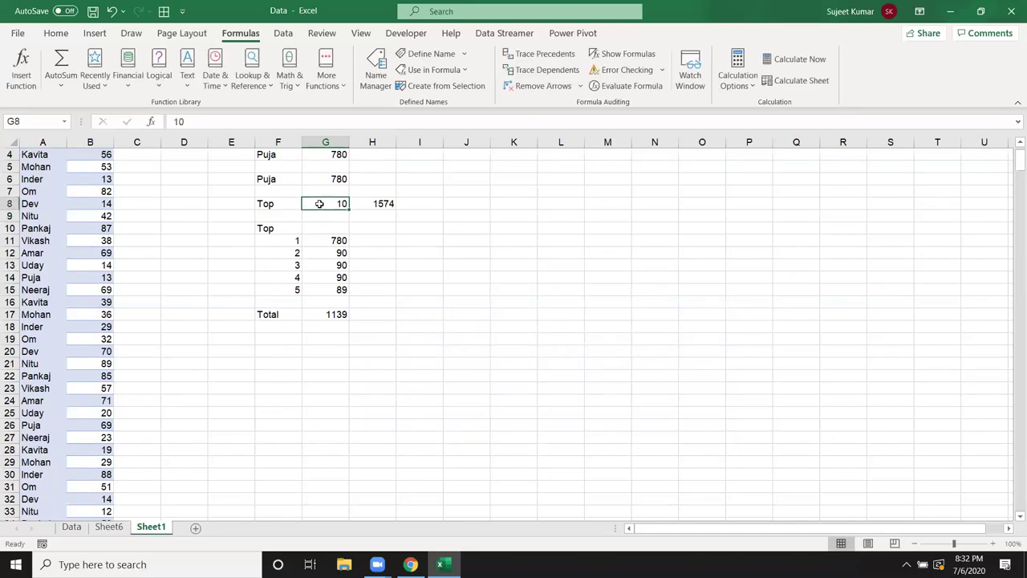
type("20")
key("Return")
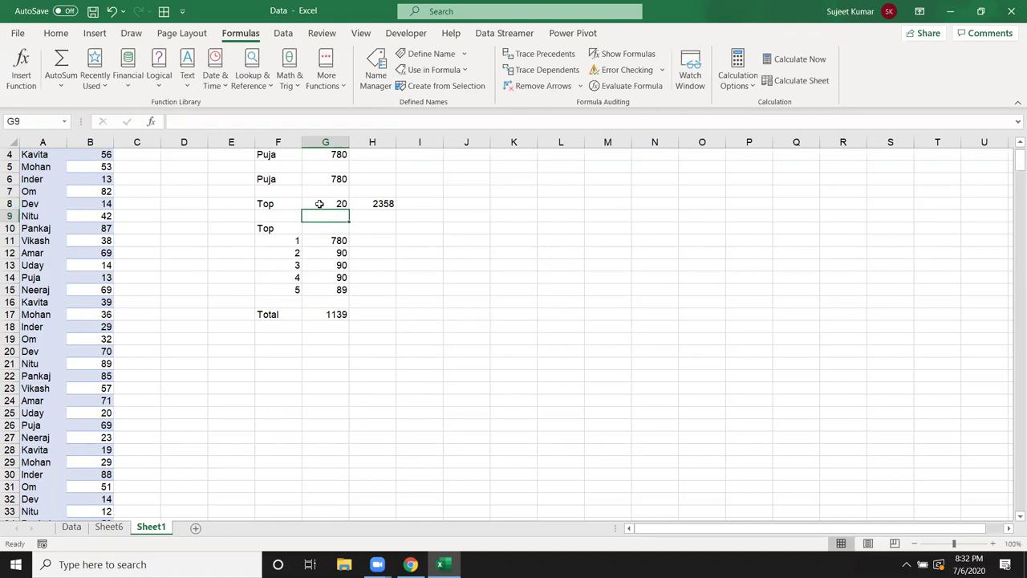
key("Up")
key("Right")
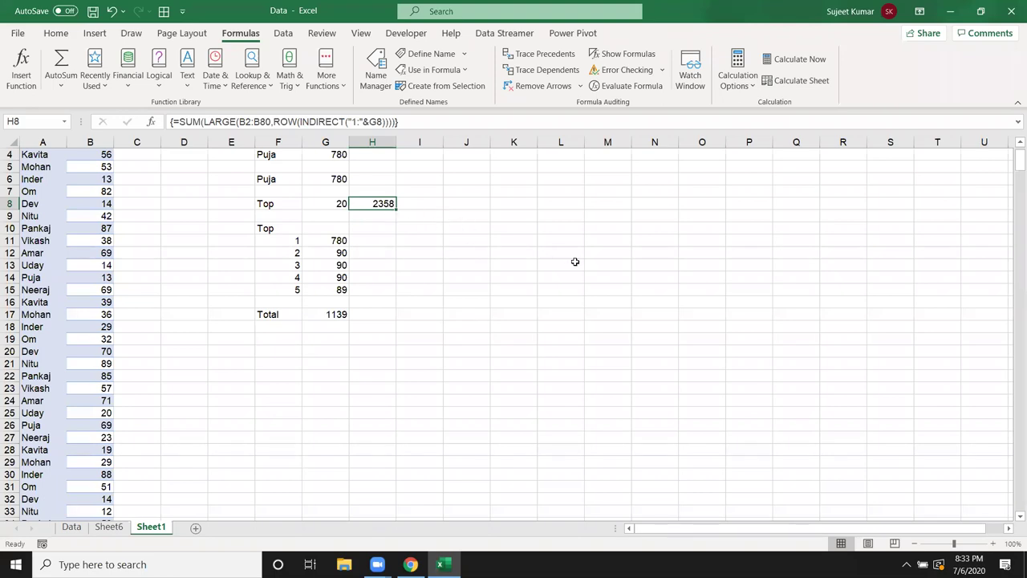
key("Right")
type("=")
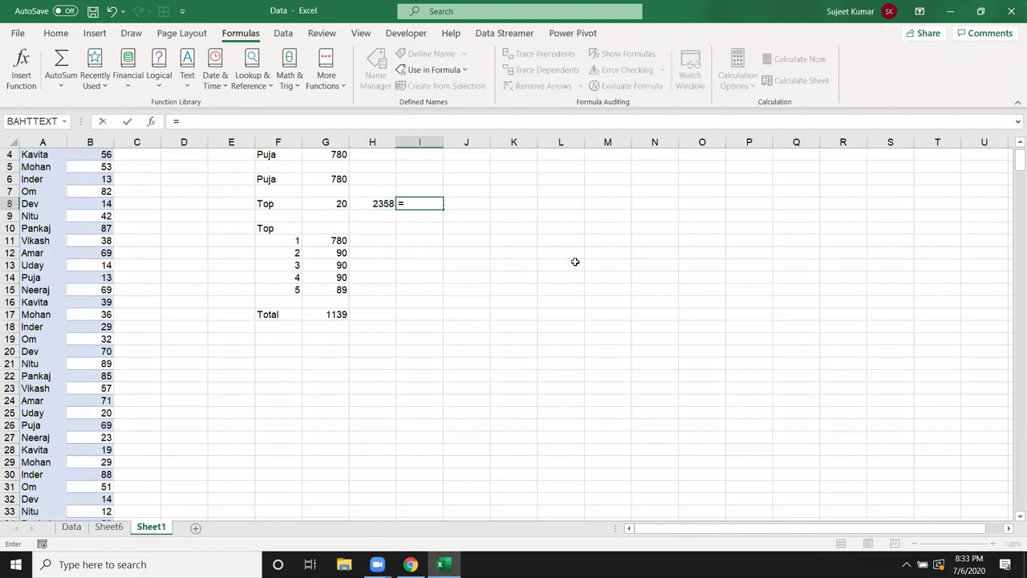
type("2")
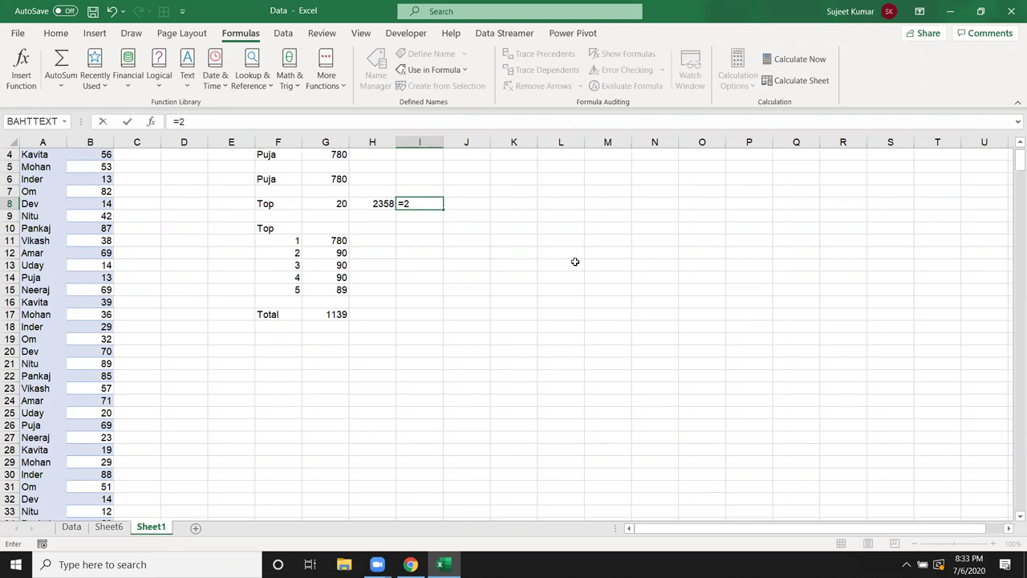
type("+3+5")
type("+8")
key("Return")
key("Up")
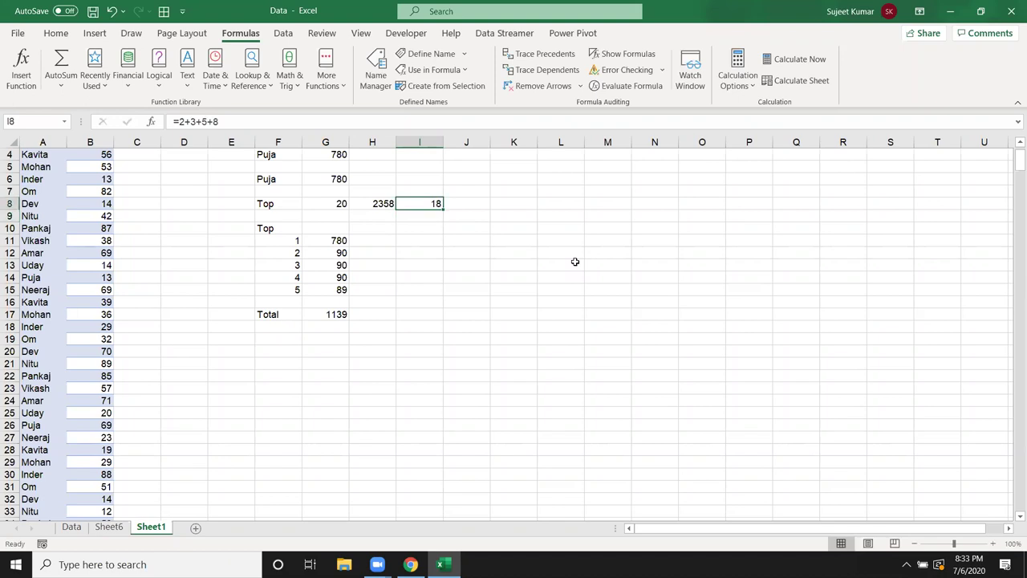
key("F2")
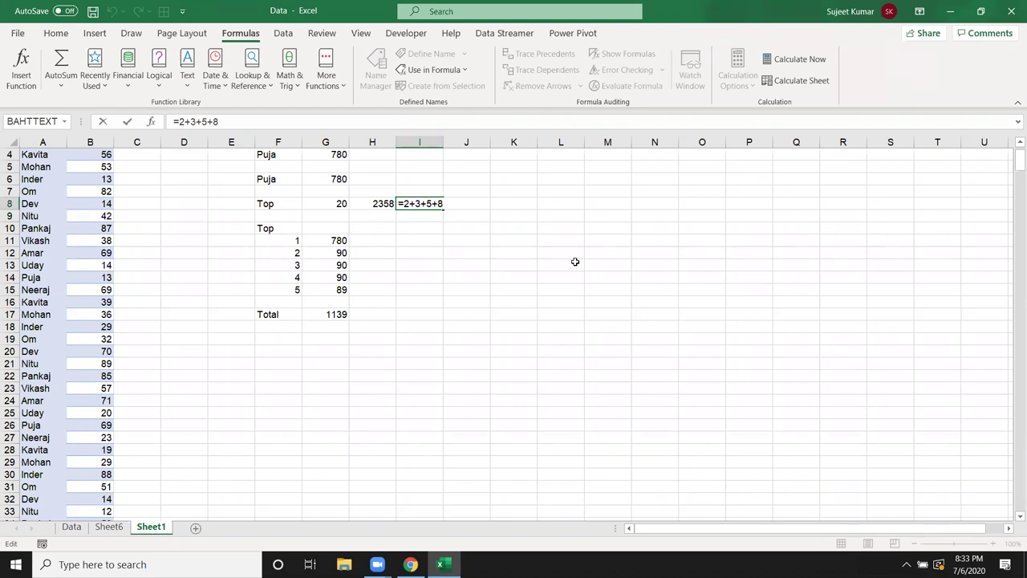
key("ctrl+Return")
key("Delete")
key("Down")
- Enter =SUM(MID(H8,{1,2,3,4},1)) in I9 and accept the correction; it shows 0
type("=")
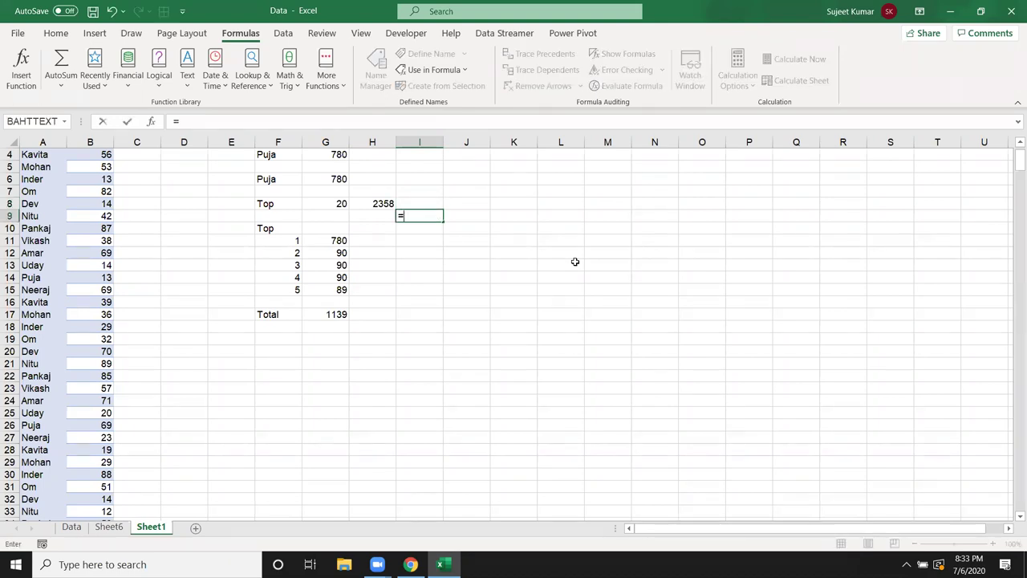
type("sum")
key("Tab")
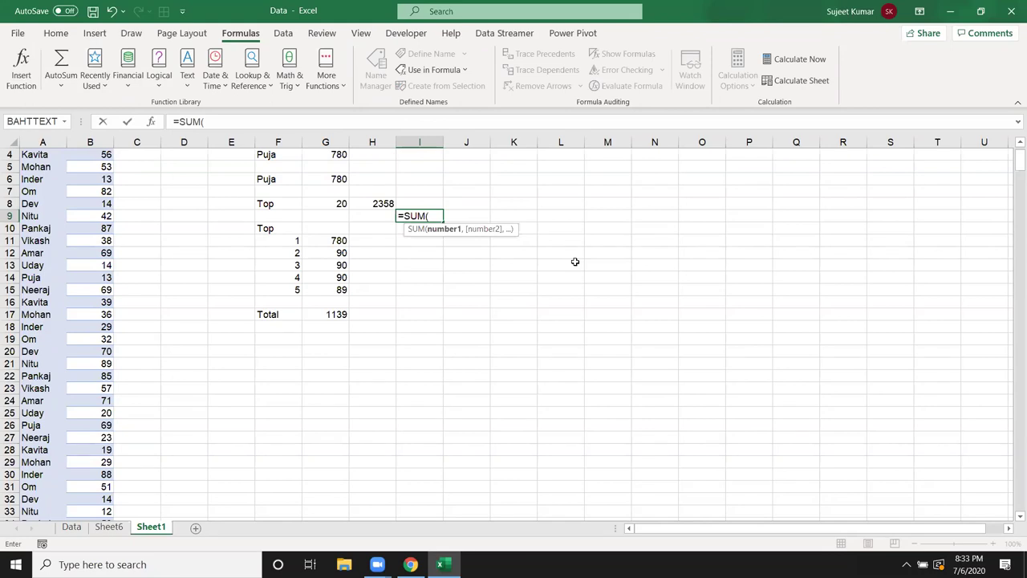
type("mid")
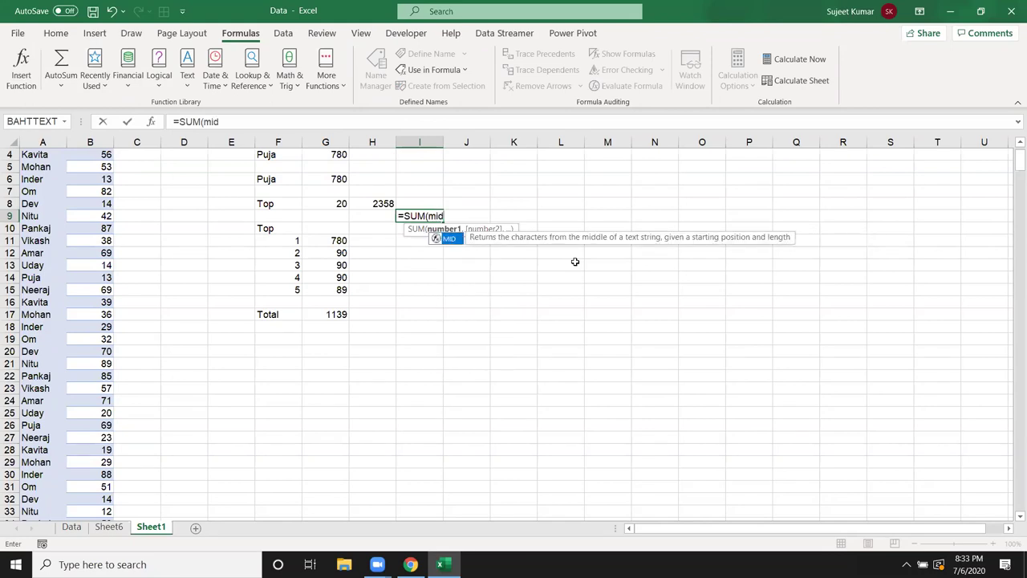
key("Tab")
key("Left")
key("Up")
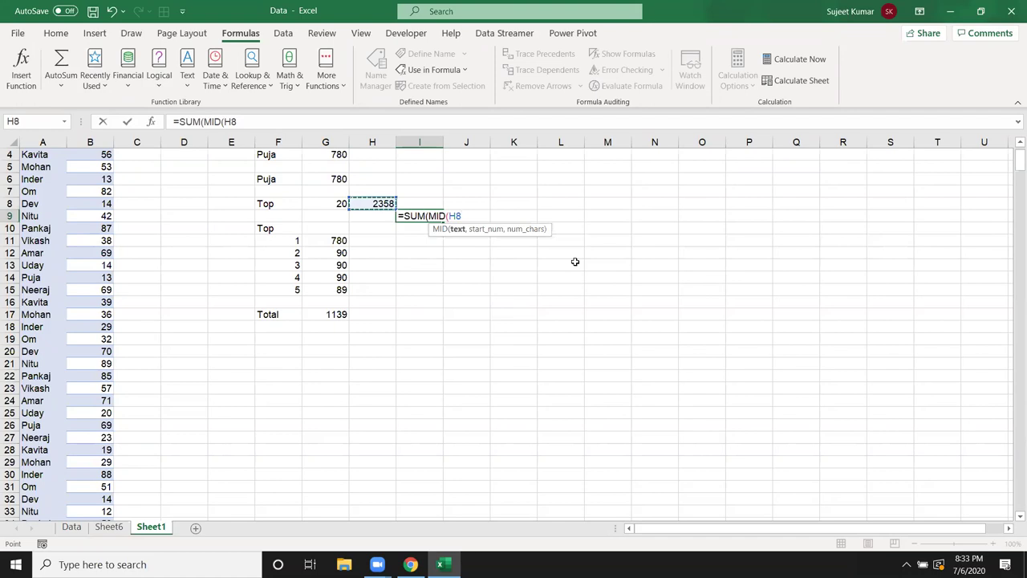
type(",")
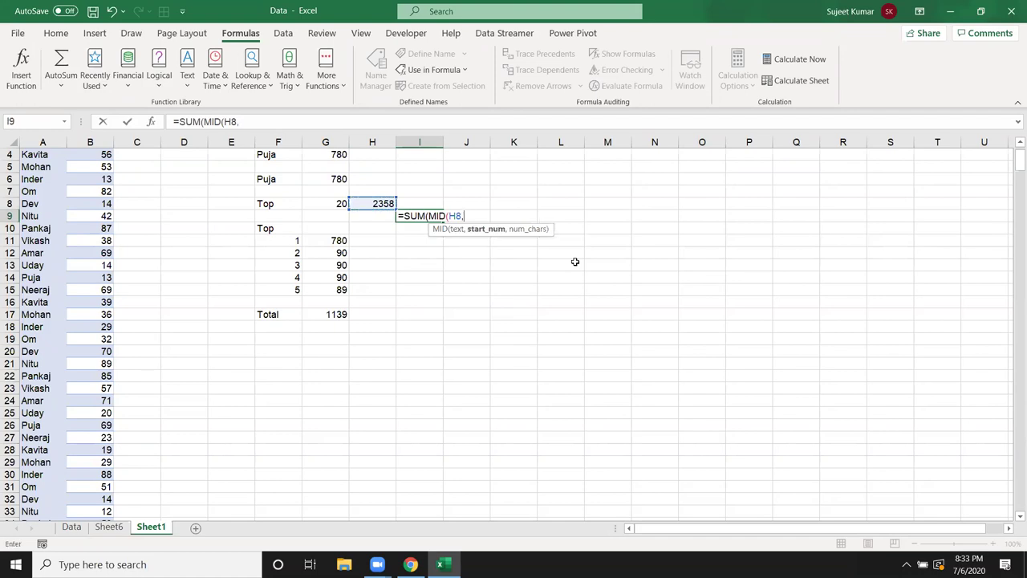
type("{1,2,3,4")
type("},1")
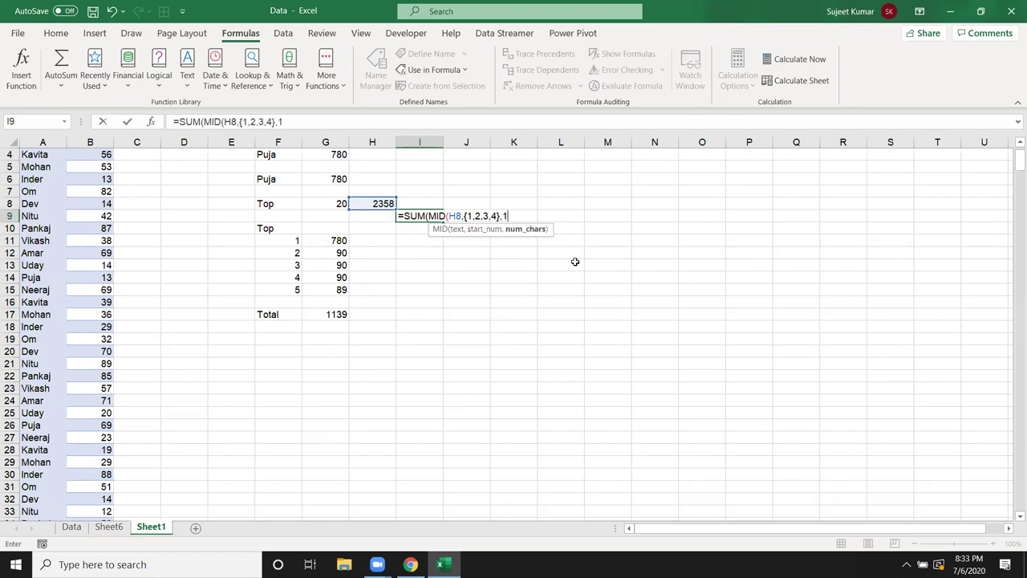
type(")")
key("Return")
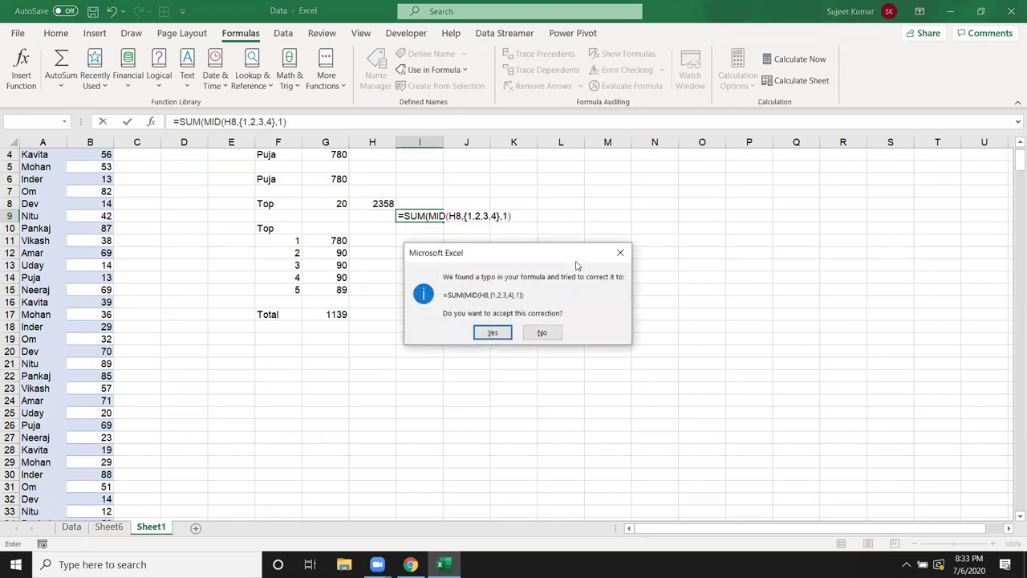
key("Return")
key("Up")
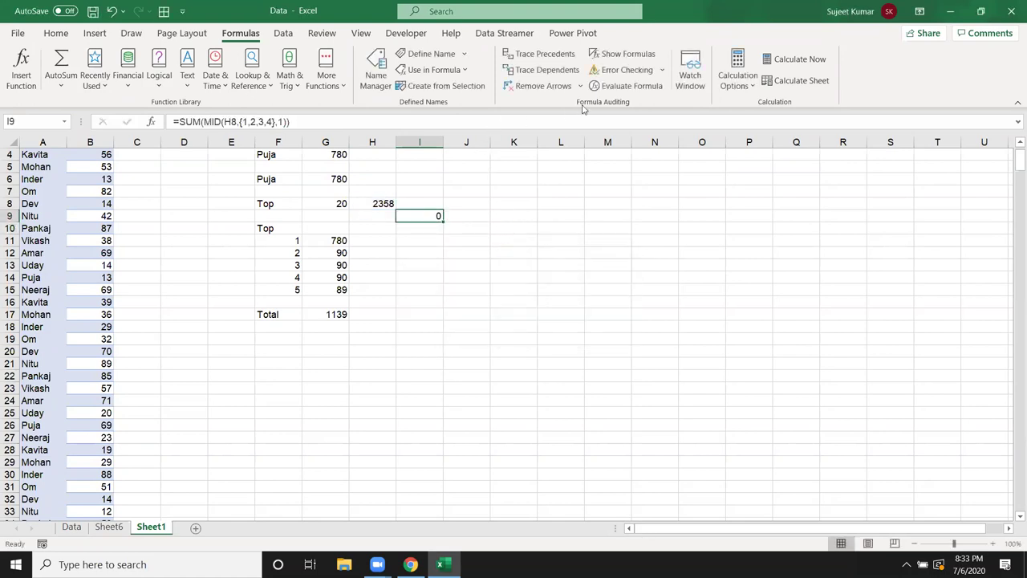
- Evaluate I9 step by step, revealing MID returns the text digits "2","3","5","8"
left_click(610, 86)
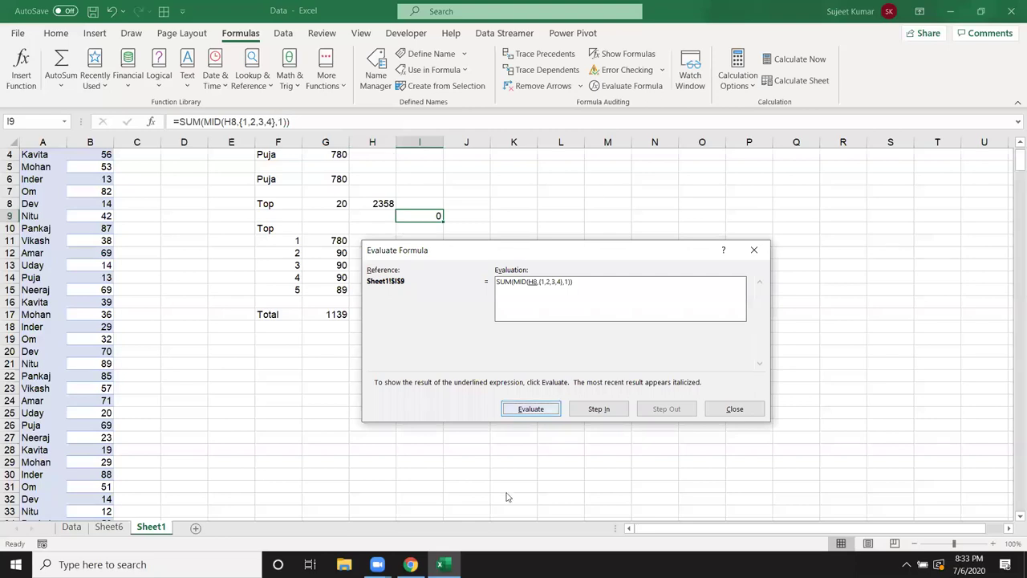
left_click(534, 411)
left_click(530, 415)
- Close the evaluation window and enter the text number '1 in L10
left_click(754, 411)
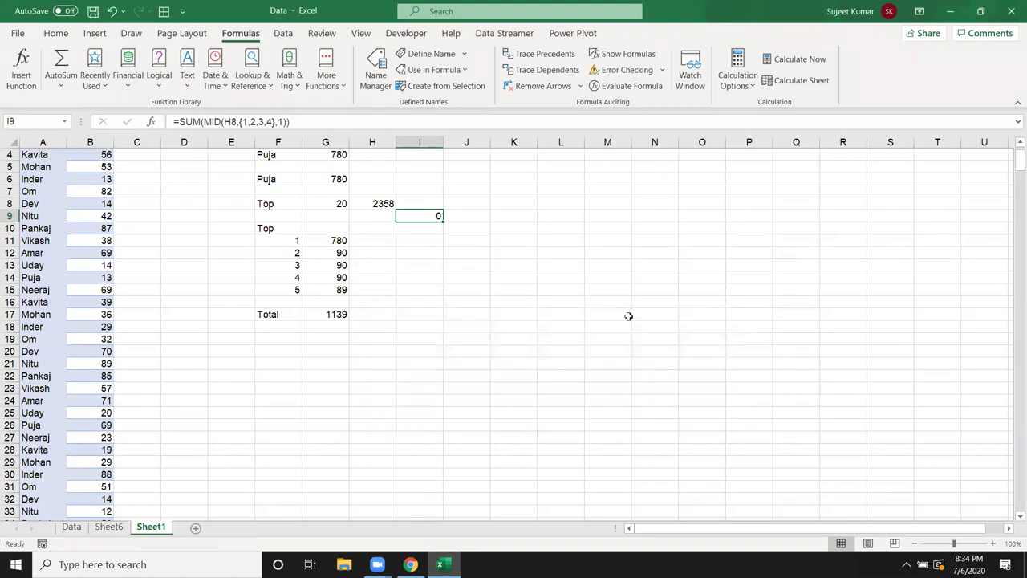
left_click(514, 228)
left_click(562, 228)
type("'1")
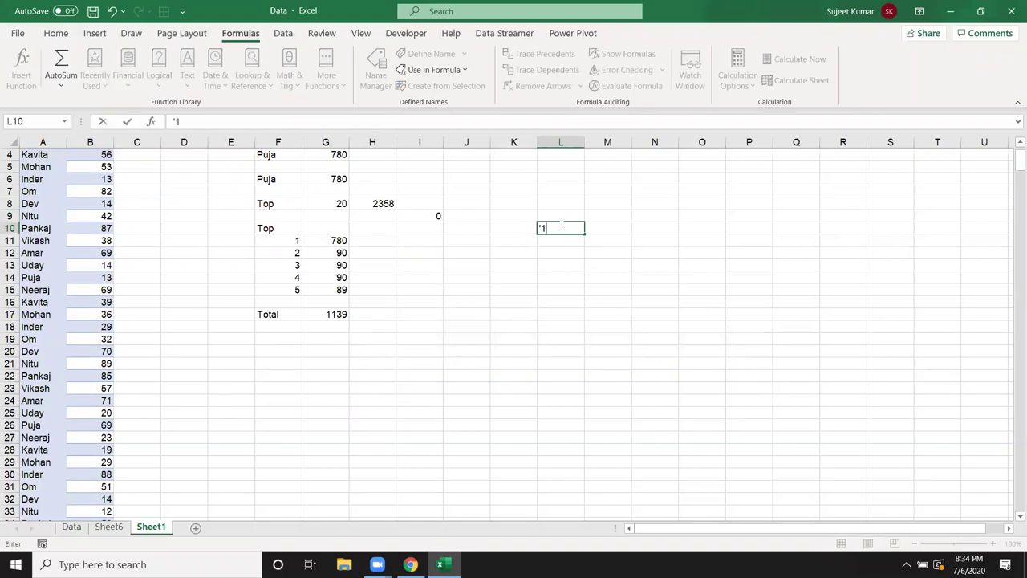
key("Tab")
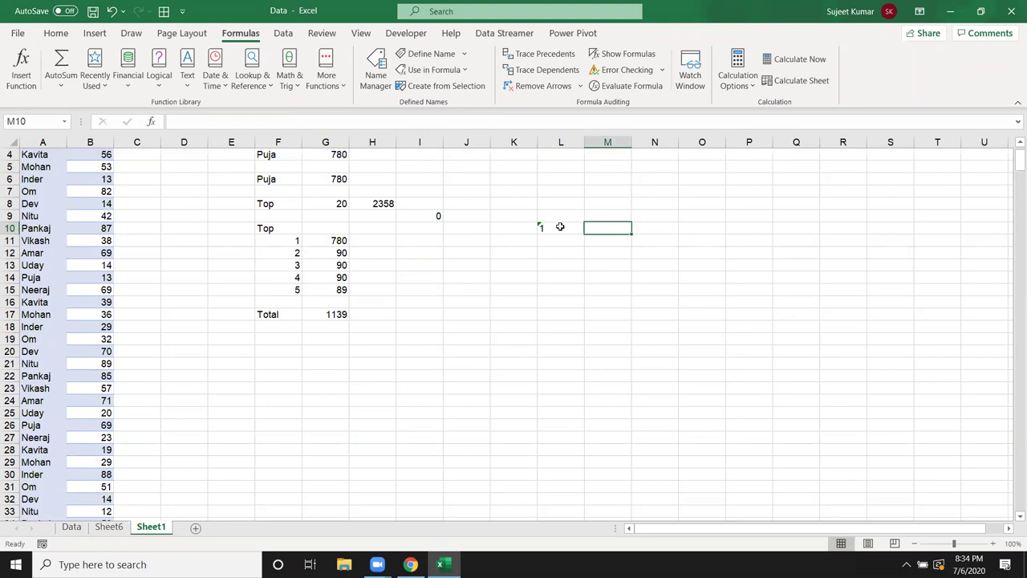
- Convert L10 to a number with =VALUE(L10) in M10 and =L10+0 in M11
type("=vl")
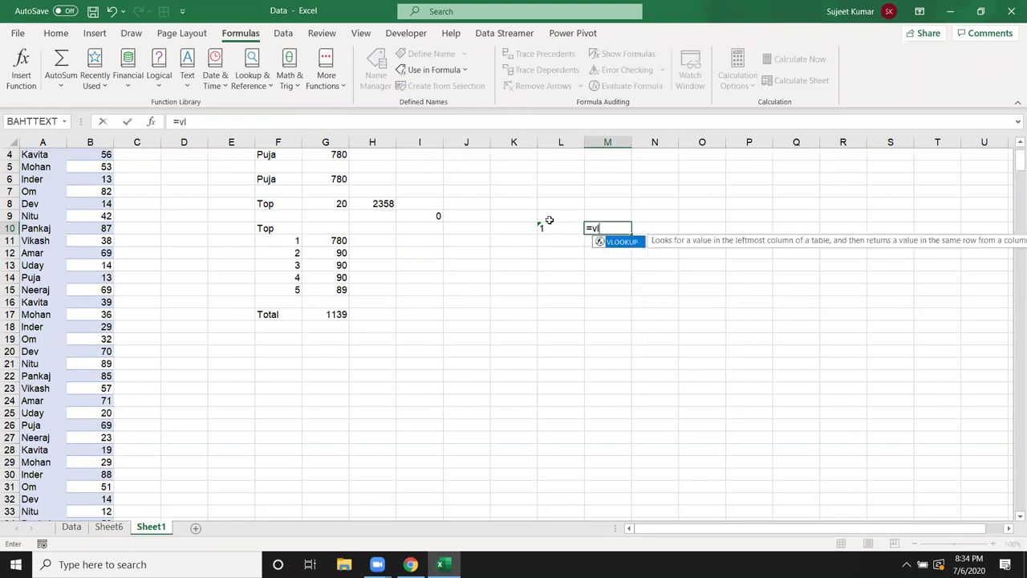
key("Tab")
left_click(548, 221)
key("Return")
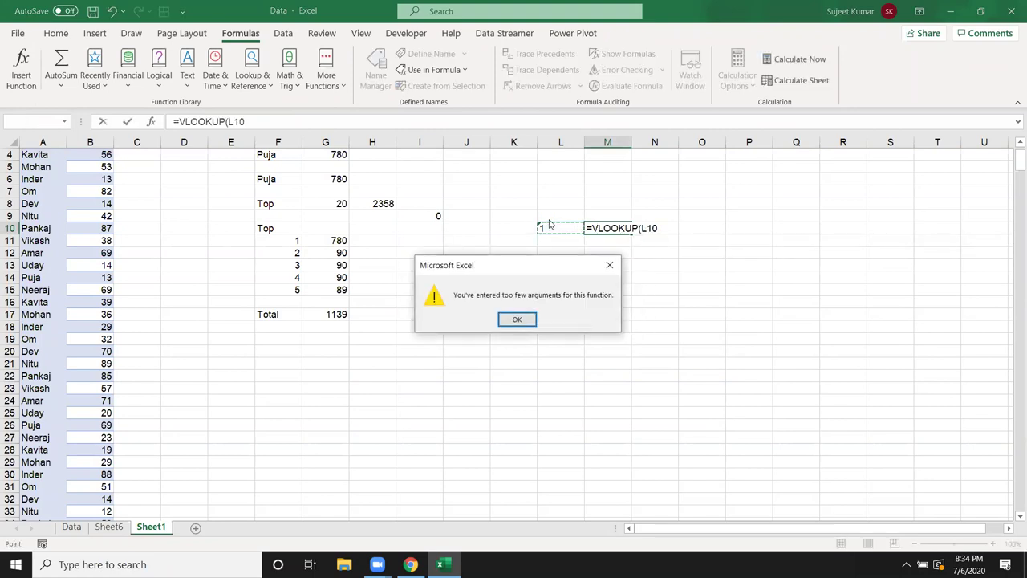
key("Return")
key("Escape")
type("=v")
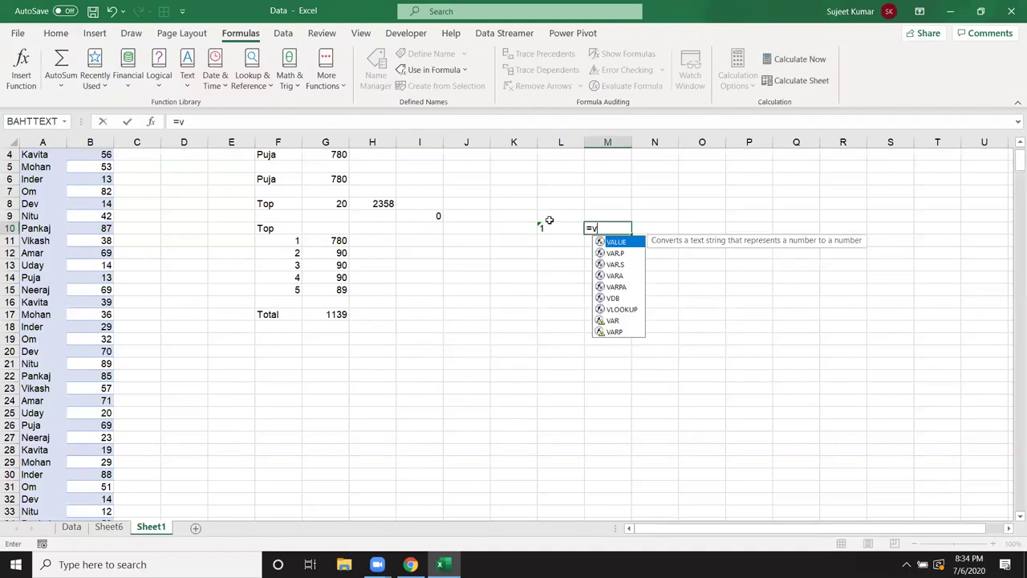
key("Tab")
left_click(549, 221)
key("Return")
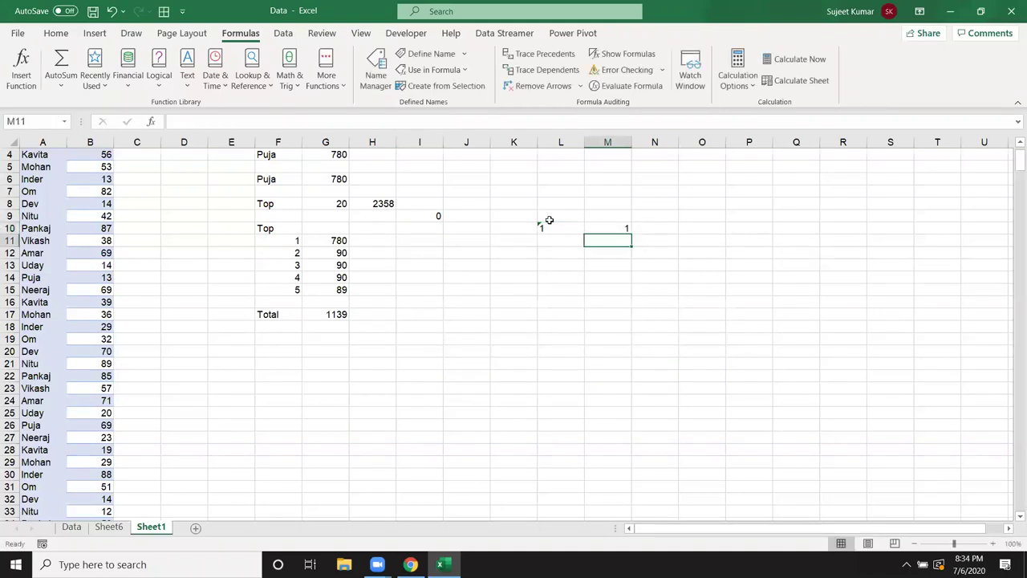
type("=L10+0")
key("Return")
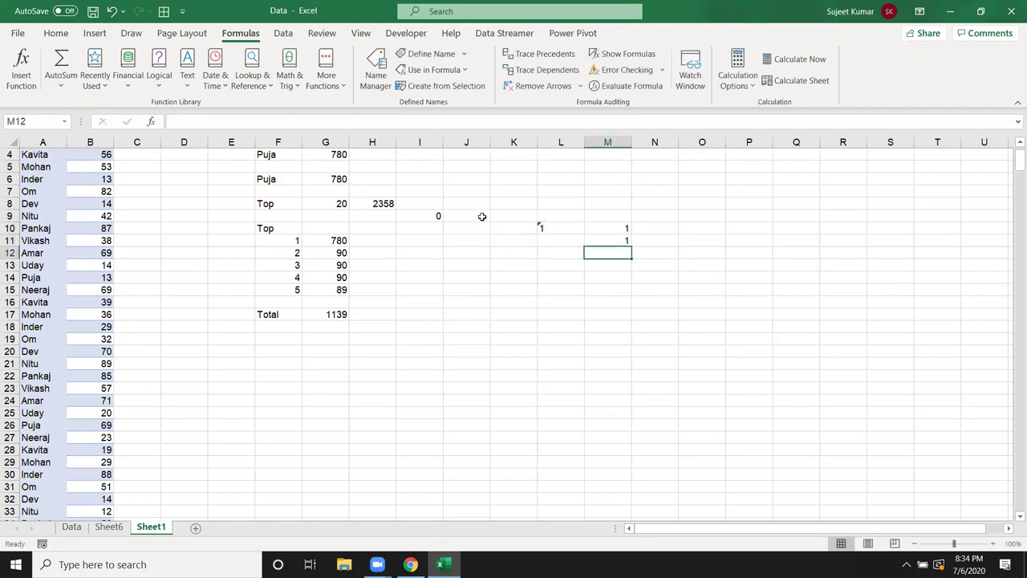
- Edit I9 to =SUM(MID(H8,{1,2,3,4},1)+0) so it totals 18
left_click(407, 217)
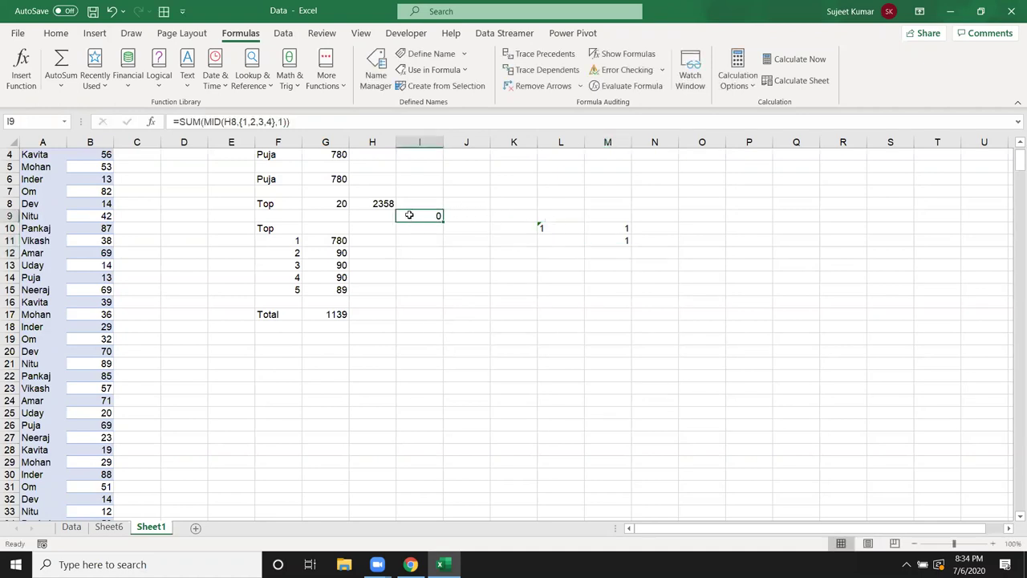
double_click(408, 216)
left_click(512, 218)
type("+0")
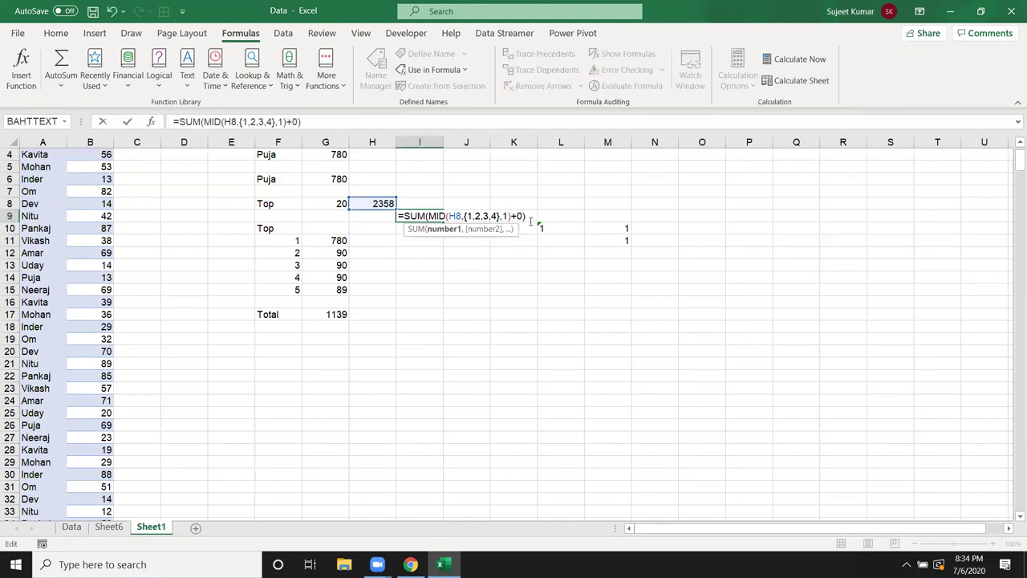
key("ctrl+Return")
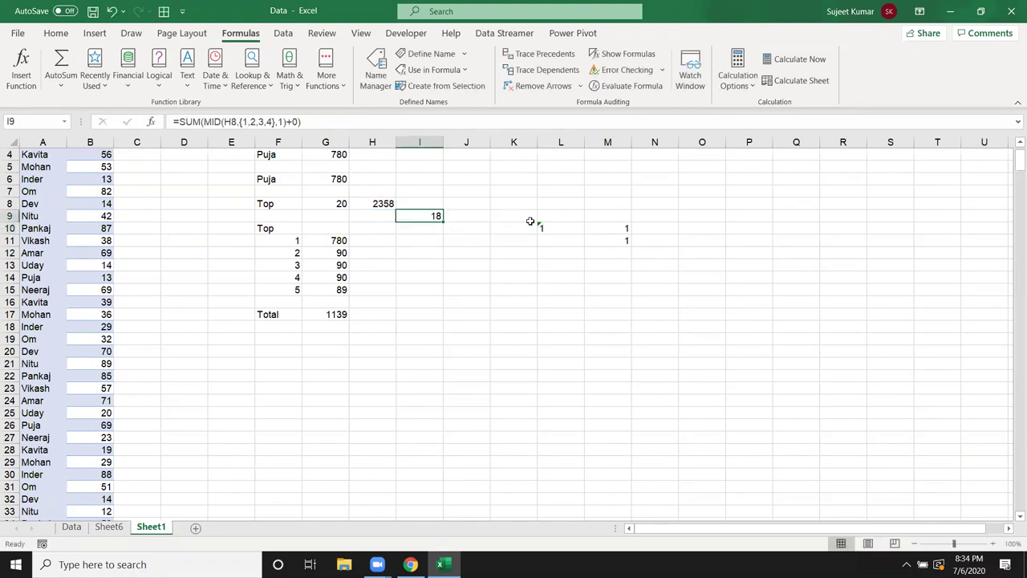
key("Up")
key("Down")
key("Down")
key("Down")
- Enter the number 124652 in I11
type("124652")
key("Return")
key("Up")
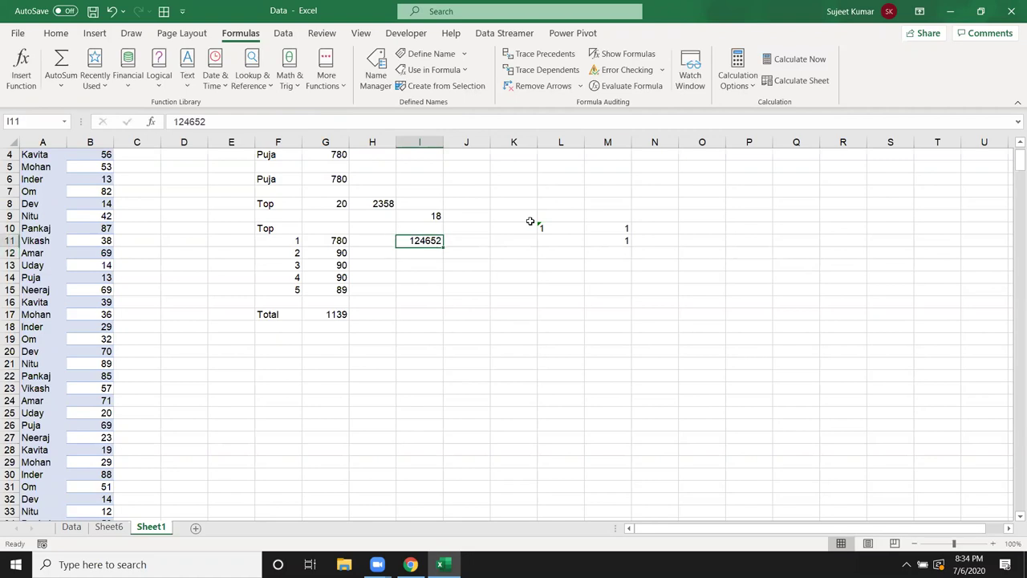
key("Right")
- Enter =SUM(MID(I11,ROW(INDIRECT("1:"&LEN(I11))),1)+0) in J11, returning 20
type("=")
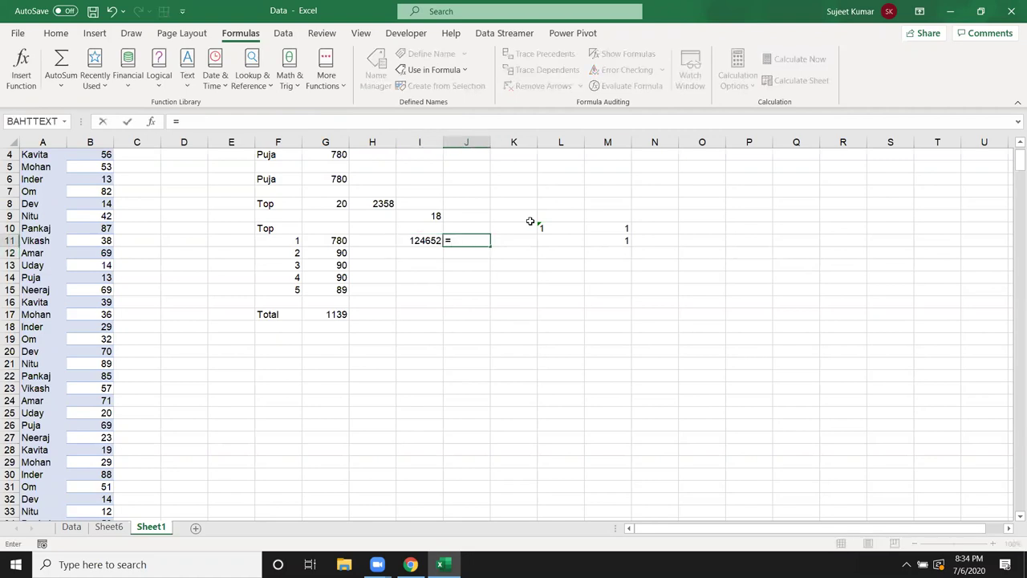
type("sum")
key("Tab")
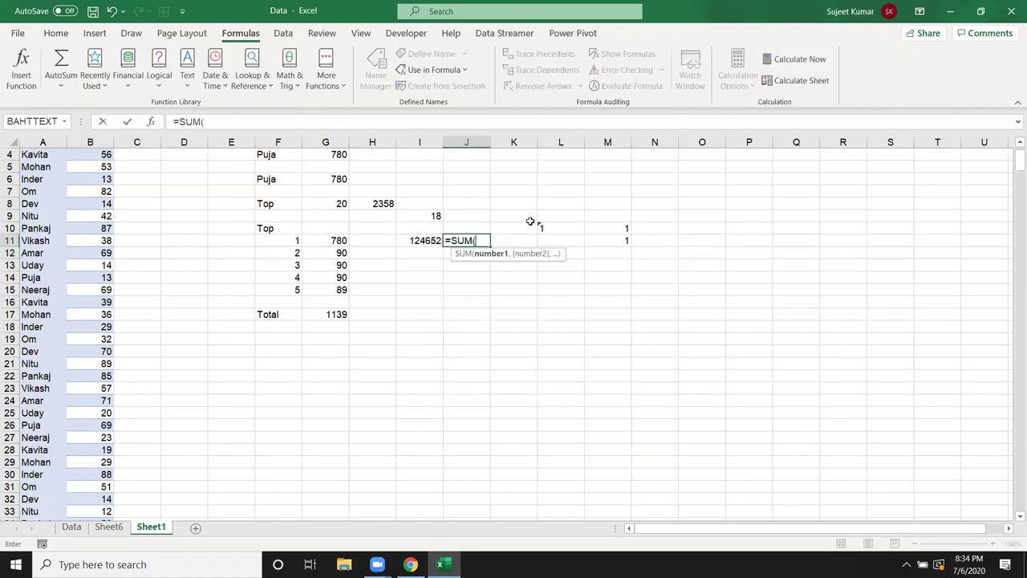
type("mid")
key("Tab")
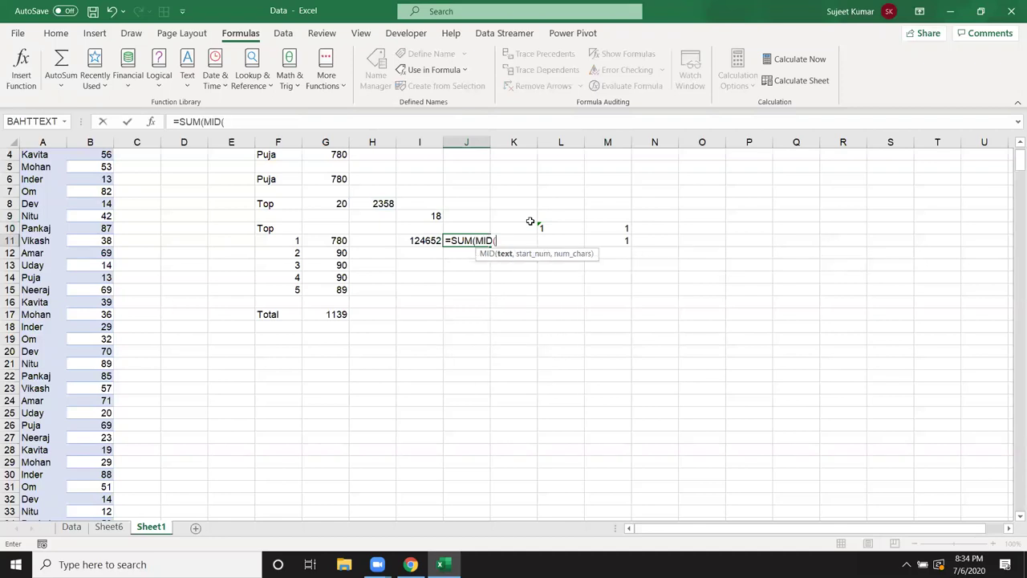
key("Left")
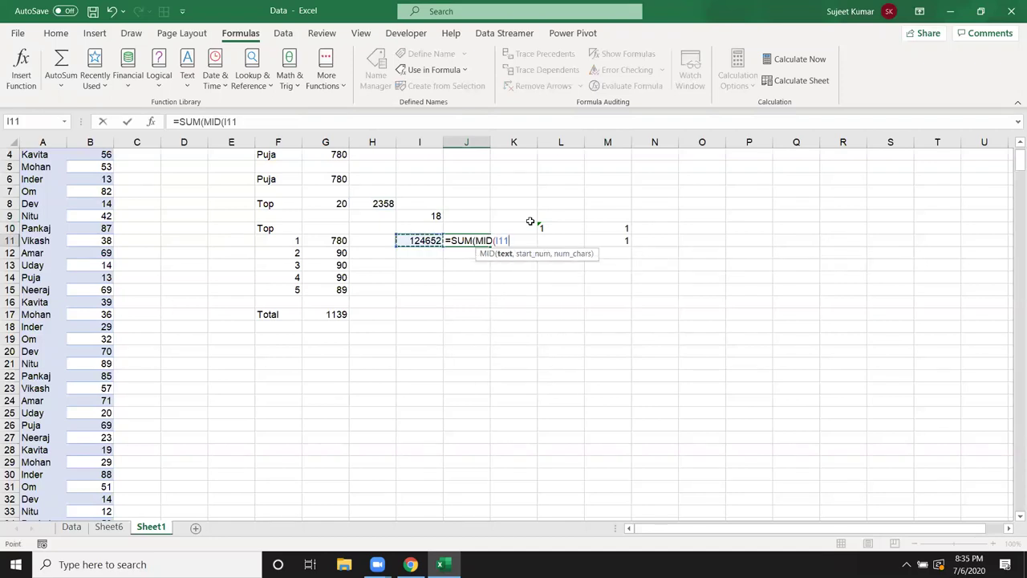
type(",roe")
key("BackSpace")
type("w")
key("Tab")
type("ind")
key("Tab")
key("BackSpace")
key("BackSpace")
key("BackSpace")
type("i")
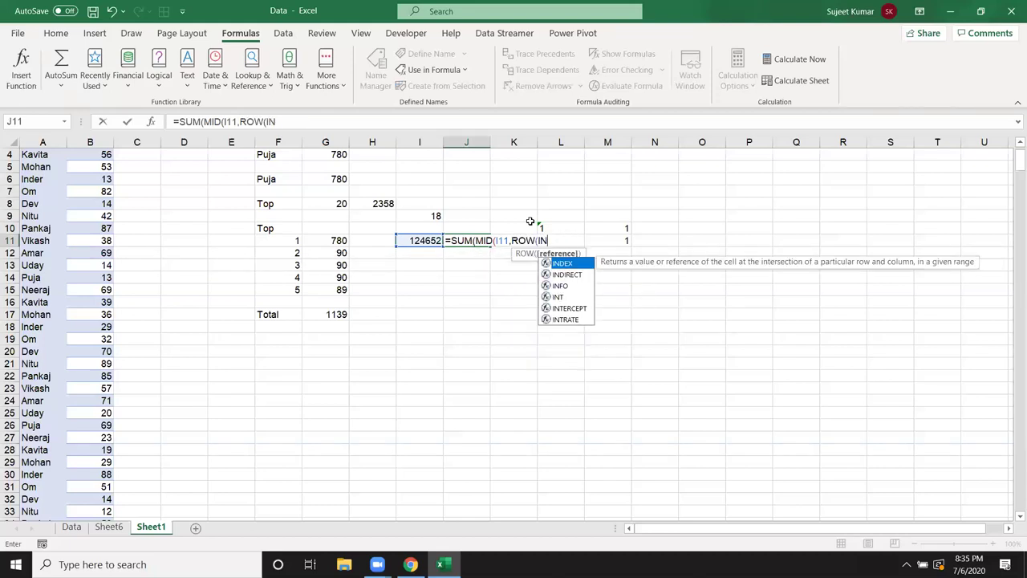
key("Tab")
type("\"1")
type("\"")
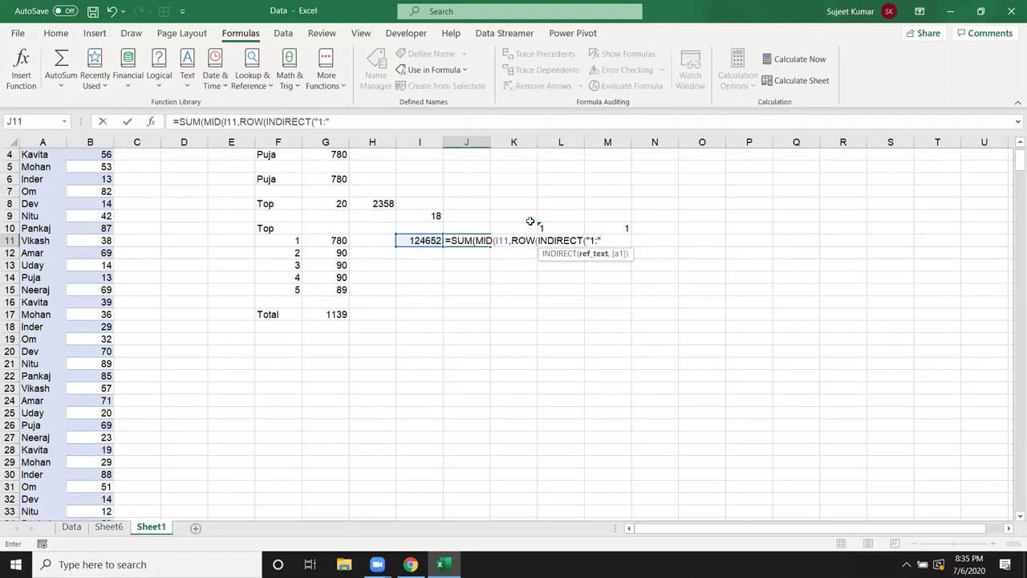
type("&")
type("len(")
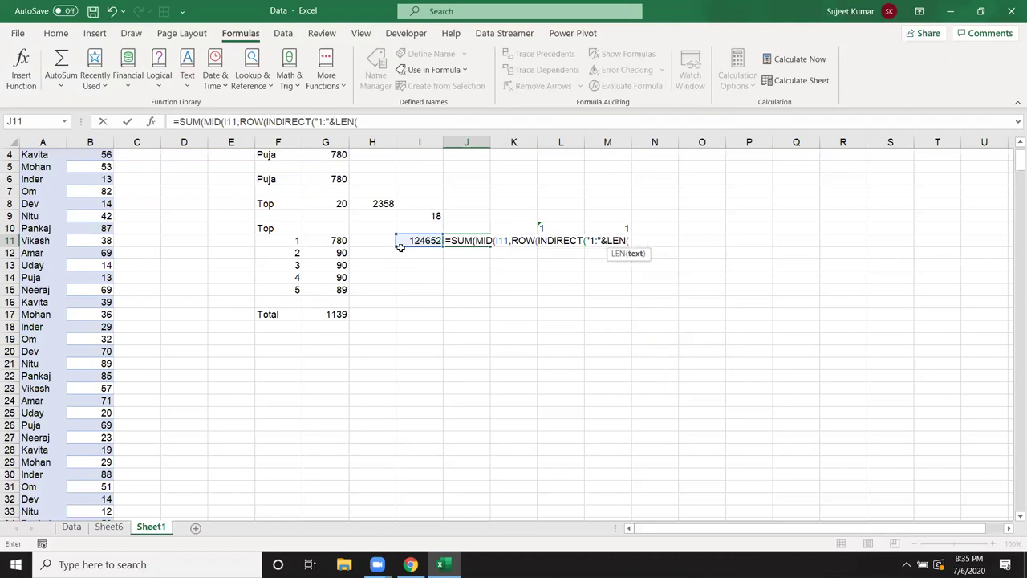
left_click(404, 243)
type("))")
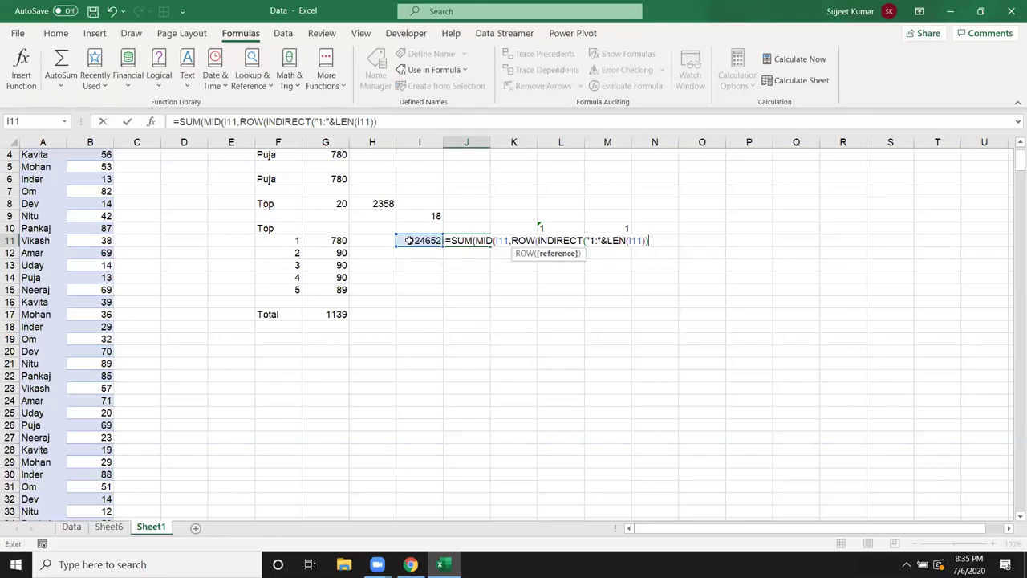
type("),1)+0")
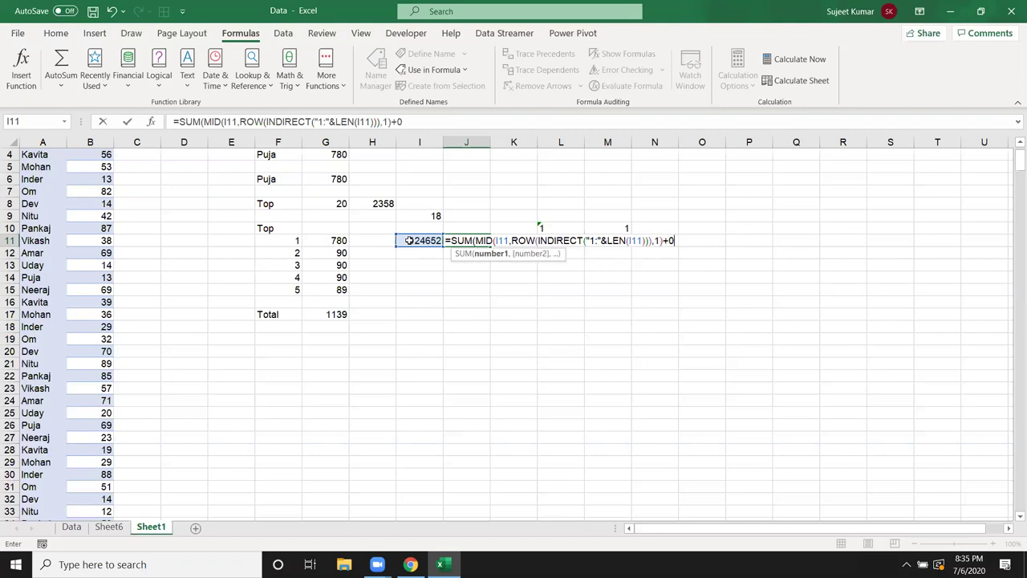
type(")")
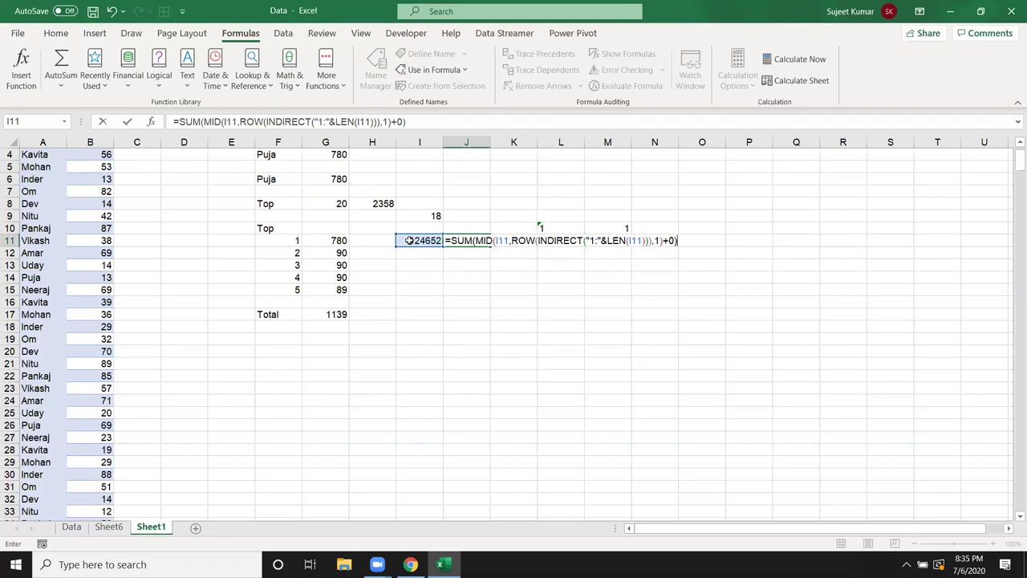
key("Return")
key("Up")
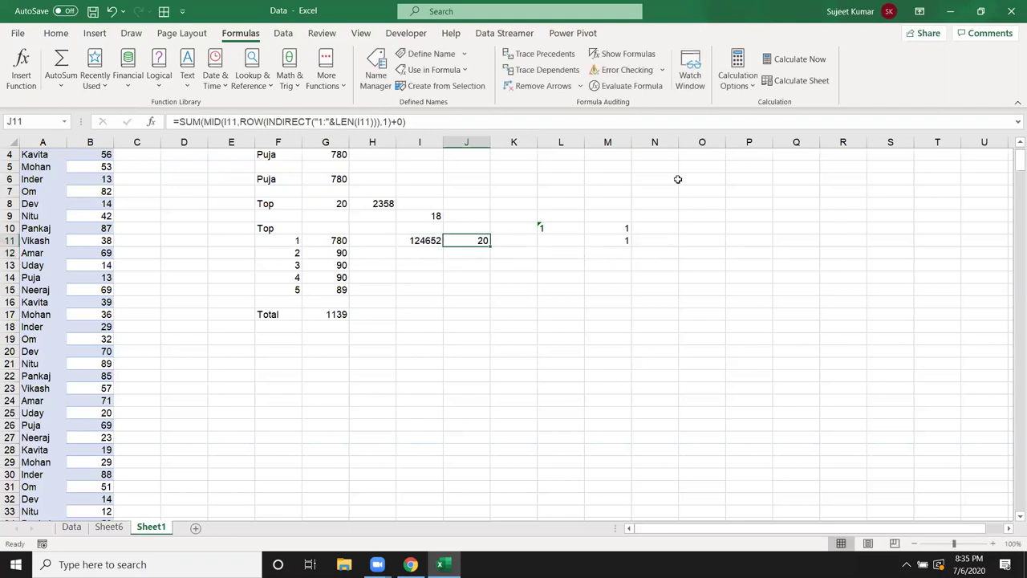
- Test J11's digit sum by entering 60, 12, then 1542 in I11, giving 12
left_click(421, 240)
type("60")
key("Return")
left_click(422, 240)
type("12")
key("Return")
left_click(423, 240)
type("1542")
key("Return")
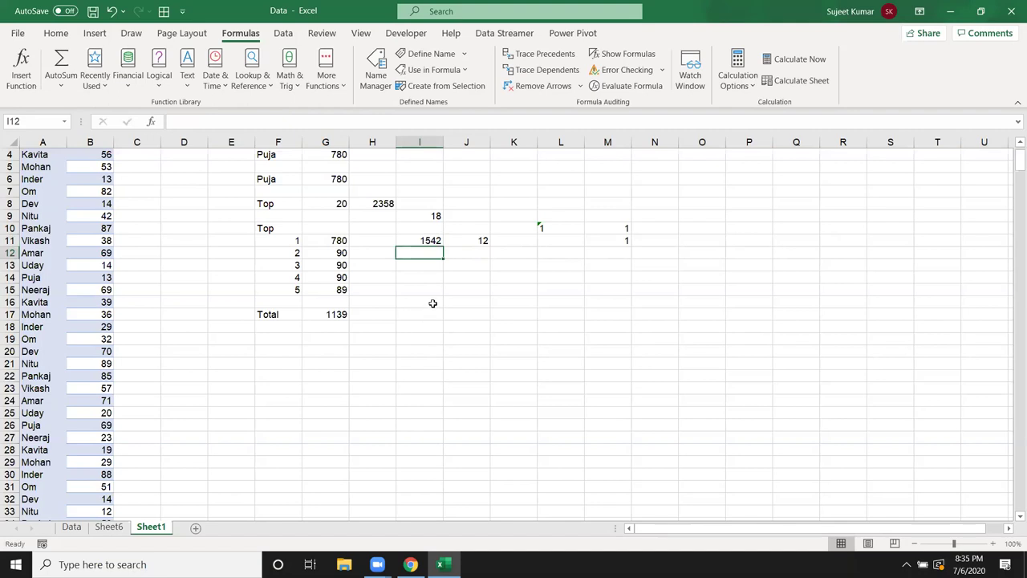
left_click(429, 240)
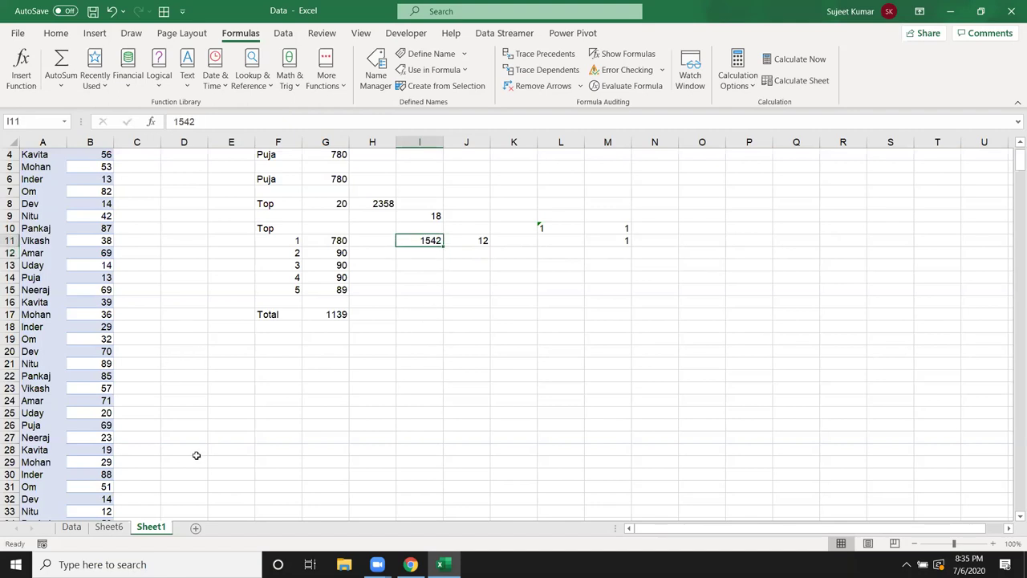
scroll(175, 436, "up", 1)
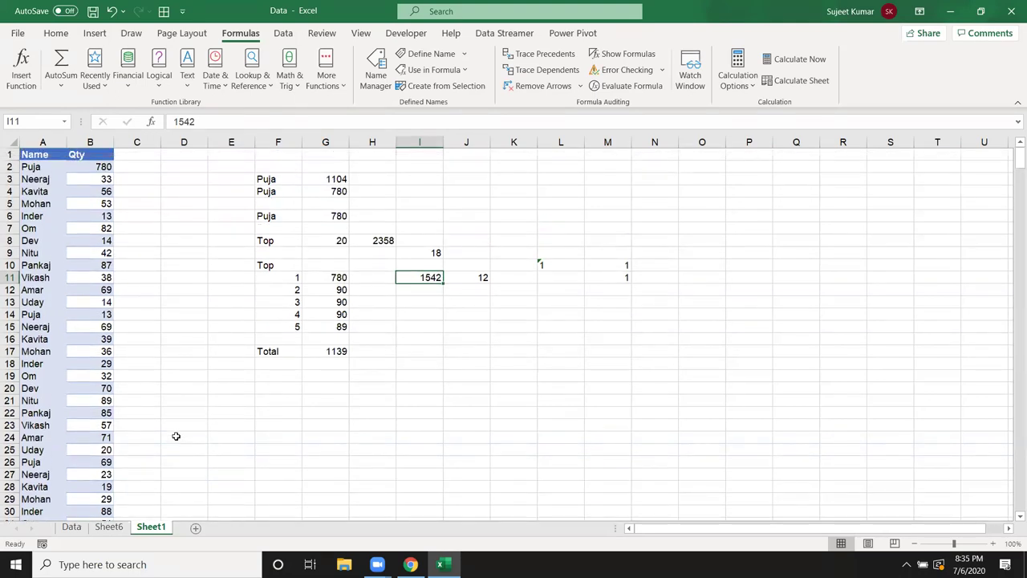
left_click(269, 388)
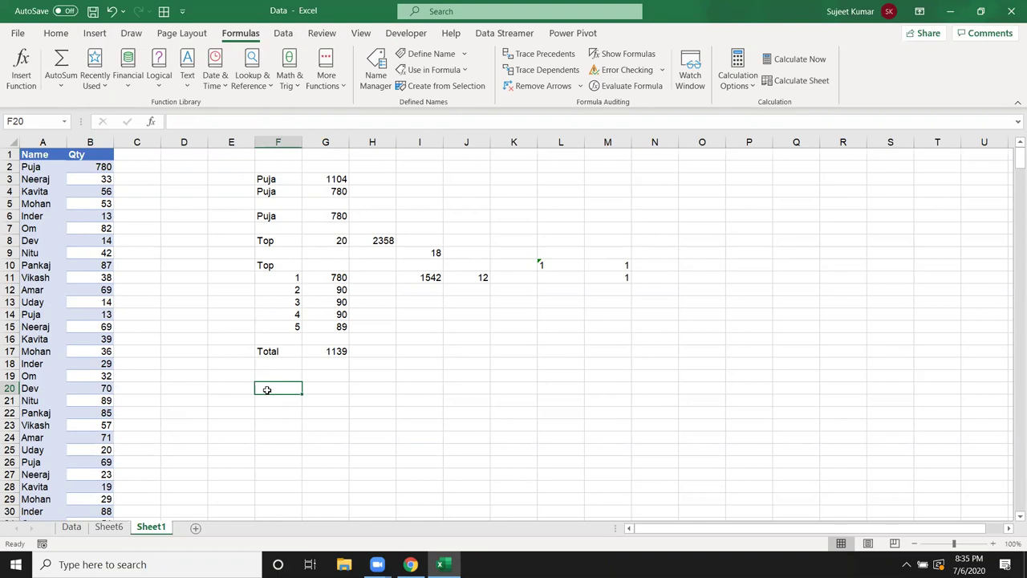
type("Puja")
key("Tab")
type("=")
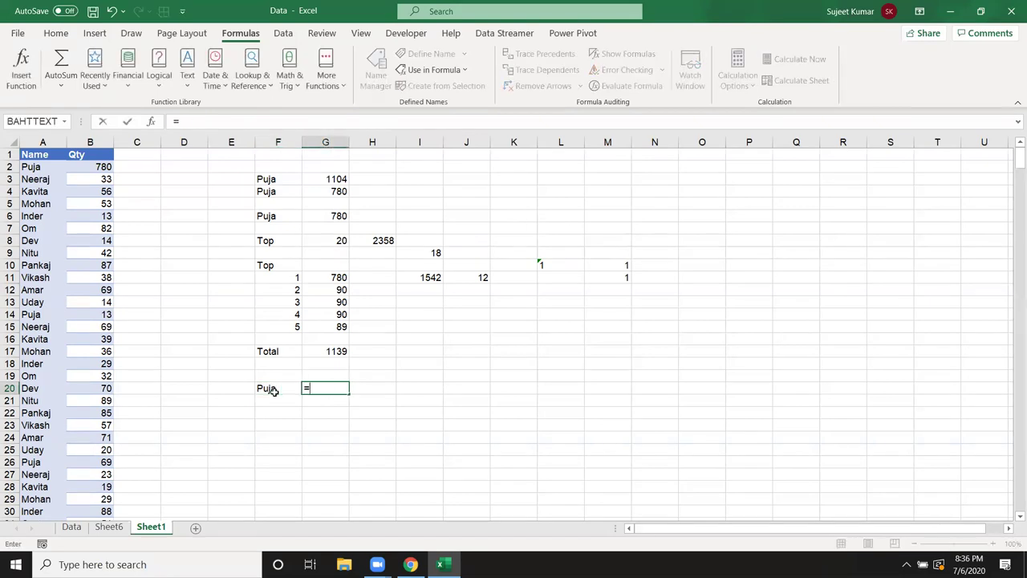
type("vl")
key("Tab")
left_click(273, 389)
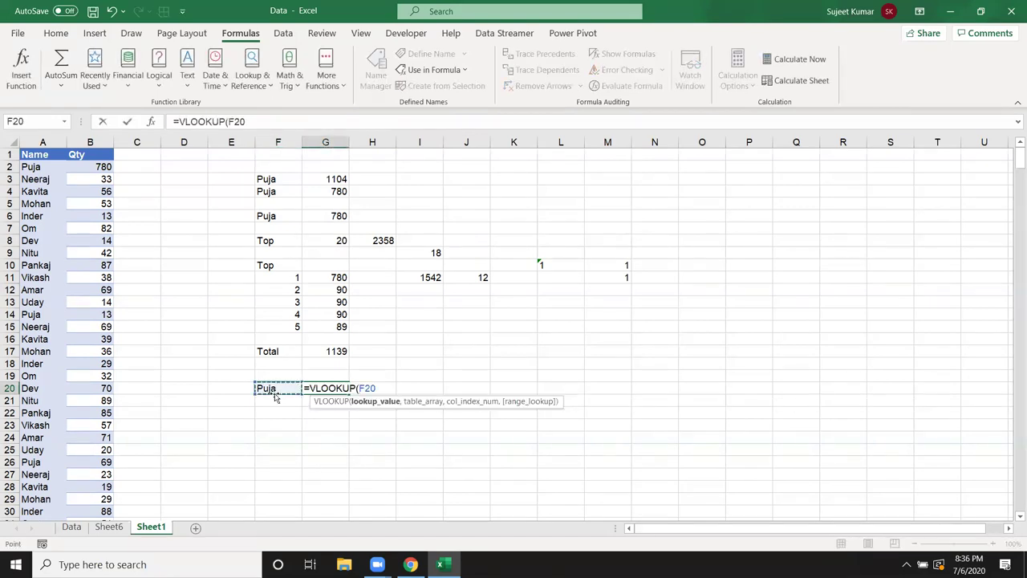
type(",")
left_click_drag(42, 142, 90, 142)
type(",2,0")
key("Return")
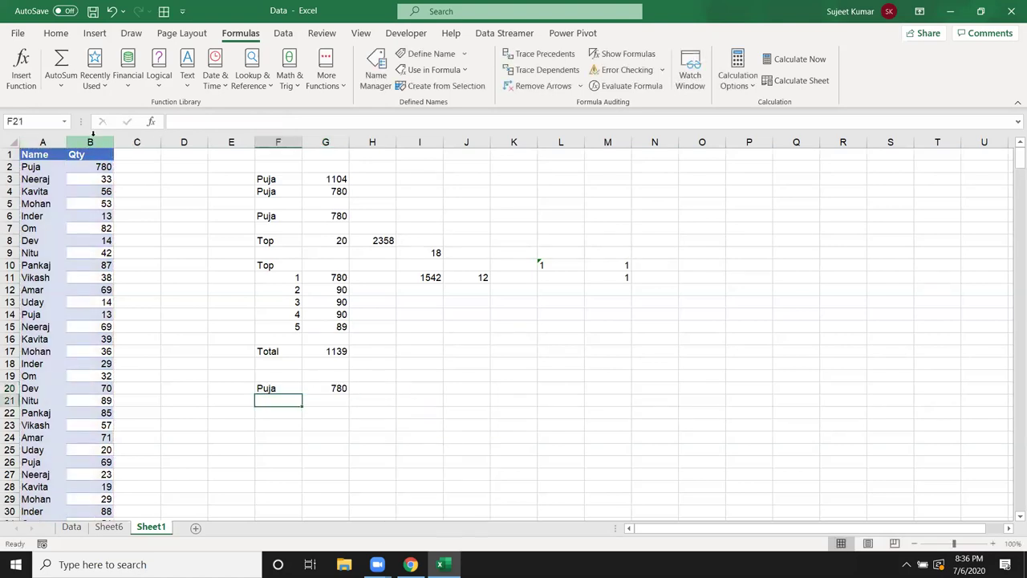
left_click(50, 278)
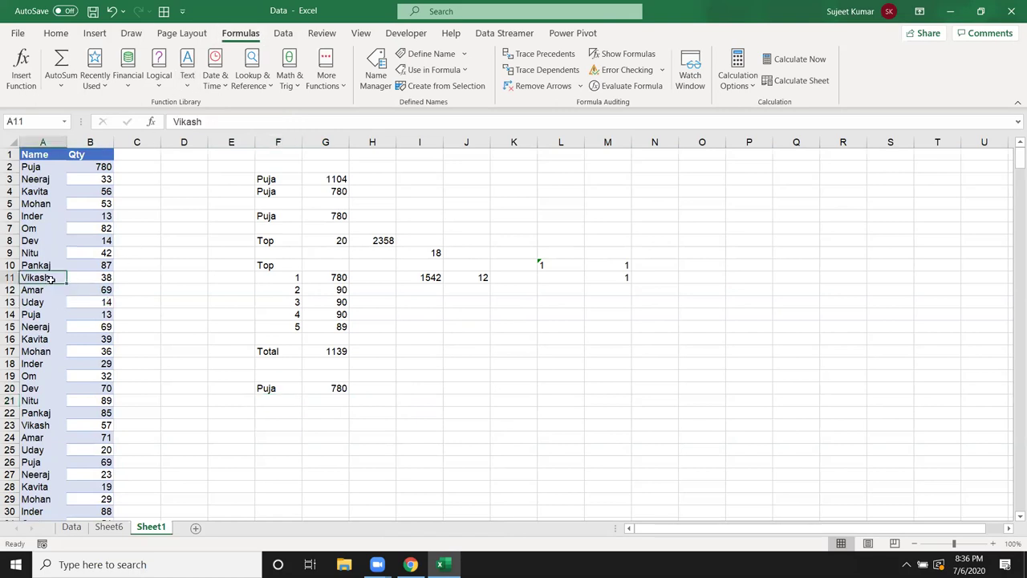
key("ctrl+Down")
key("Up")
key("Up")
key("Up")
key("Up")
key("Up")
key("Up")
key("shift+Right")
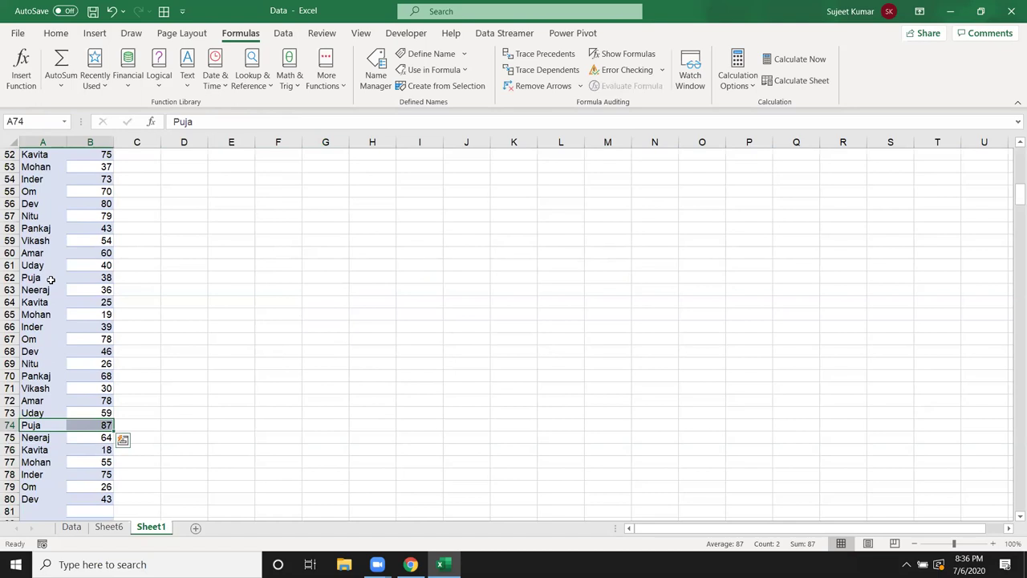
key("Right")
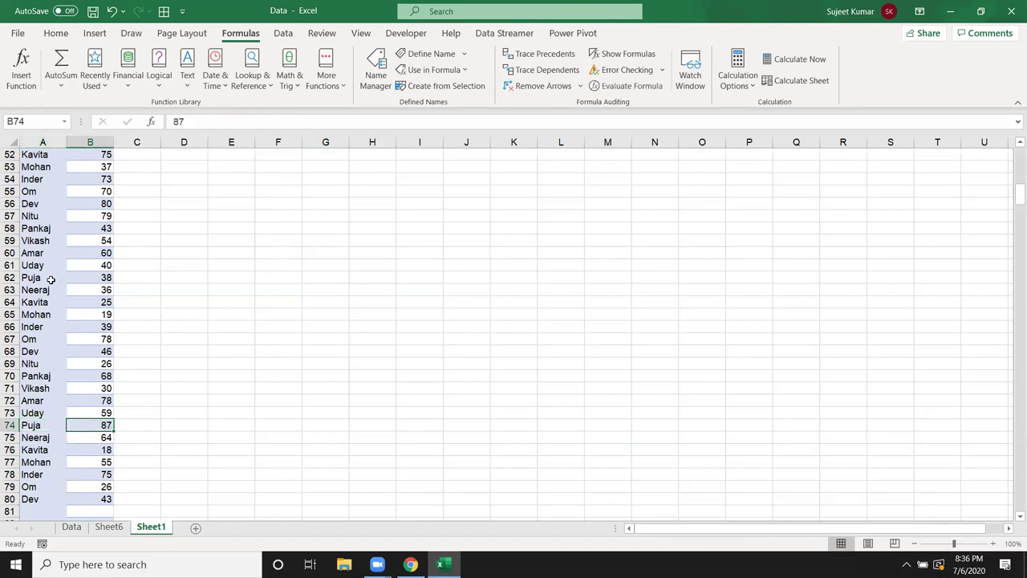
key("Right")
key("Right")
key("Right")
key("Right")
key("Right")
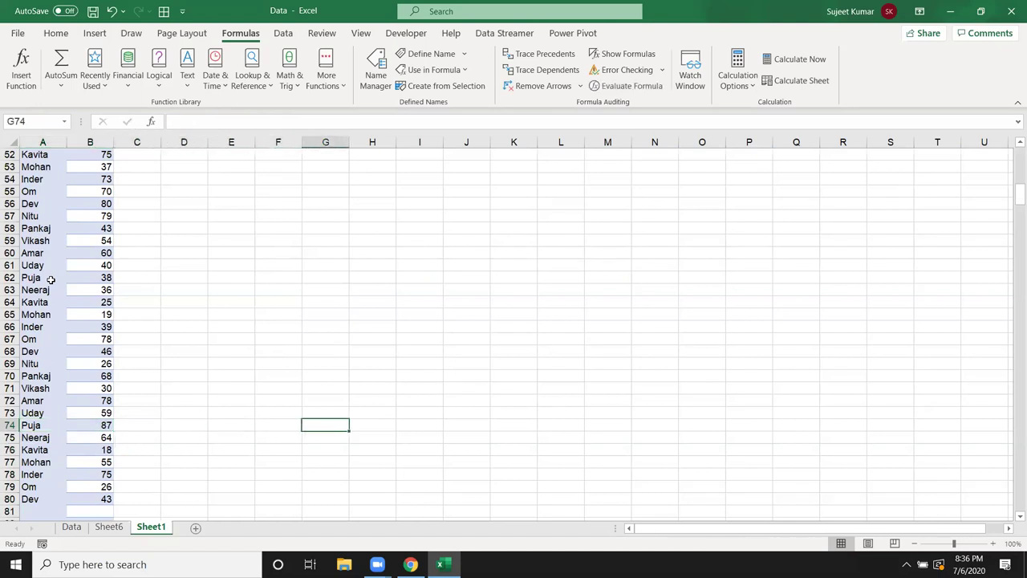
key("ctrl+Up")
key("Up")
key("Up")
key("Up")
key("Up")
key("Up")
key("Up")
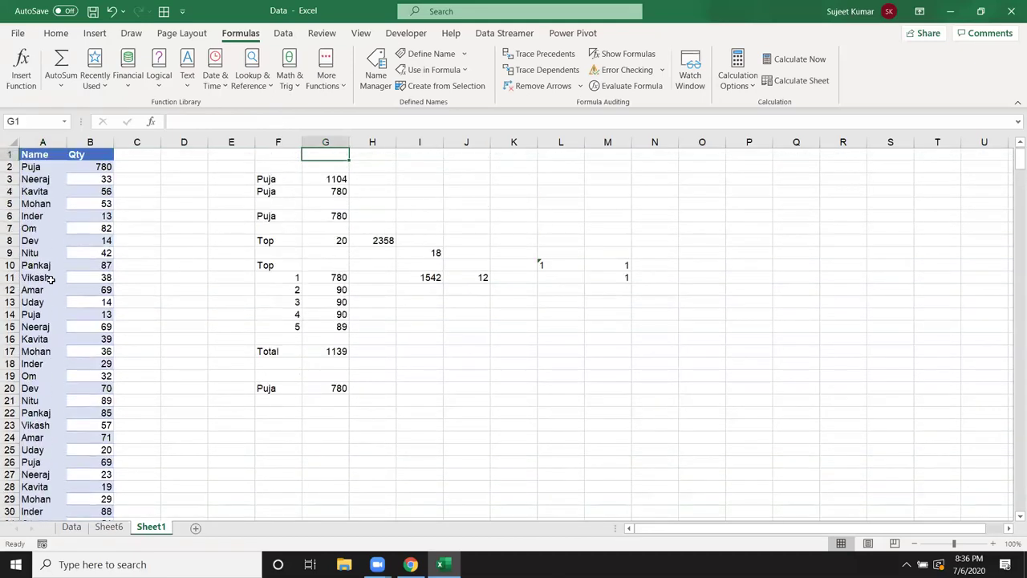
- Review the MAXIFS formula in G4 and the MAX(IF) formula in G6, then start =MAX in F22
left_click(312, 193)
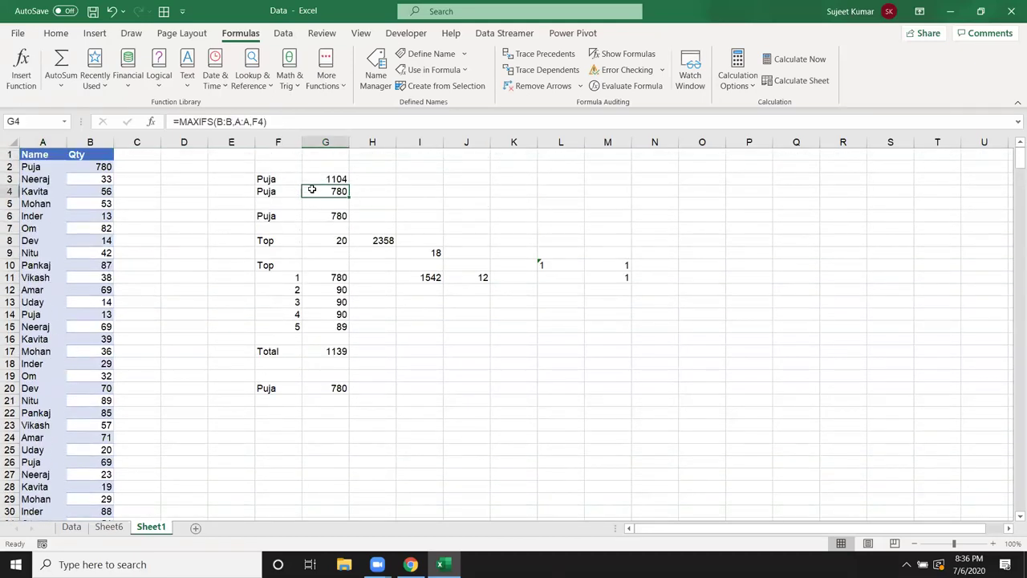
left_click(319, 216)
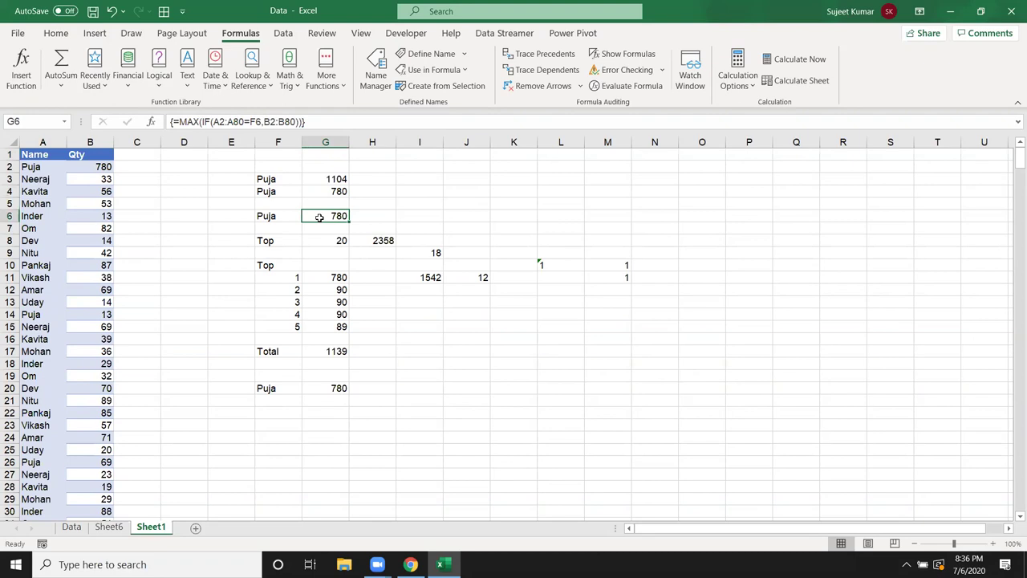
left_click(286, 401)
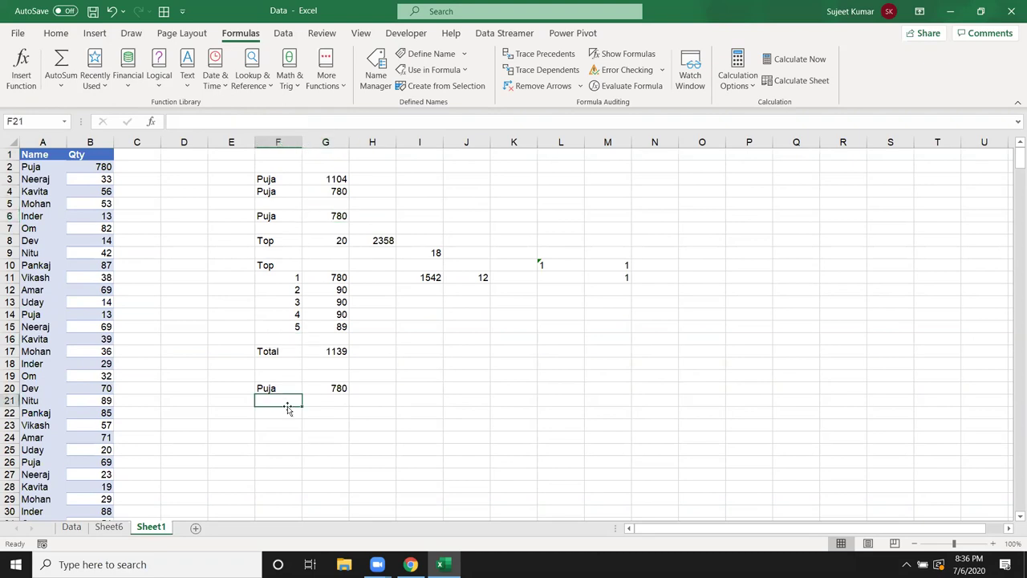
left_click(286, 410)
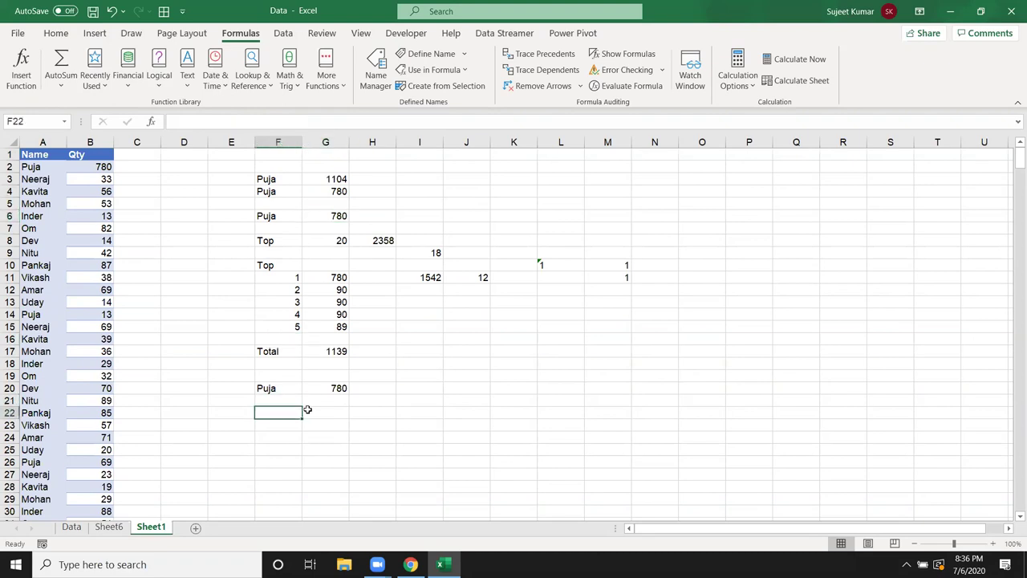
type("=")
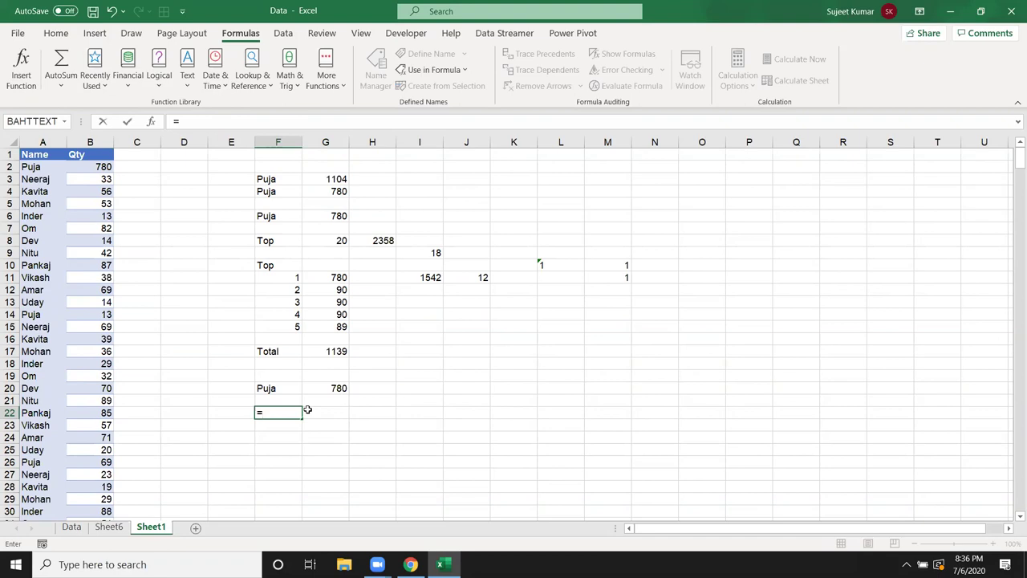
type("max")
- Build the MAX(IF) condition in F22 comparing names A2:A80 against Puja in F20
key("Tab")
type("if")
key("Tab")
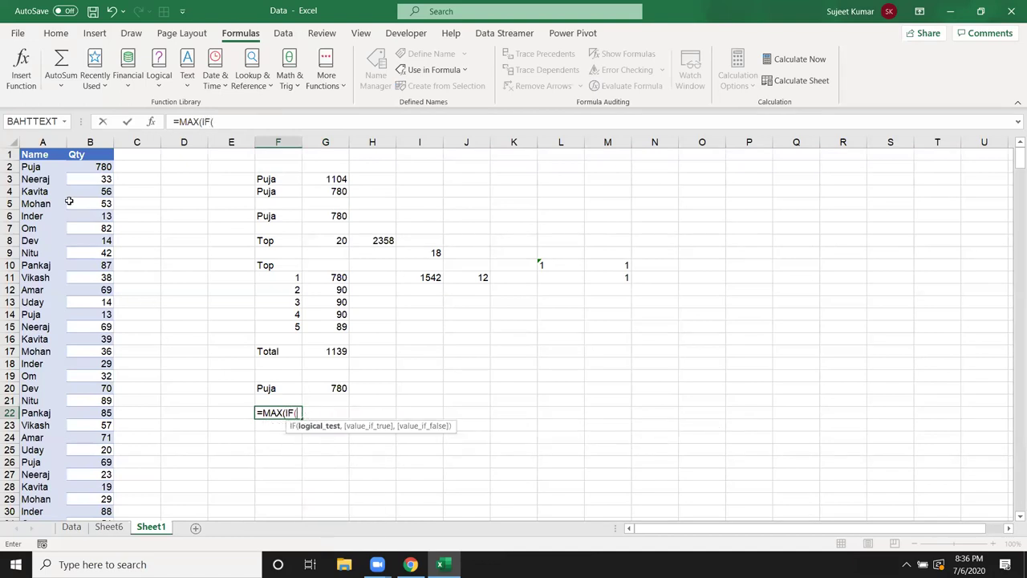
left_click(32, 167)
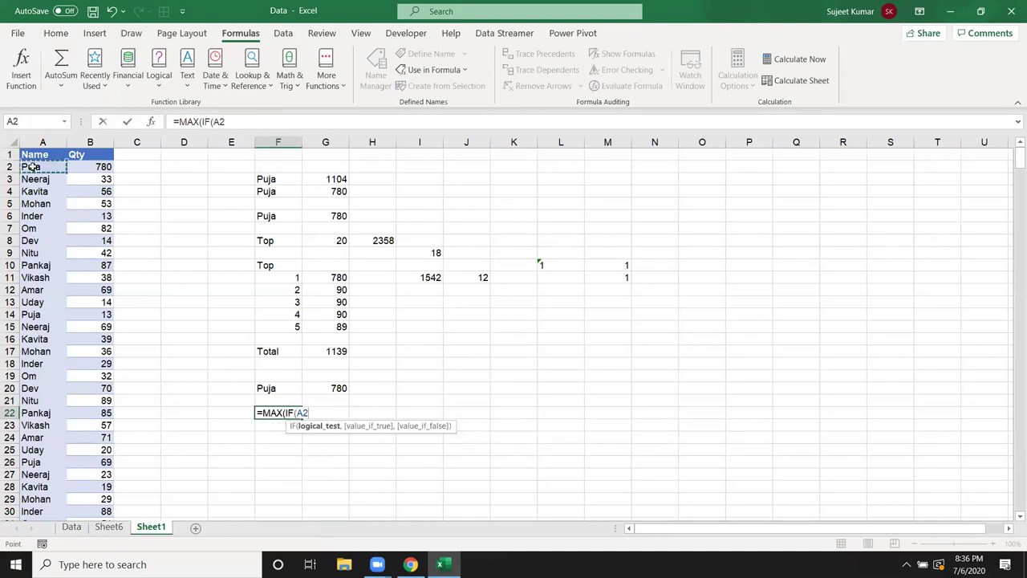
left_click_drag(32, 167, 68, 525)
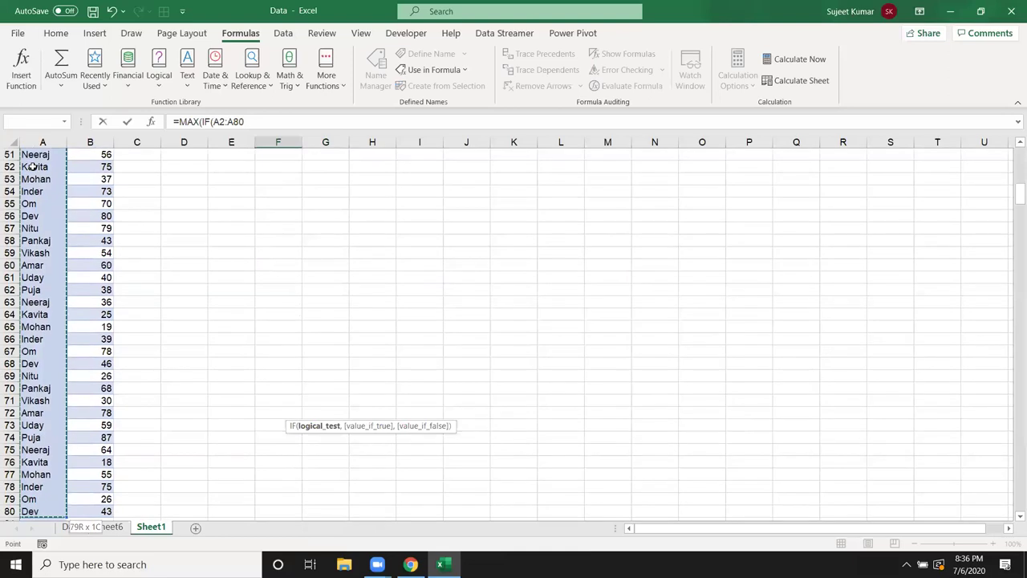
type("=")
key("Up")
key("Up")
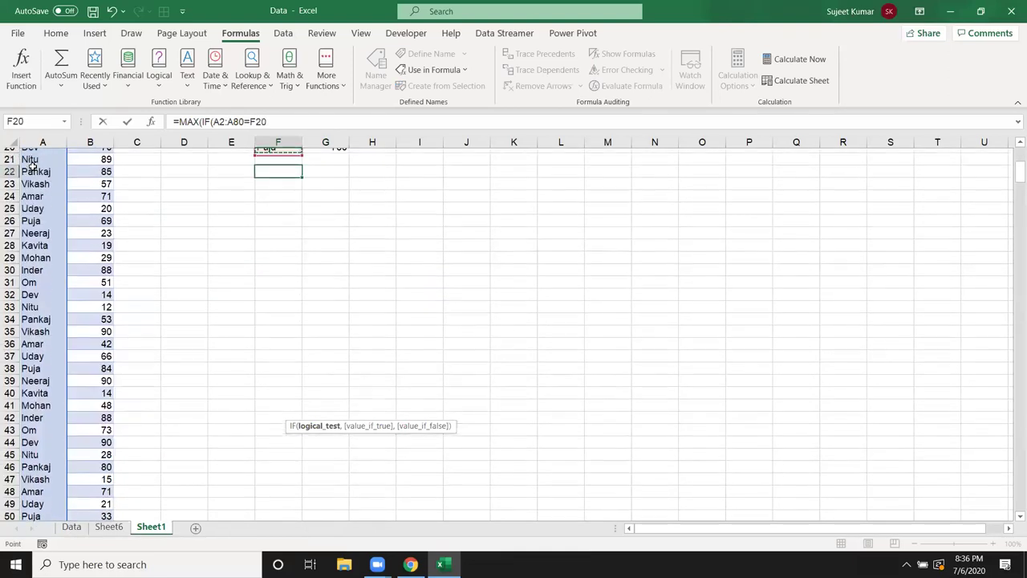
- Add ROW(A2:A80) as the IF result and commit as an array formula returning 74
type(",row")
key("Tab")
left_click(42, 191)
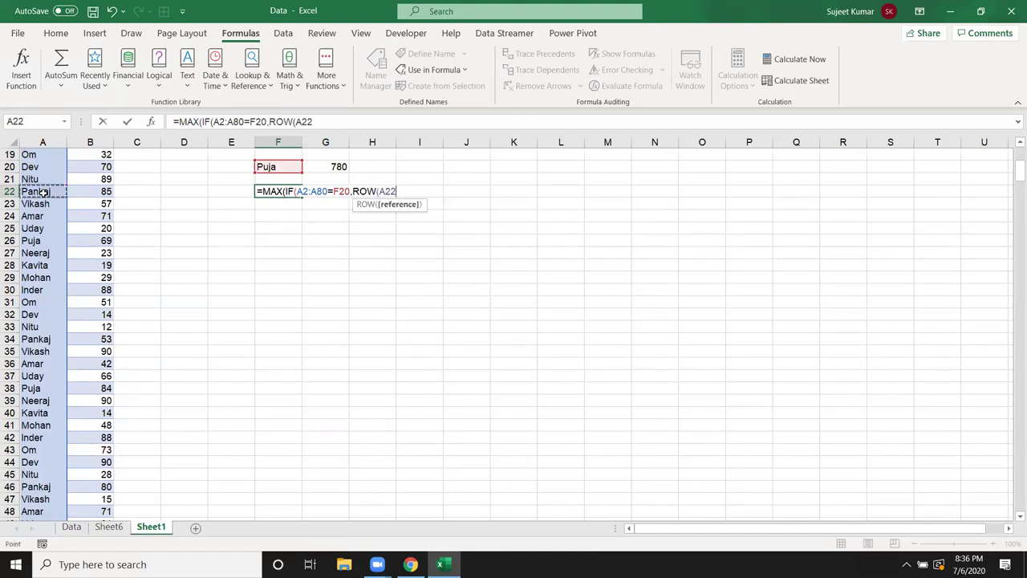
key("ctrl+Up")
key("Down")
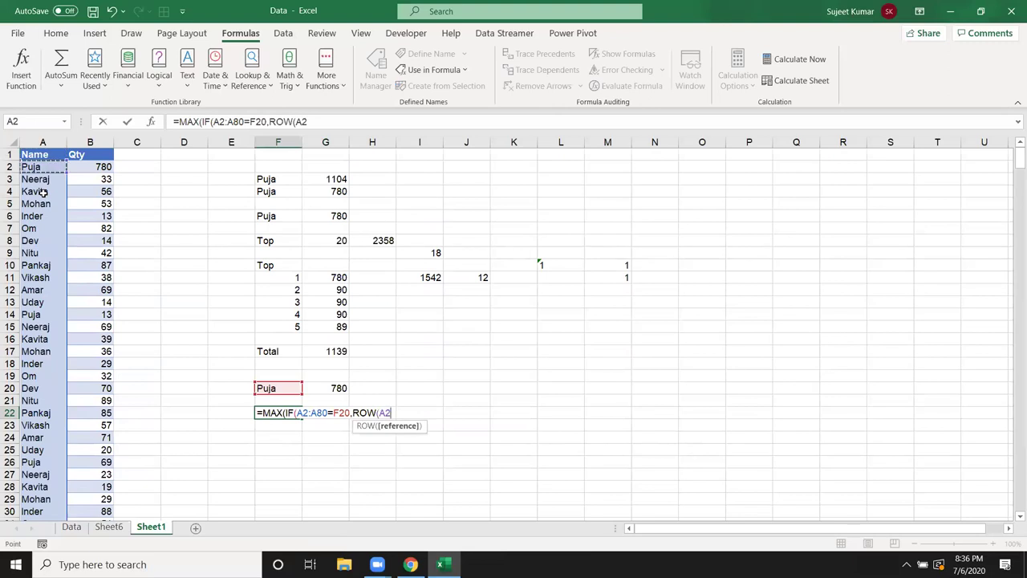
key("ctrl+shift+Down")
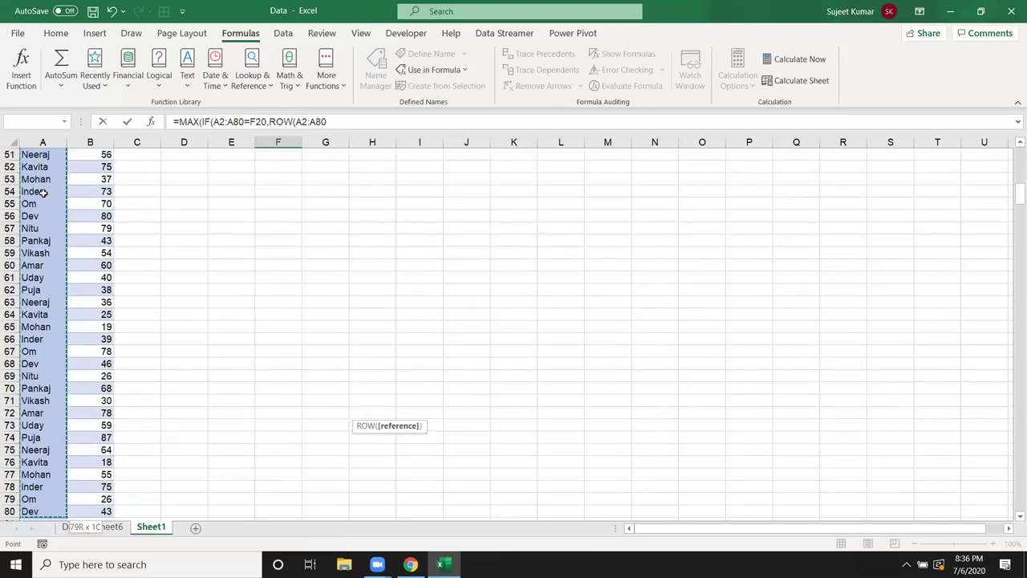
type(")")
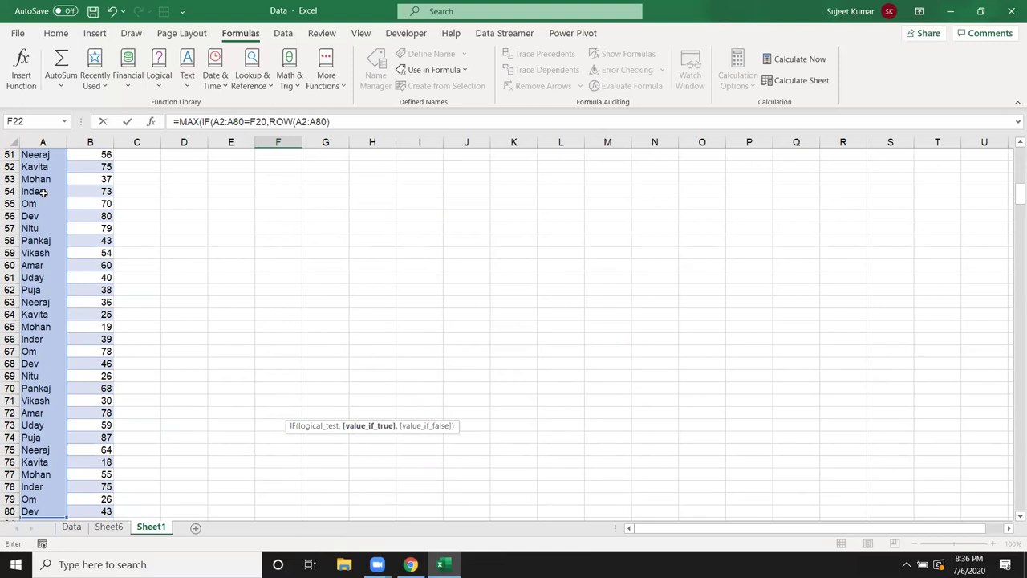
type(")")
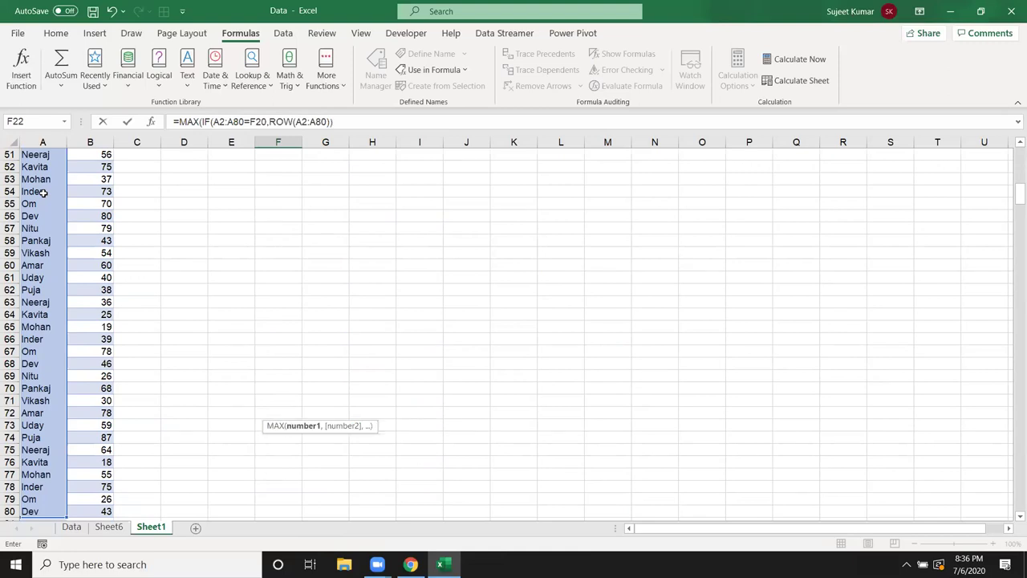
key("ctrl+shift+Return")
key("Return")
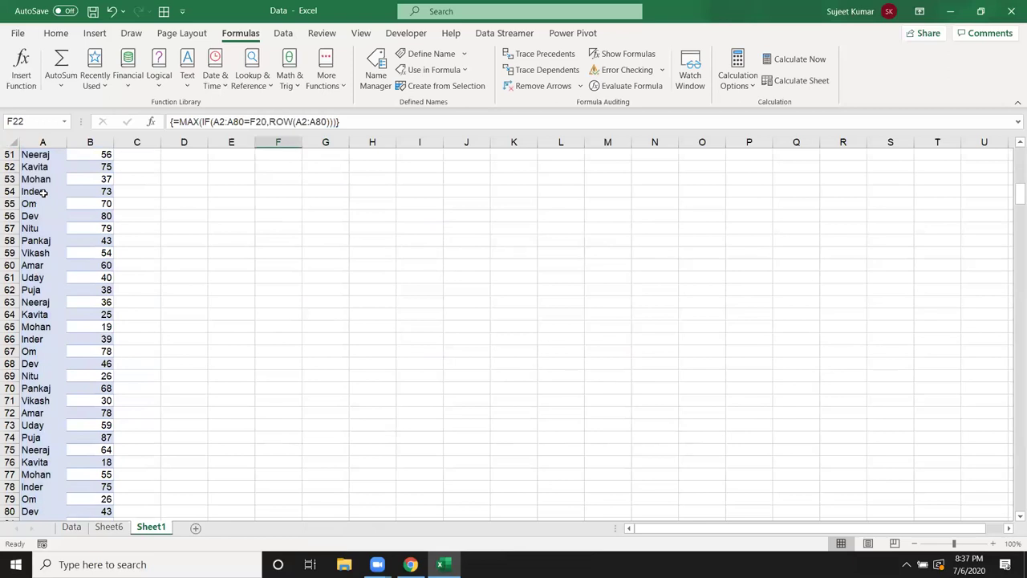
- Verify that row 74 holds Puja's last entry in the name list
scroll(44, 193, "up", 11)
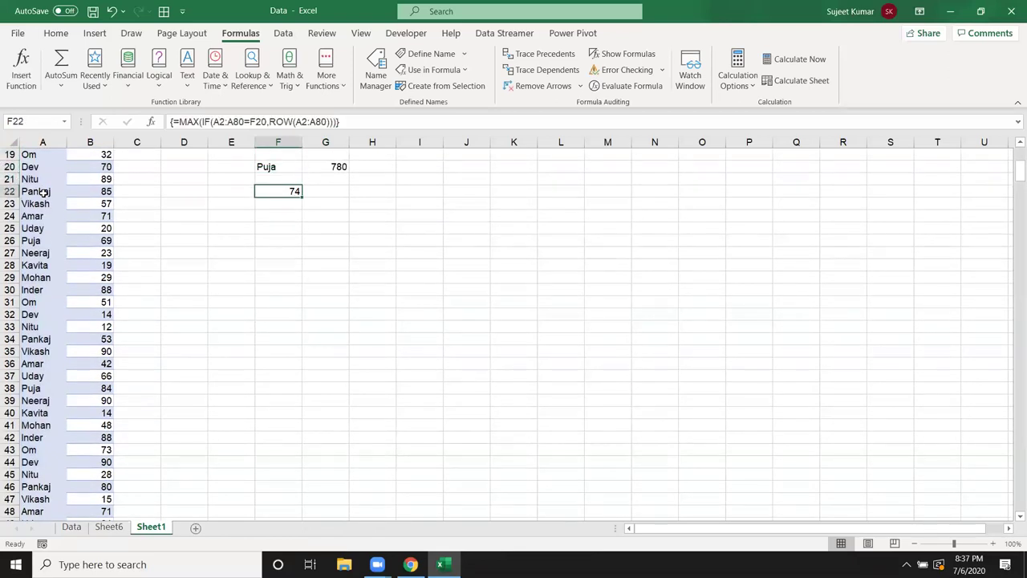
key("Left")
key("Left")
key("Left")
key("Left")
key("Left")
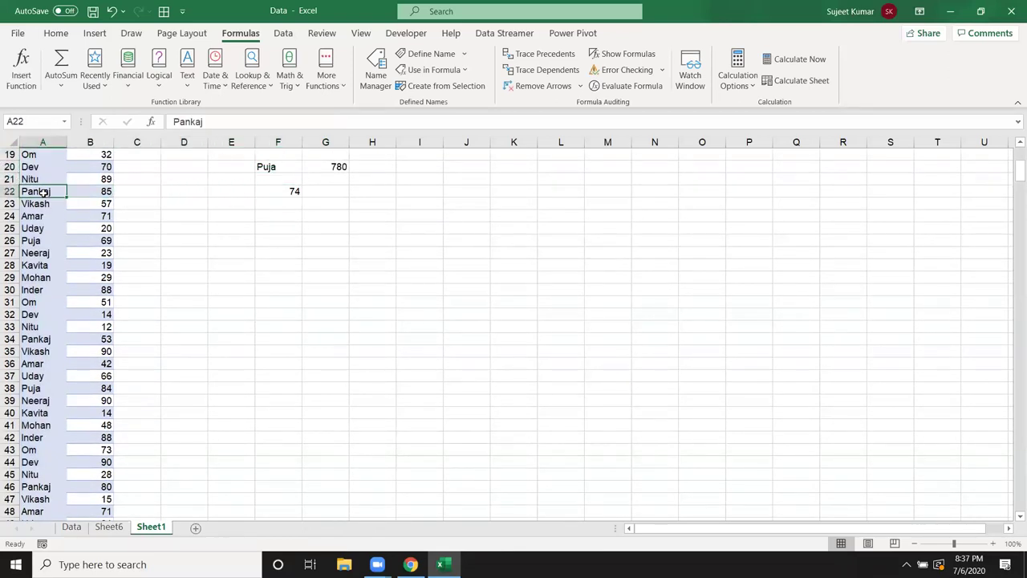
key("ctrl+Down")
key("Up")
key("Up")
key("Up")
key("Up")
key("Up")
key("Up")
key("shift+Right")
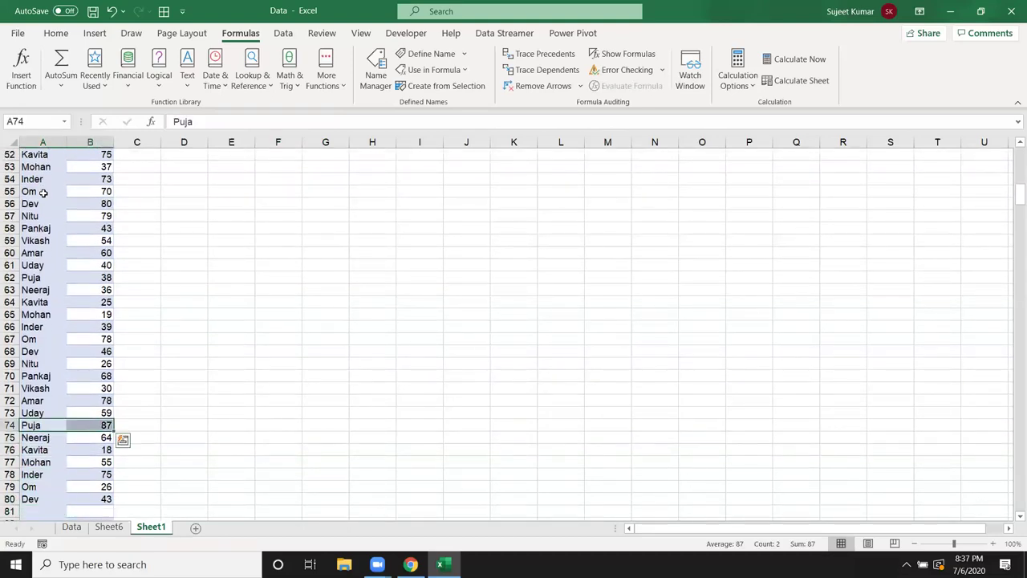
key("Right")
key("Right")
key("Right")
key("Right")
key("Right")
key("ctrl+Up")
key("ctrl+Up")
key("ctrl+Up")
key("Down")
key("Down")
key("Down")
key("Down")
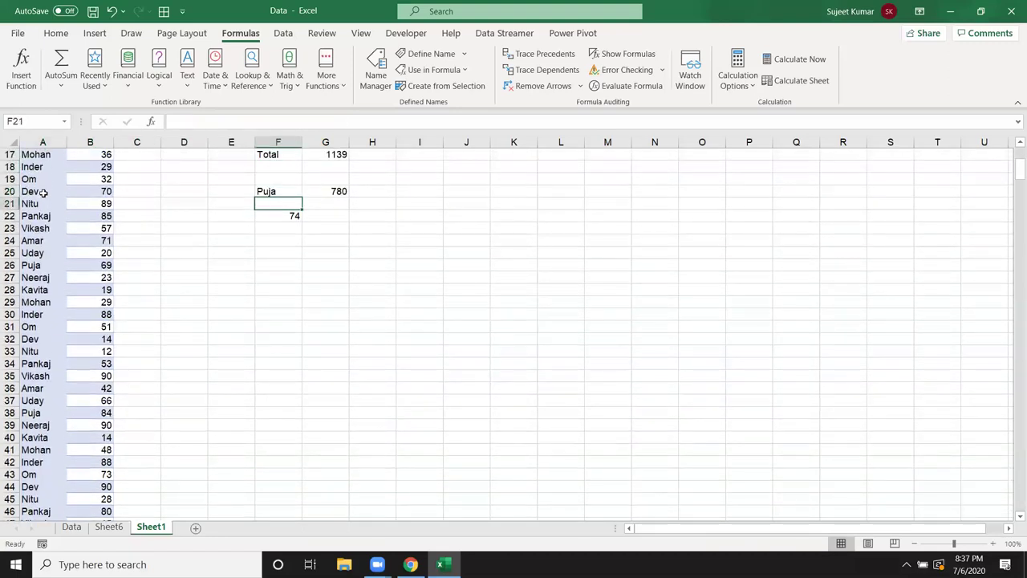
key("Down")
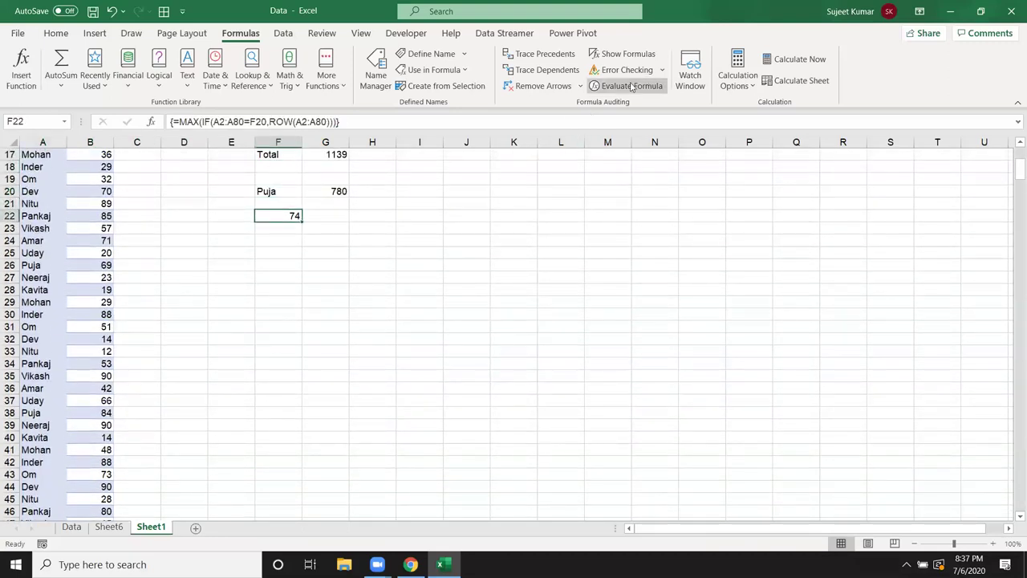
left_click(631, 88)
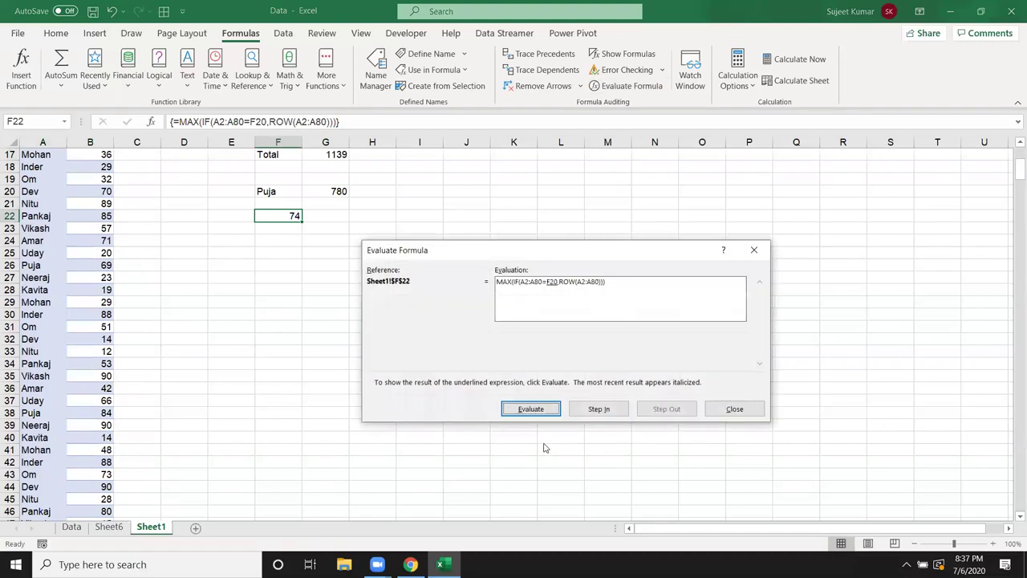
left_click(525, 414)
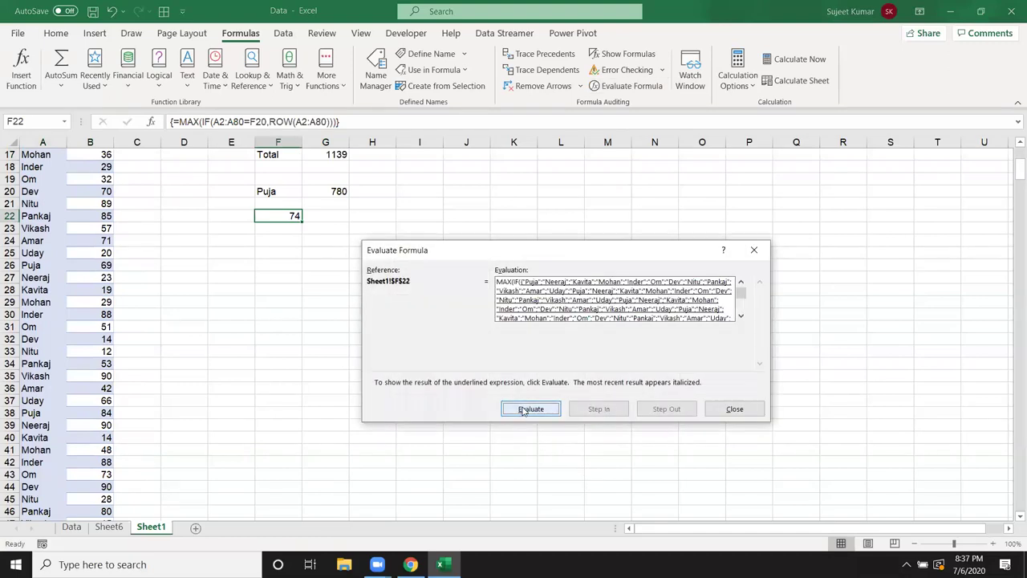
left_click(525, 412)
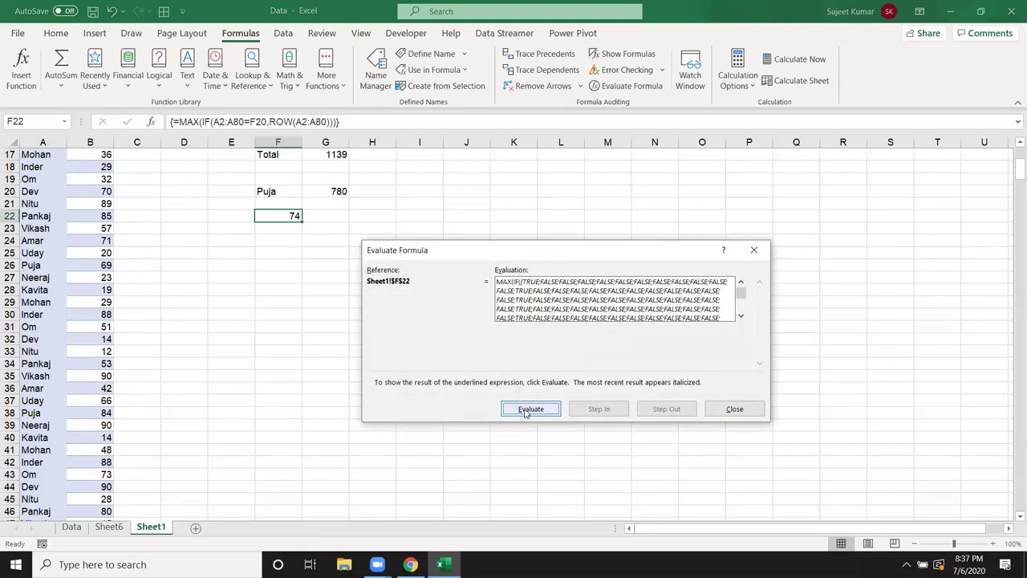
left_click(525, 412)
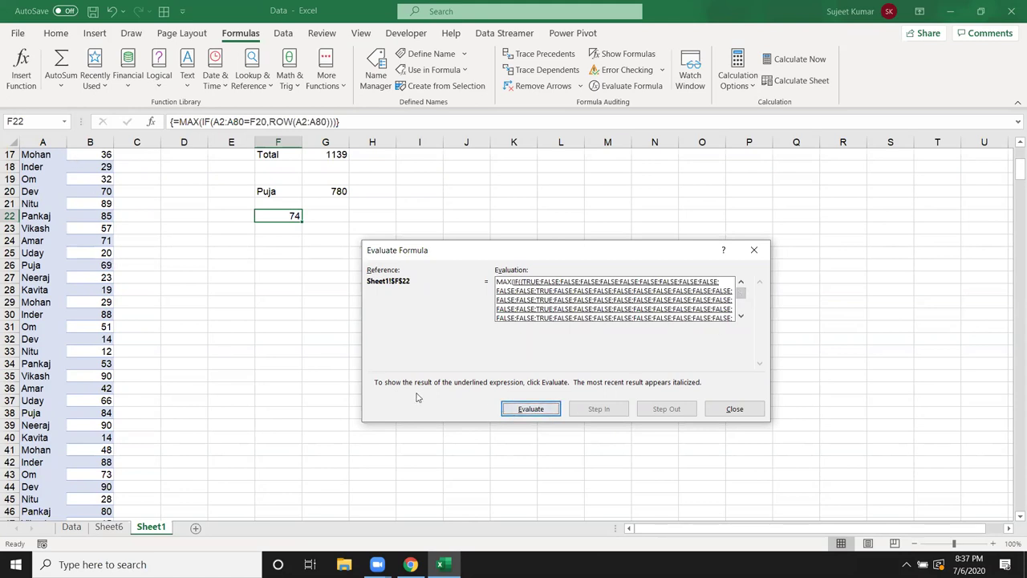
left_click(540, 414)
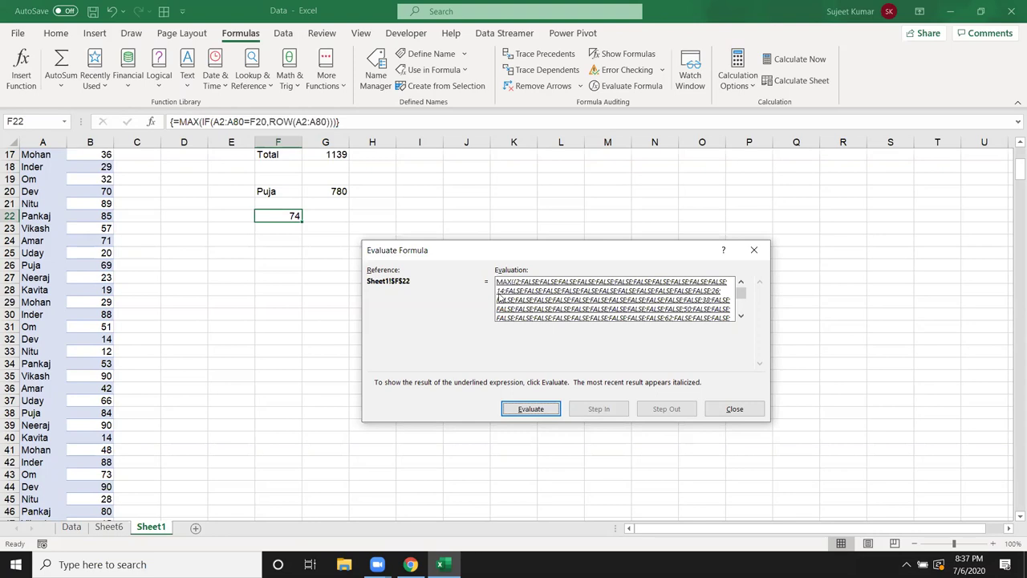
left_click(534, 411)
left_click(734, 409)
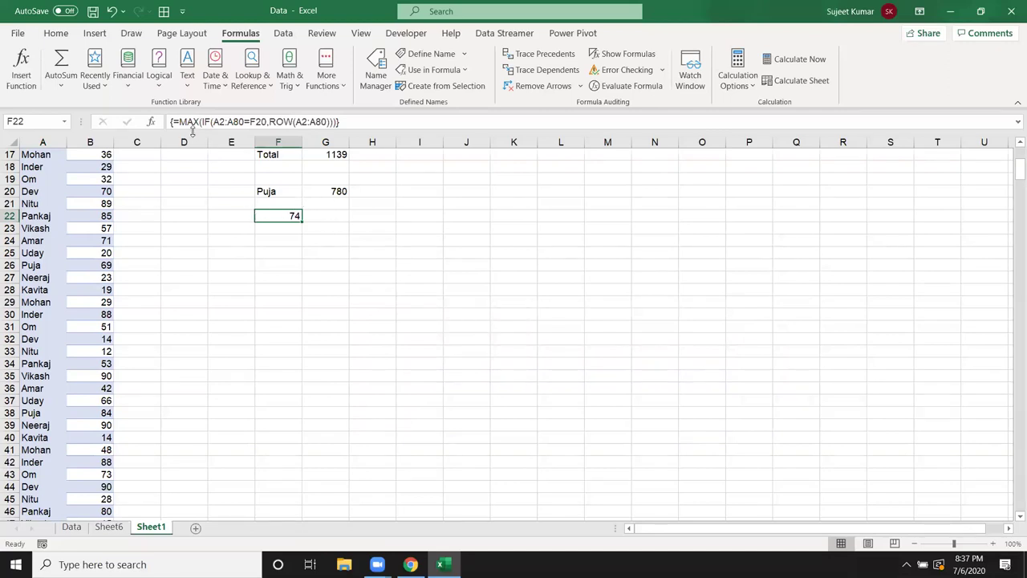
- Wrap F22's row-number formula in INDEX over column A as an array formula
left_click(182, 122)
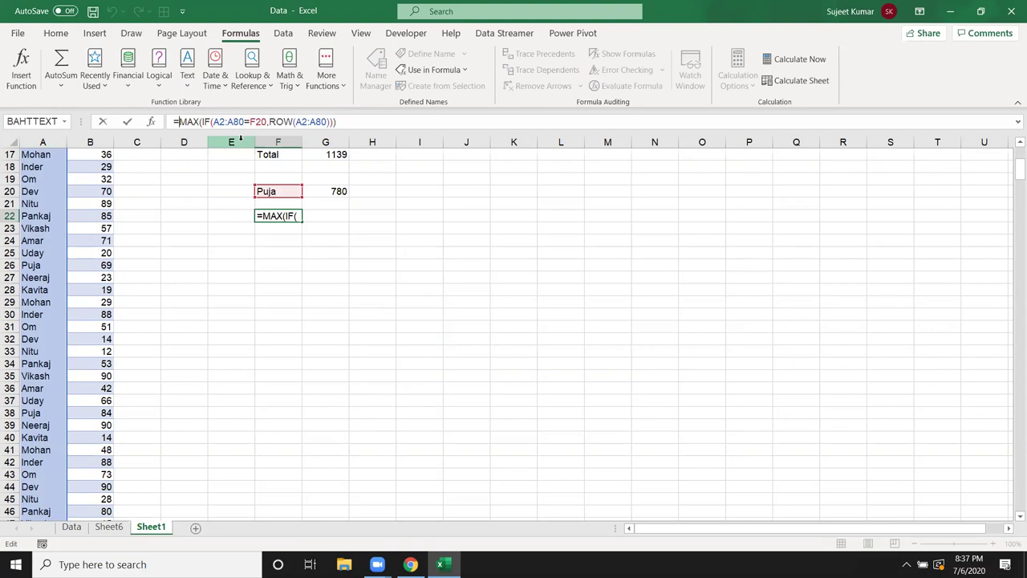
type("INDEX(")
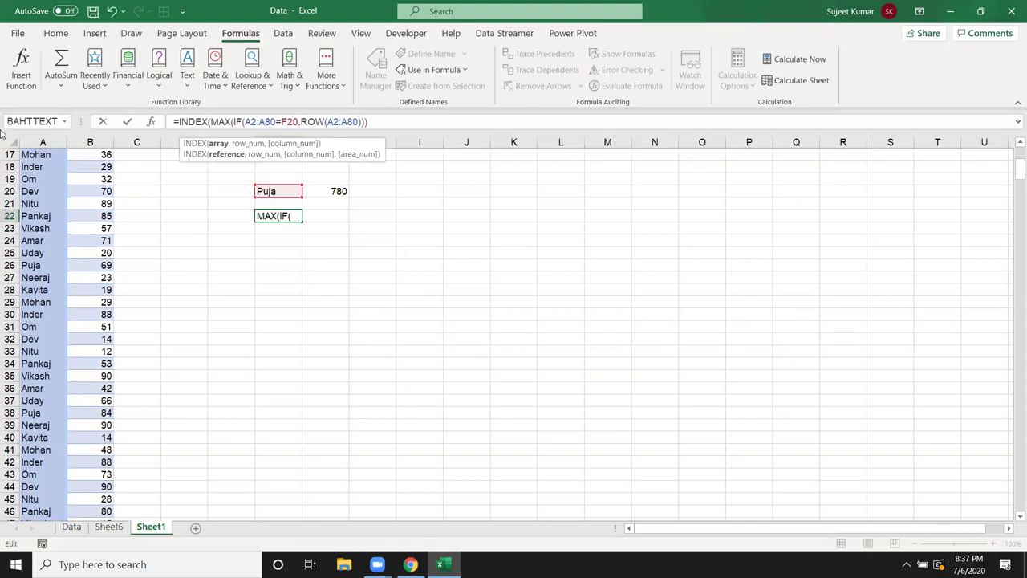
left_click(41, 142)
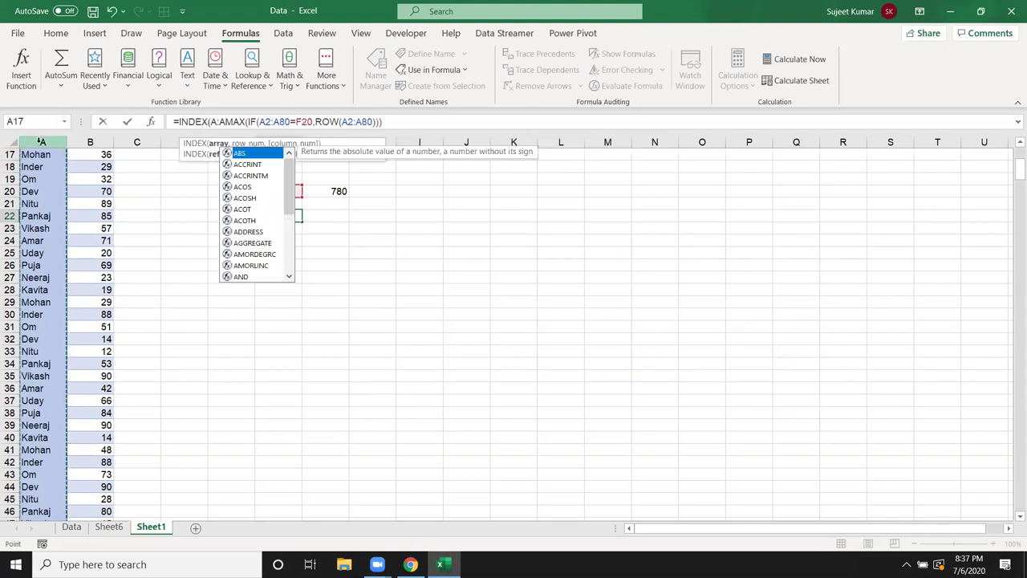
type(",")
key("ctrl+shift+Return")
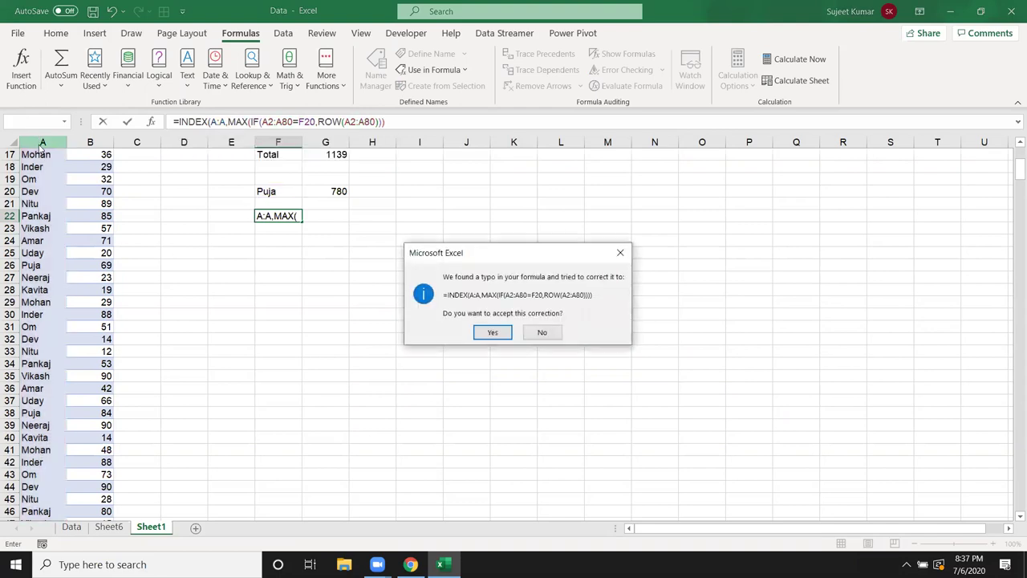
key("Return")
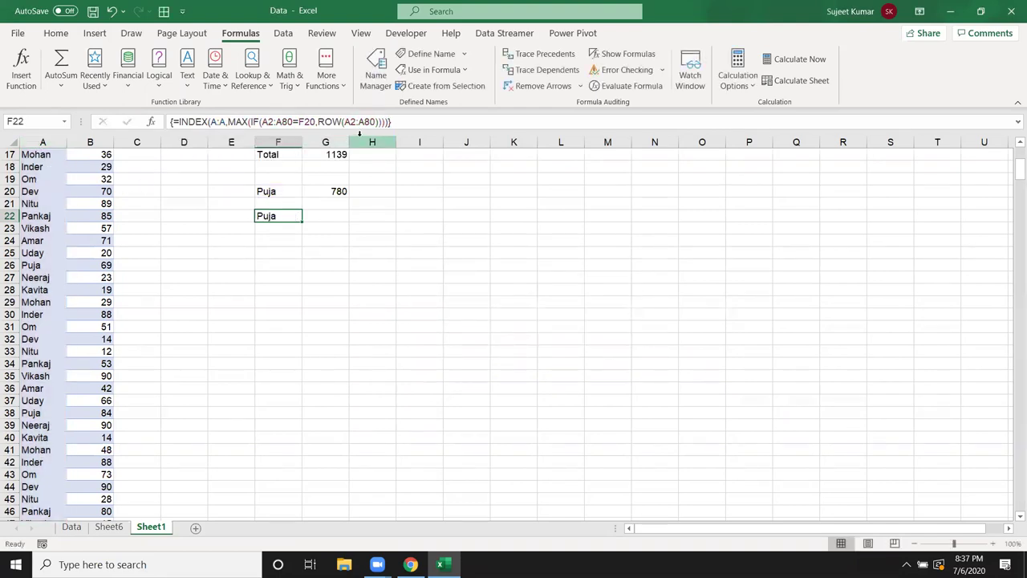
- Change the INDEX to range A:B, column 2, so F22 returns Puja's last Qty 87
left_click(373, 121)
key("Right")
key("Right")
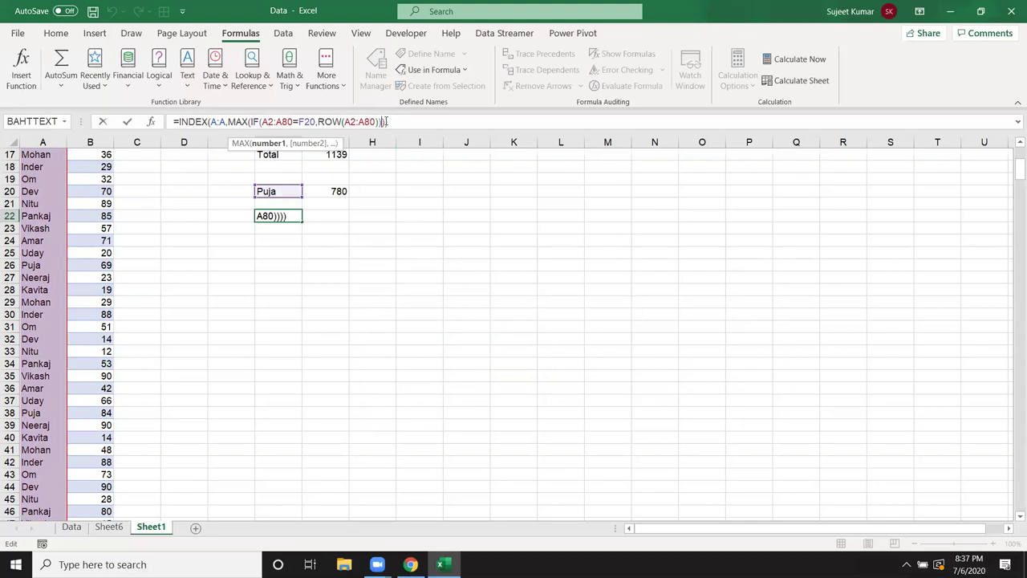
key("Right")
key("Right")
type(",")
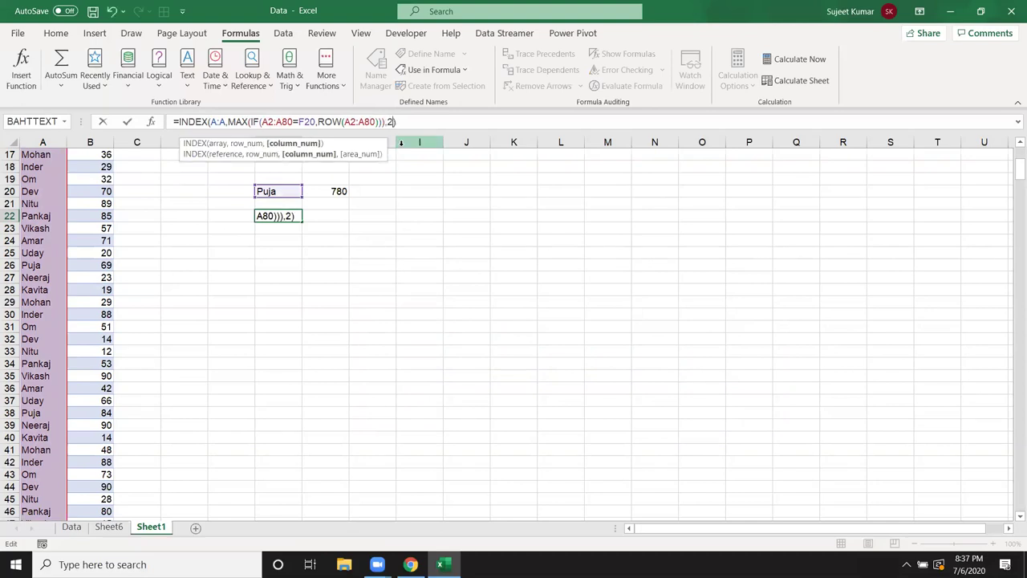
type("2")
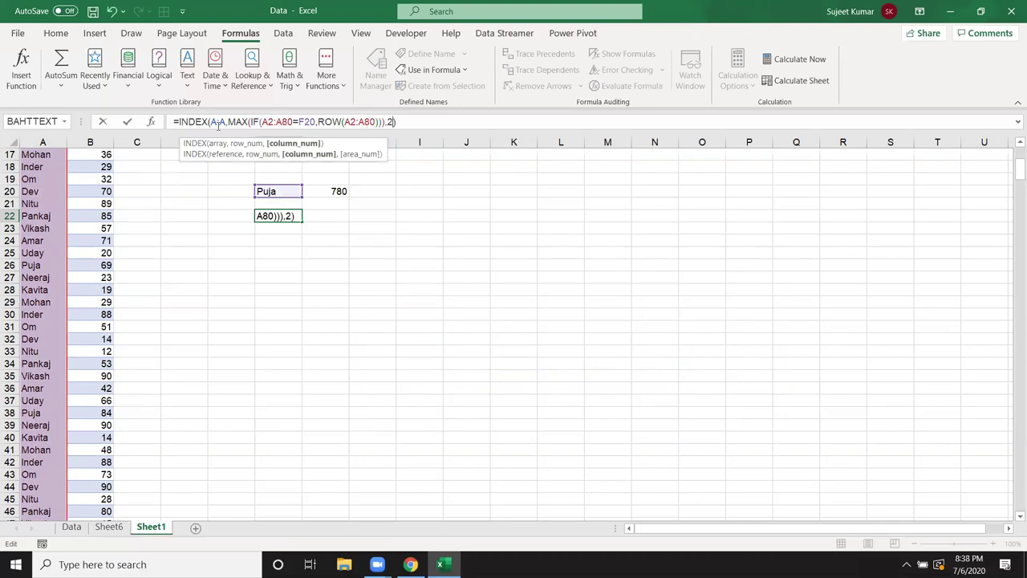
left_click(222, 122)
key("BackSpace")
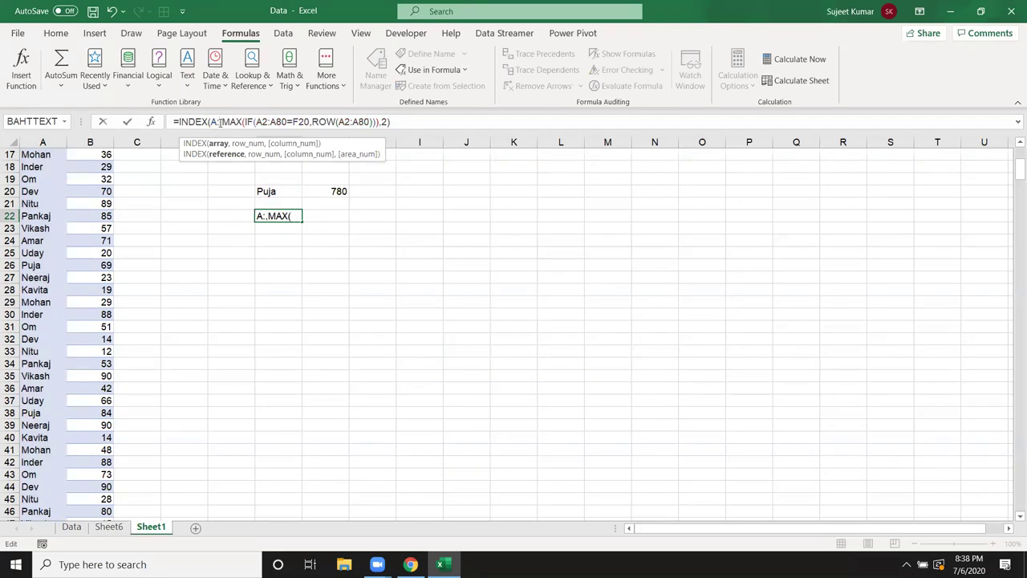
type("B,")
key("ctrl+shift+Return")
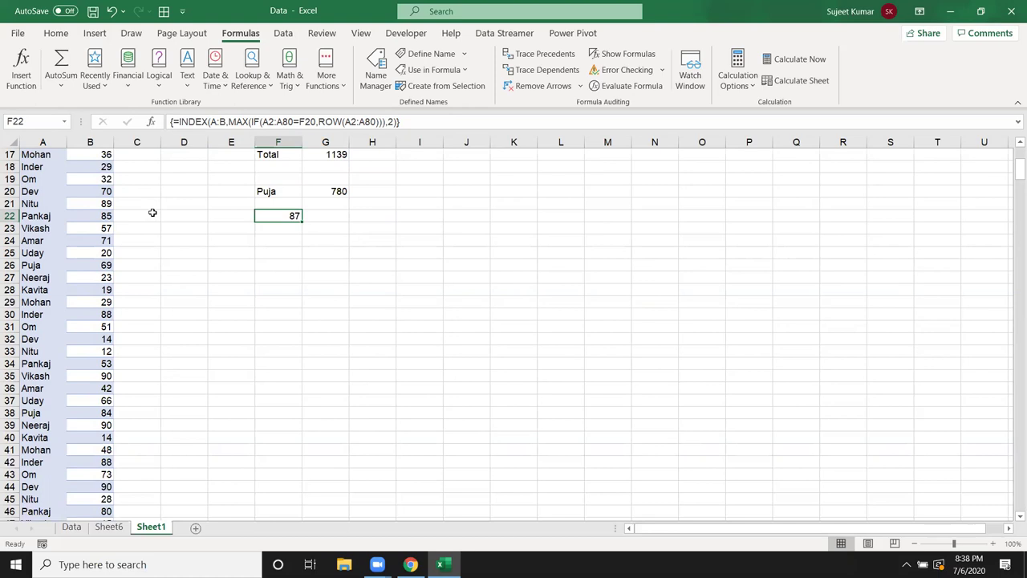
- Check the 87 in B10, enter '780,13,' in G24, and move to H20
scroll(293, 321, "up", 2)
scroll(278, 323, "up", 3)
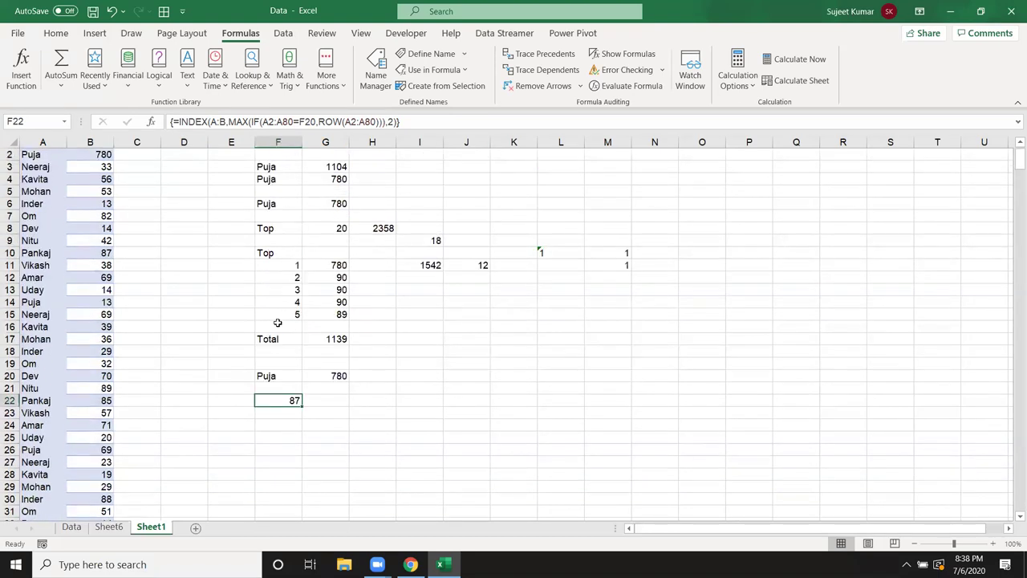
scroll(282, 409, "up", 1)
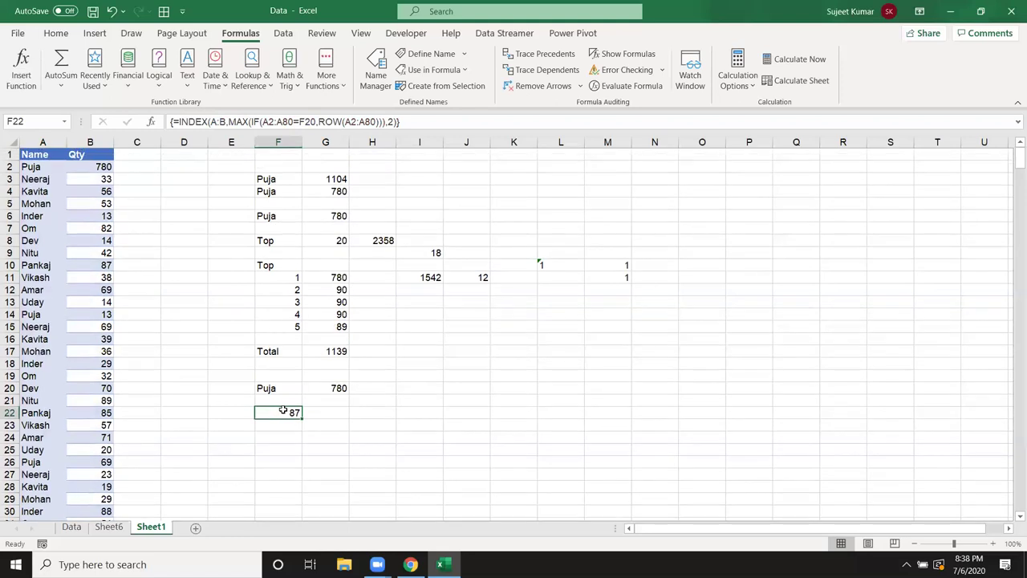
left_click(364, 438)
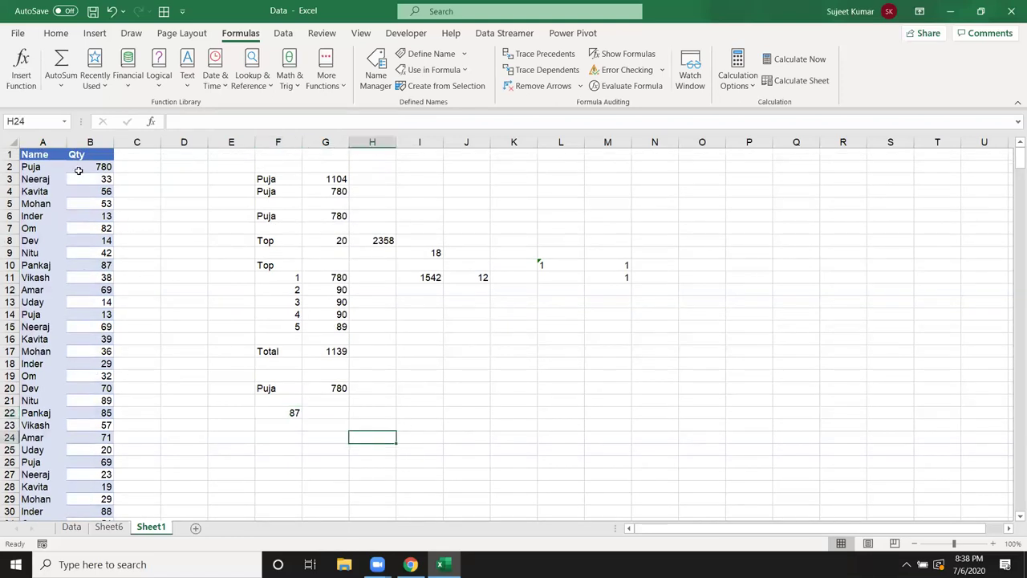
left_click(82, 266)
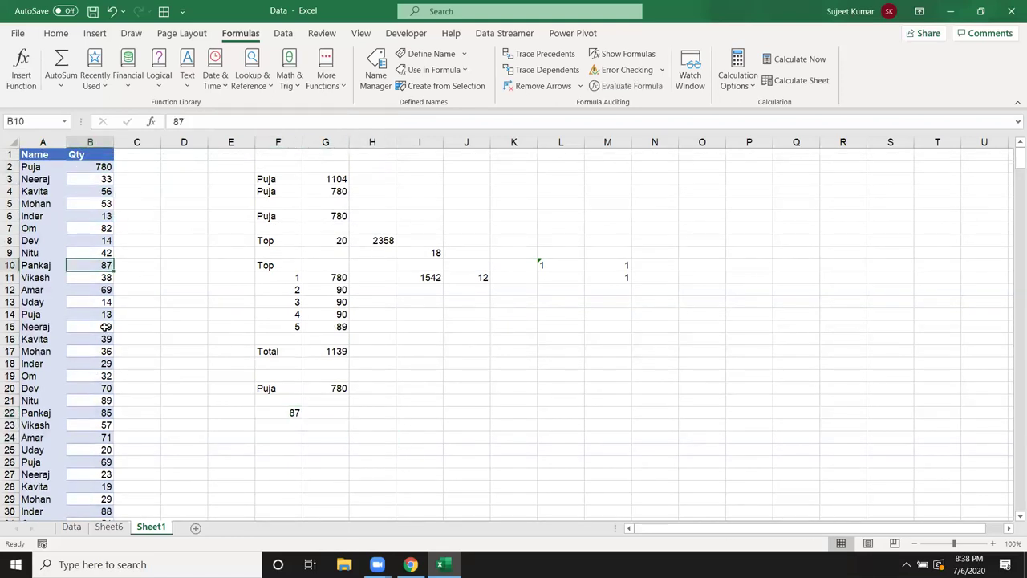
left_click(321, 432)
type("780,")
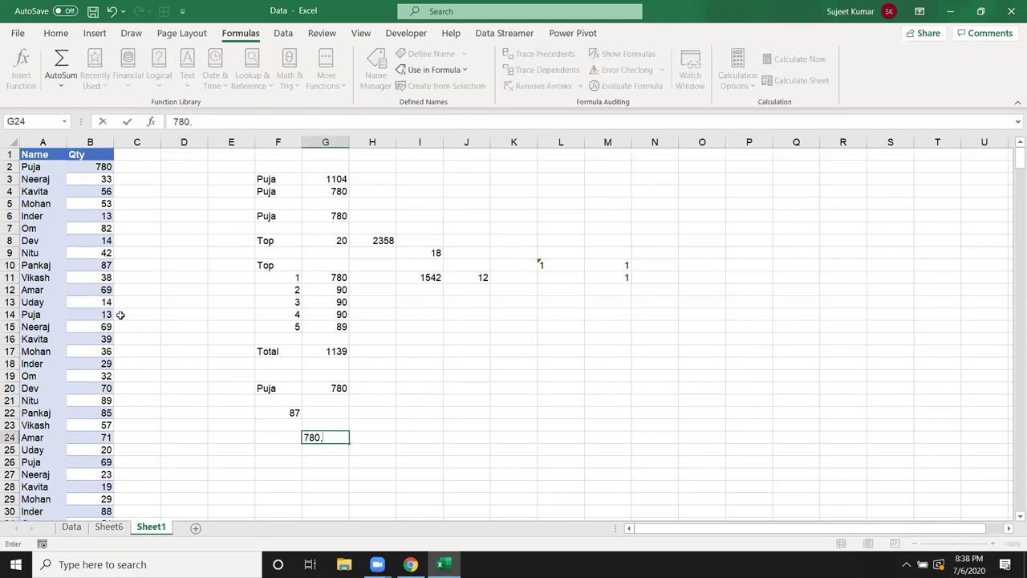
type("13,")
key("Return")
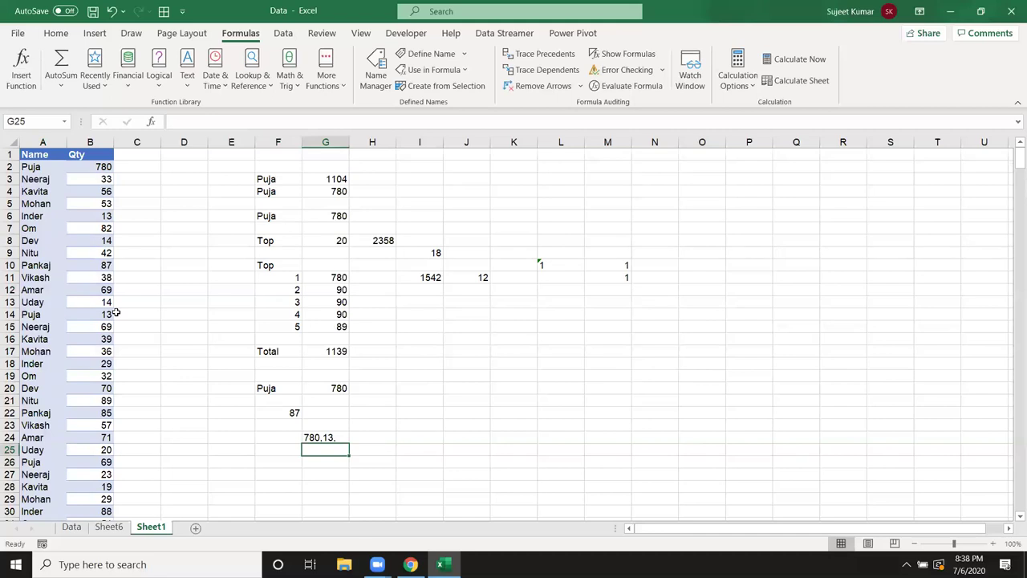
key("Up")
key("Up")
key("Up")
key("Up")
key("Up")
key("Right")
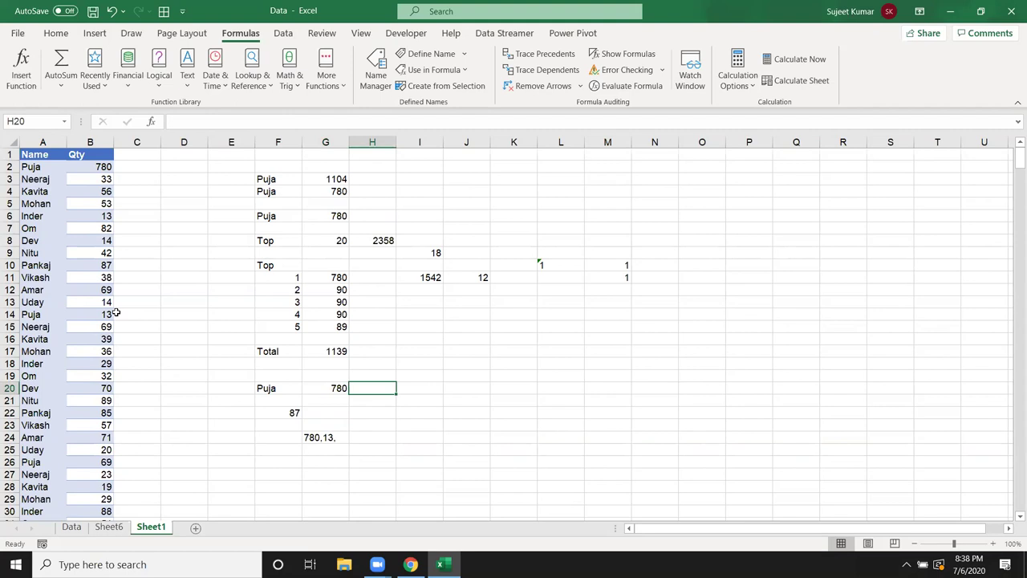
- Start =TEXTJOIN(",",TRUE,IF(A2:A80=F20, in H20
type("=")
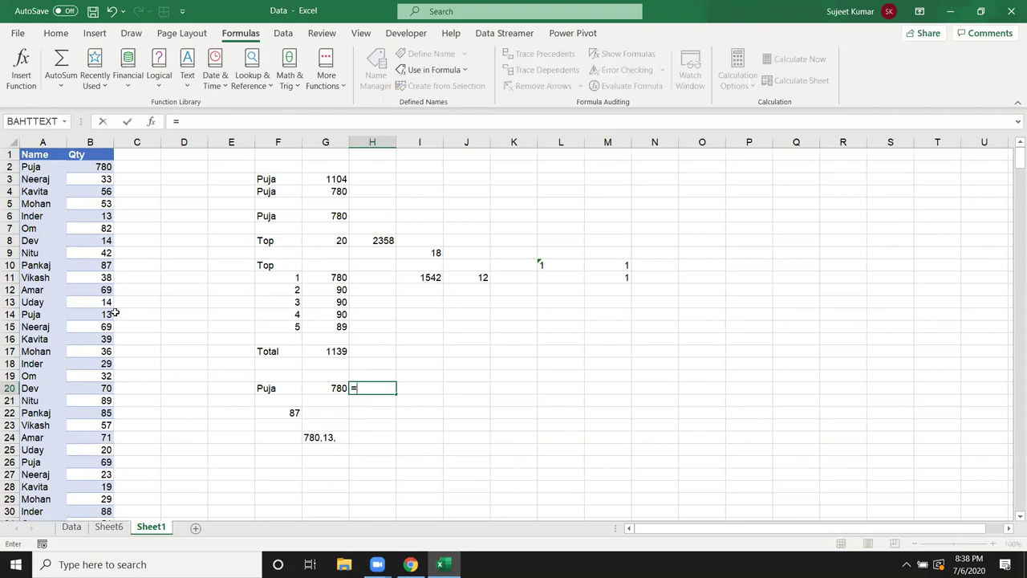
type("te")
key("Down")
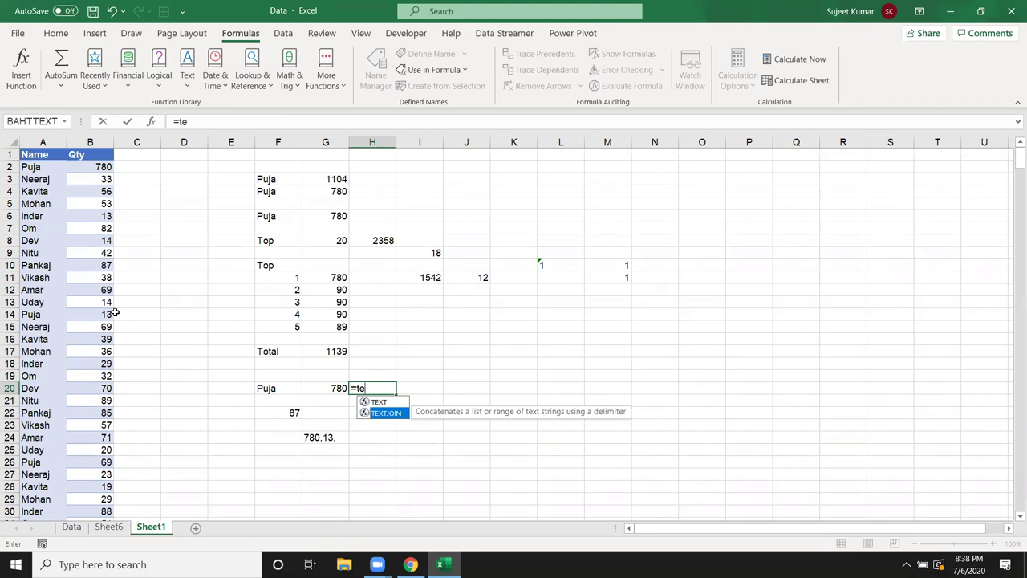
key("Tab")
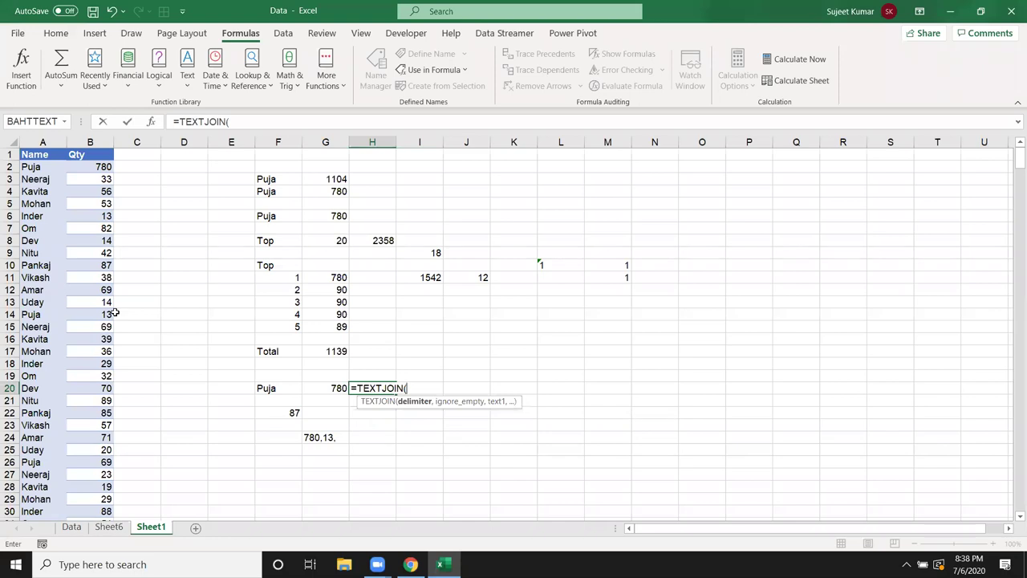
type("\",\"")
type(",")
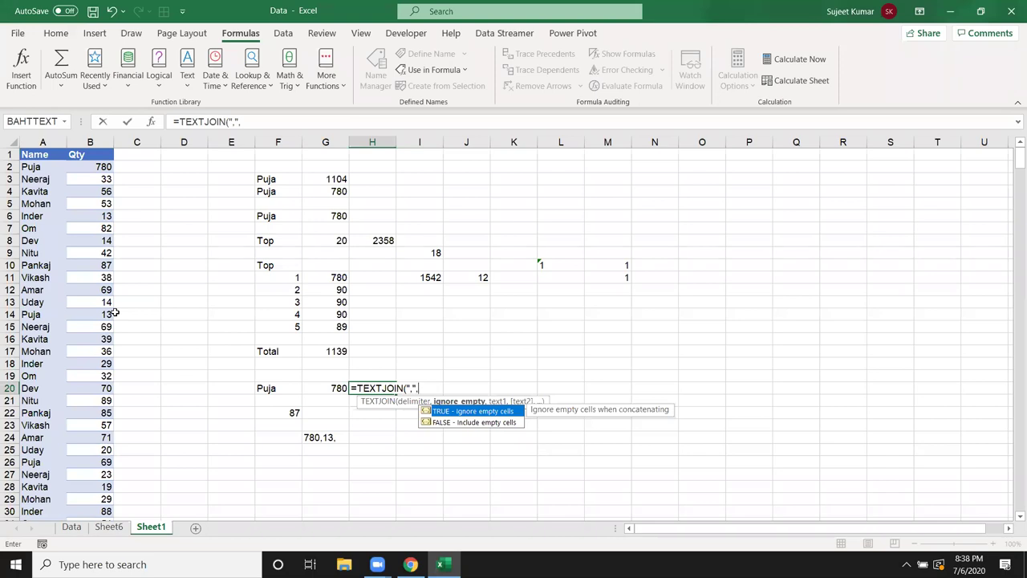
key("Tab")
type(",")
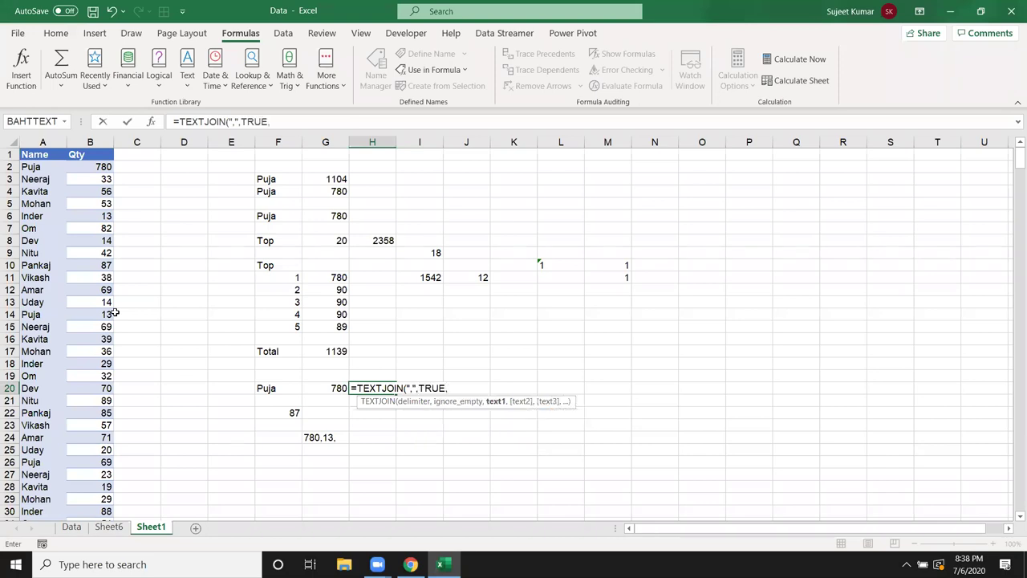
type("if")
key("Tab")
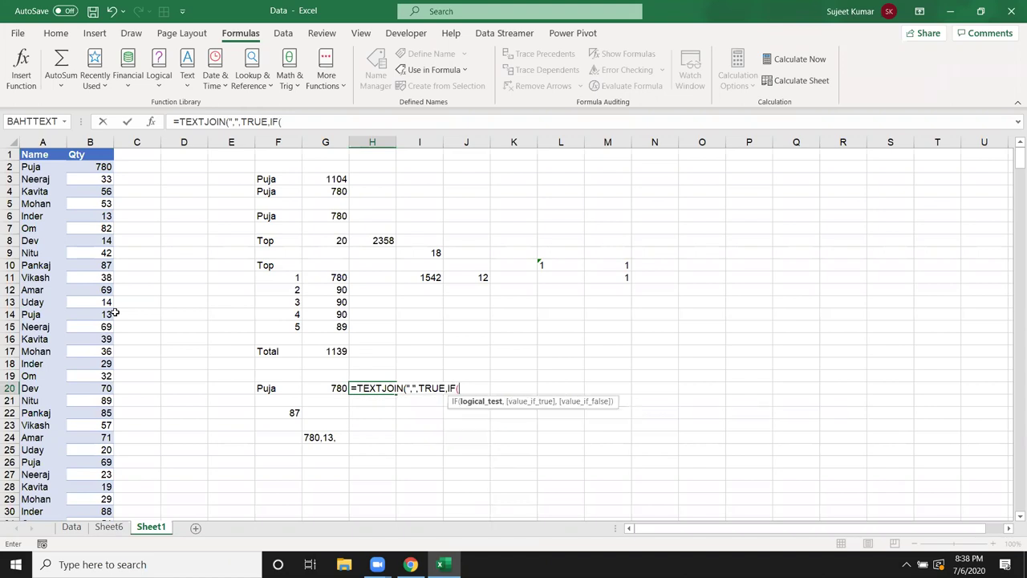
left_click(48, 169)
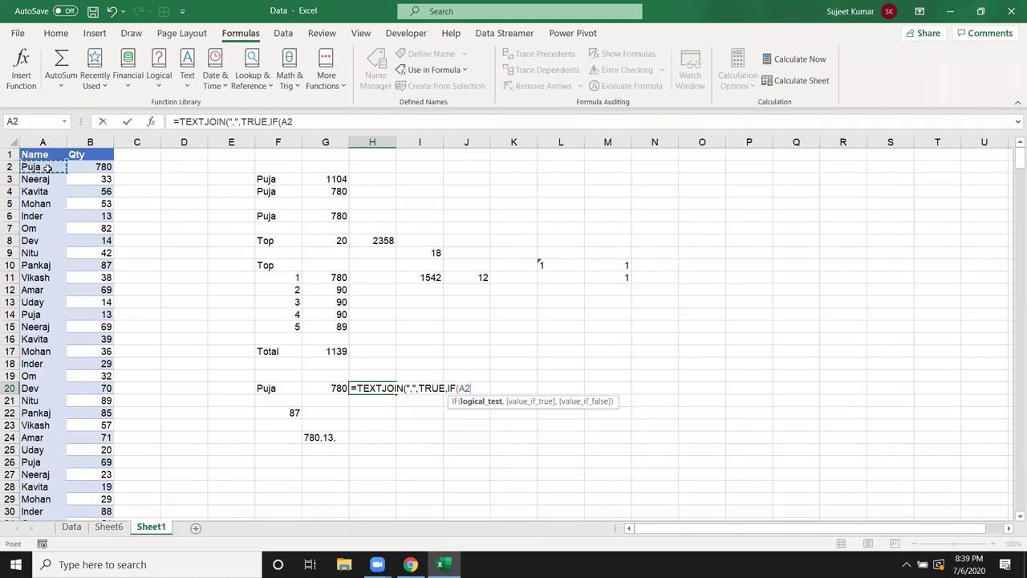
key("ctrl+shift+Down")
type(":A80=")
key("Up")
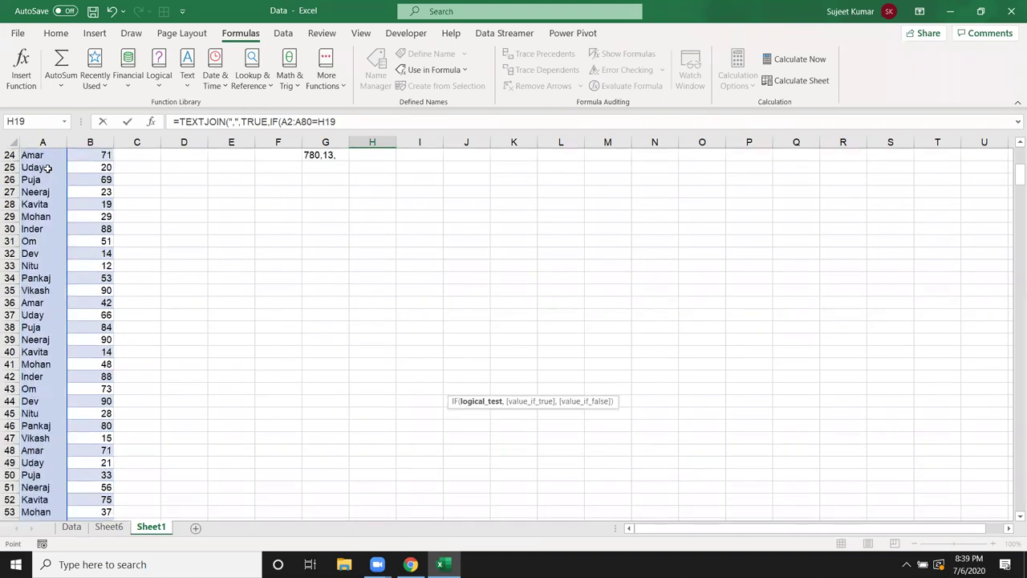
key("Down")
key("Left")
key("Left")
type(",")
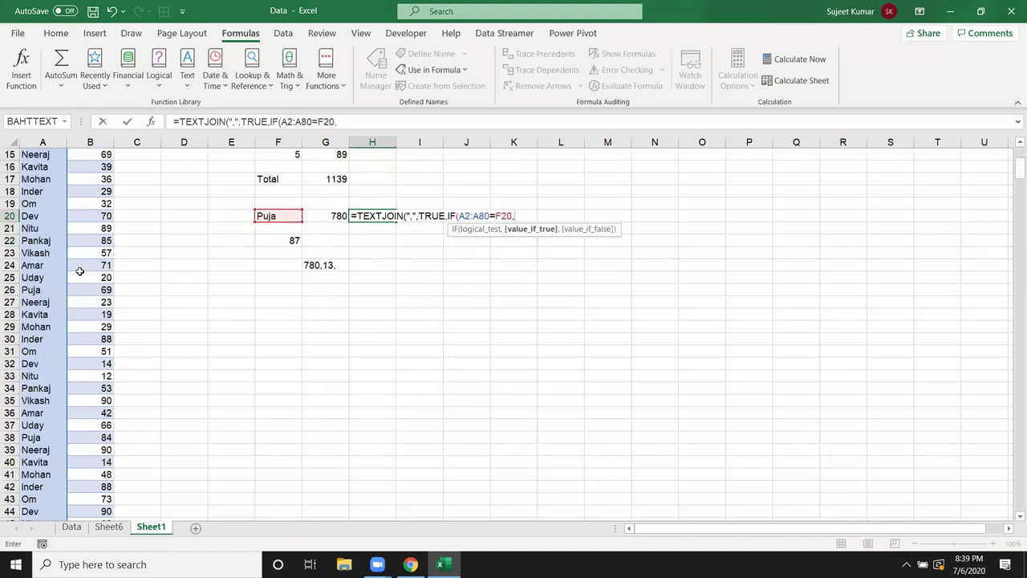
- Finish with B2:B80 and "" as IF results, listing 780,13,69,84,33,38,87
left_click(93, 255)
key("ctrl+Up")
key("Down")
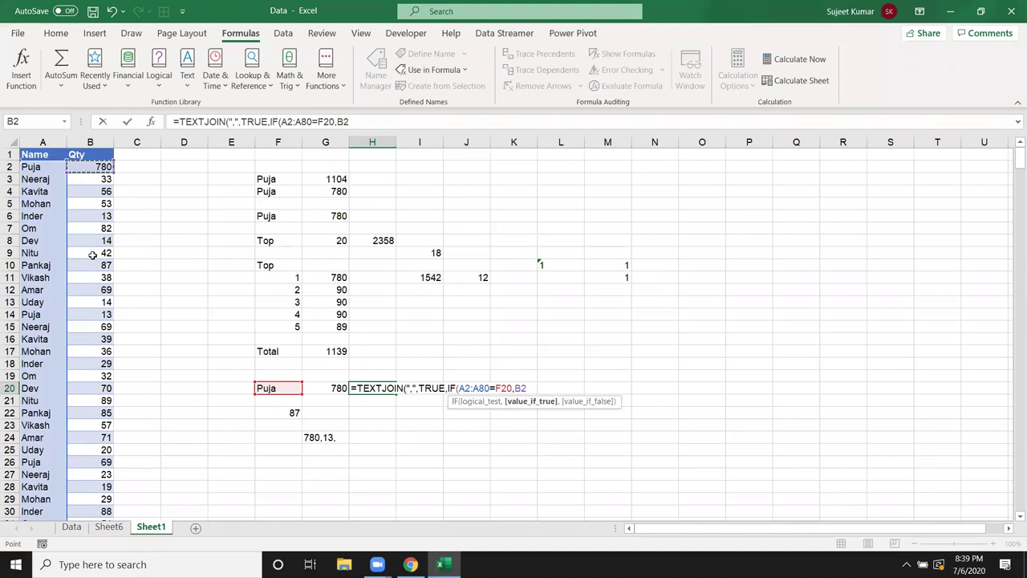
key("ctrl+shift+Down")
type(":B80,\"\"")
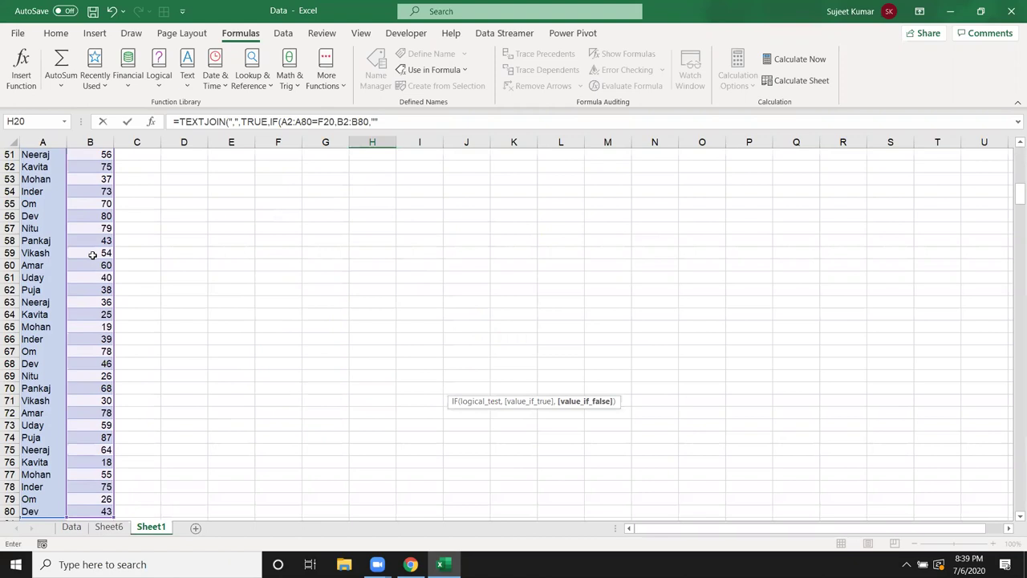
type("))")
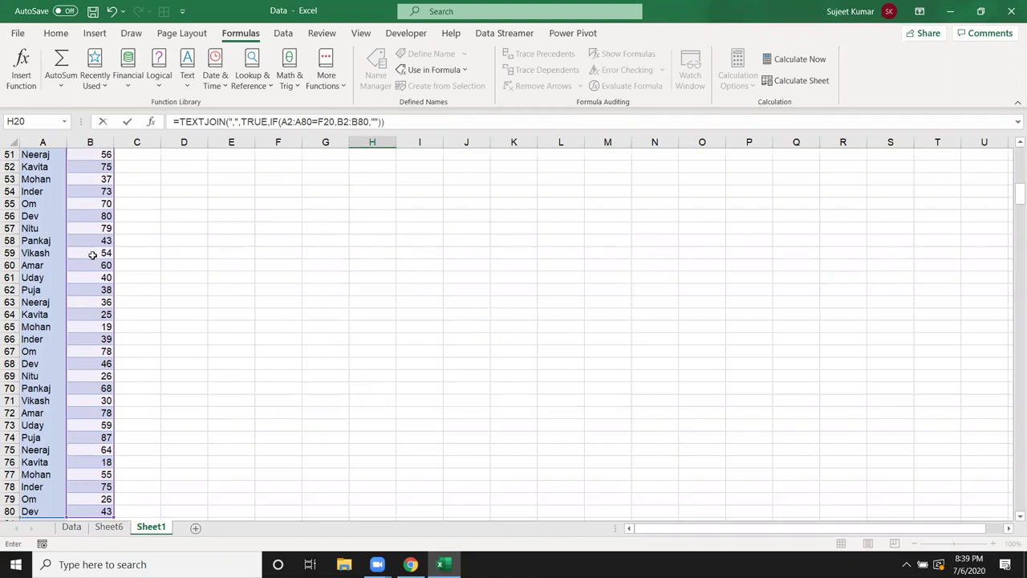
key("Return")
scroll(175, 222, "up", 6)
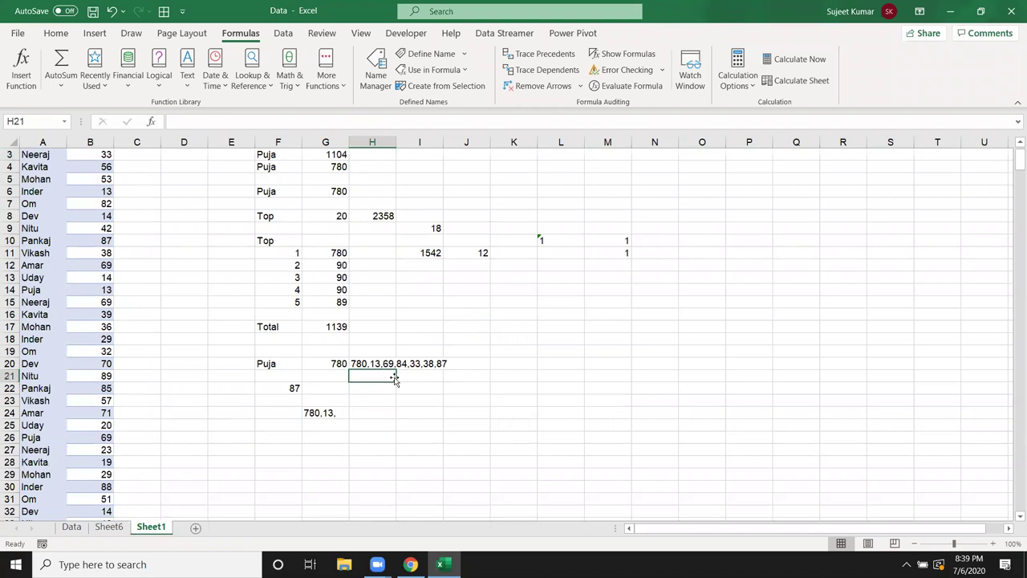
left_click(371, 417)
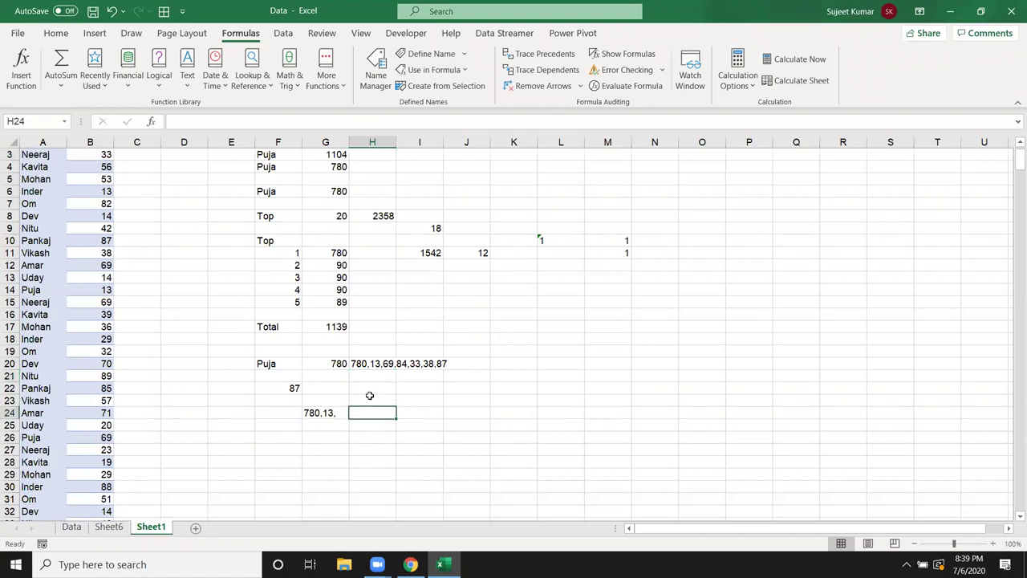
left_click(370, 364)
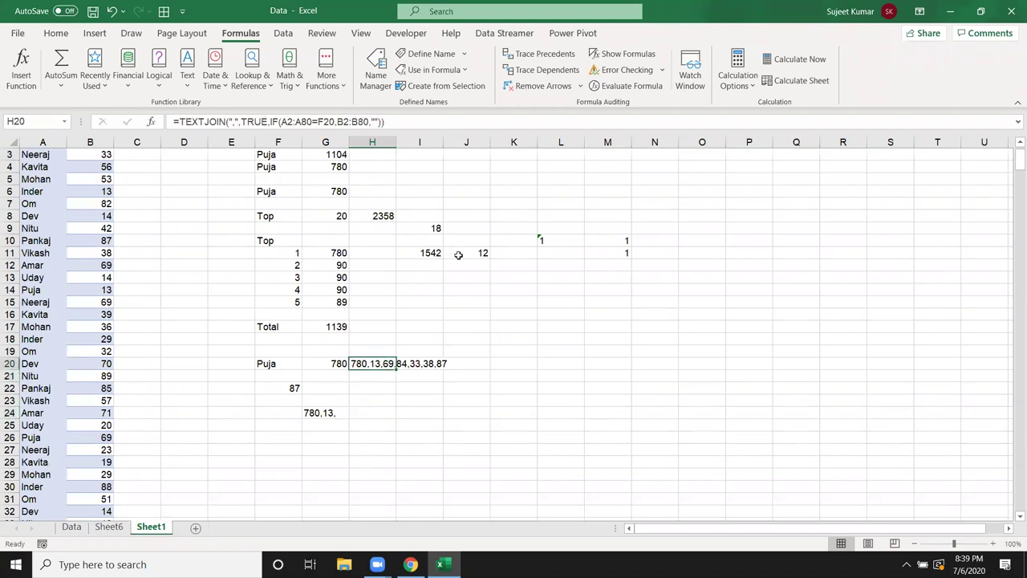
left_click(610, 86)
left_click_drag(581, 259, 714, 267)
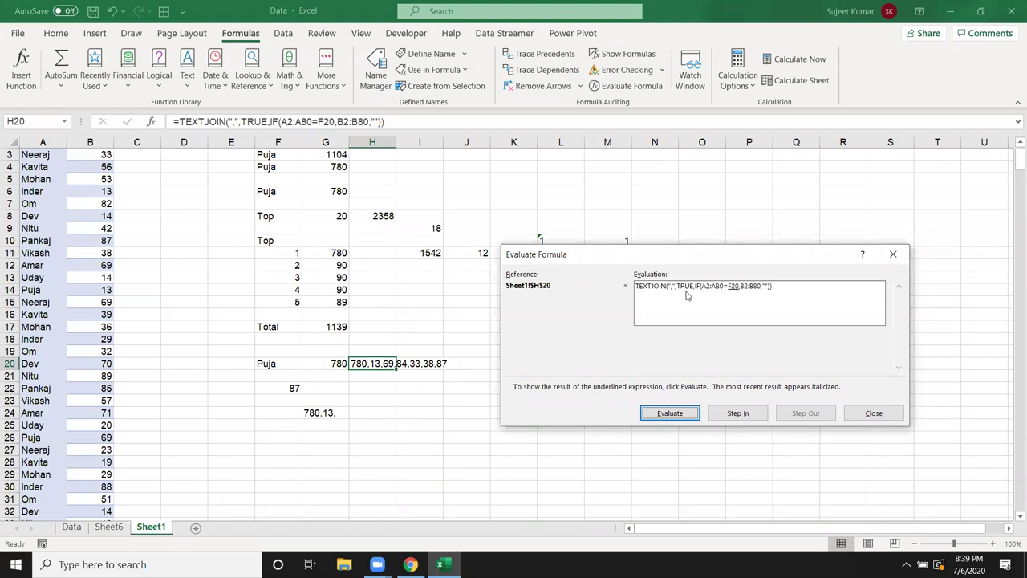
left_click(660, 415)
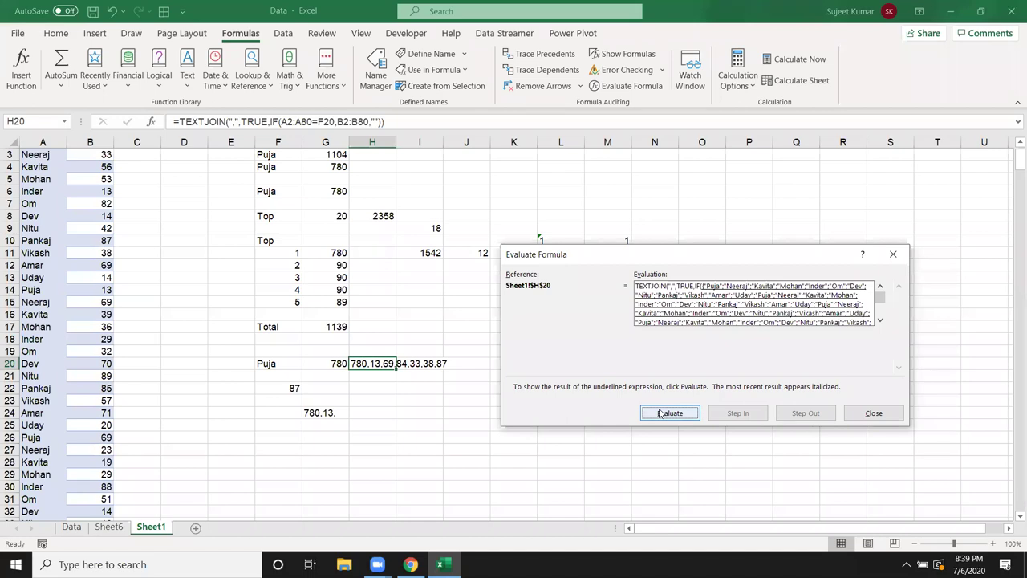
left_click(659, 414)
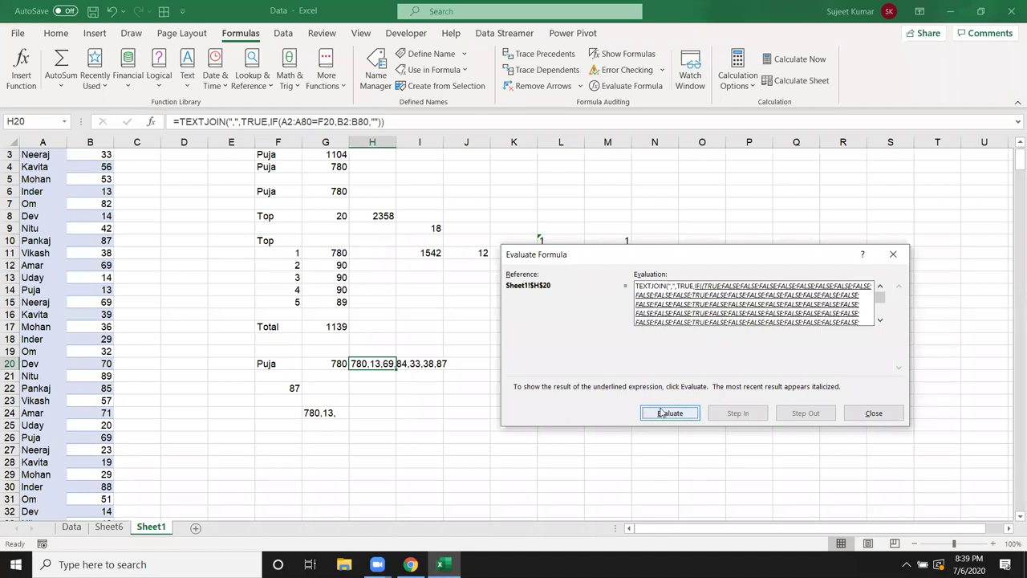
left_click(662, 415)
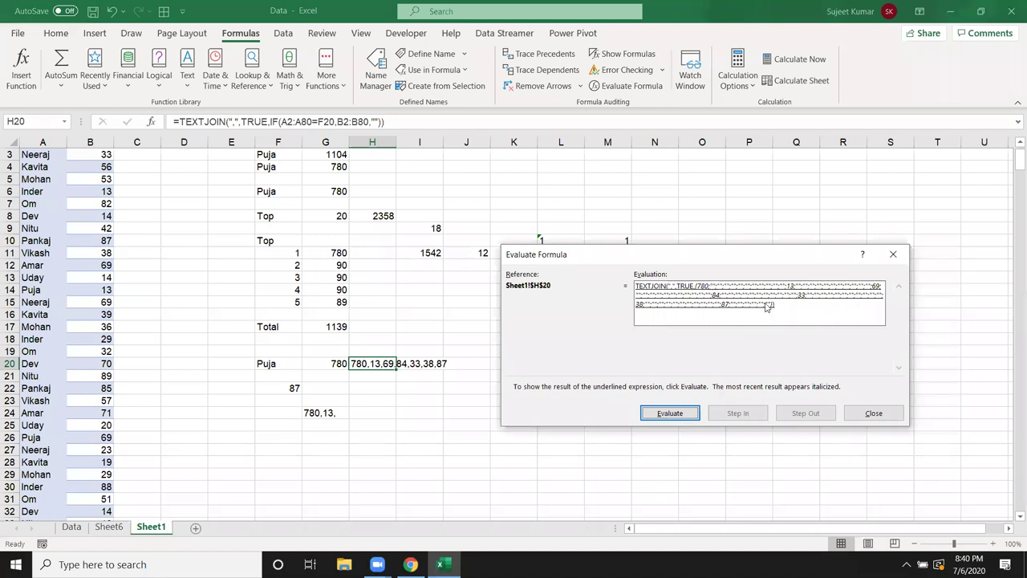
left_click(672, 415)
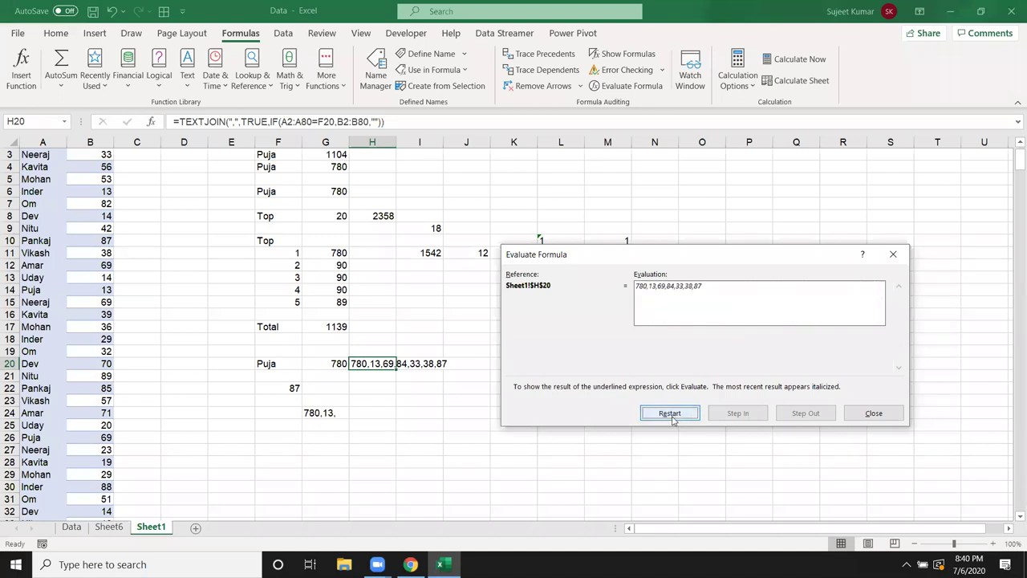
left_click(873, 412)
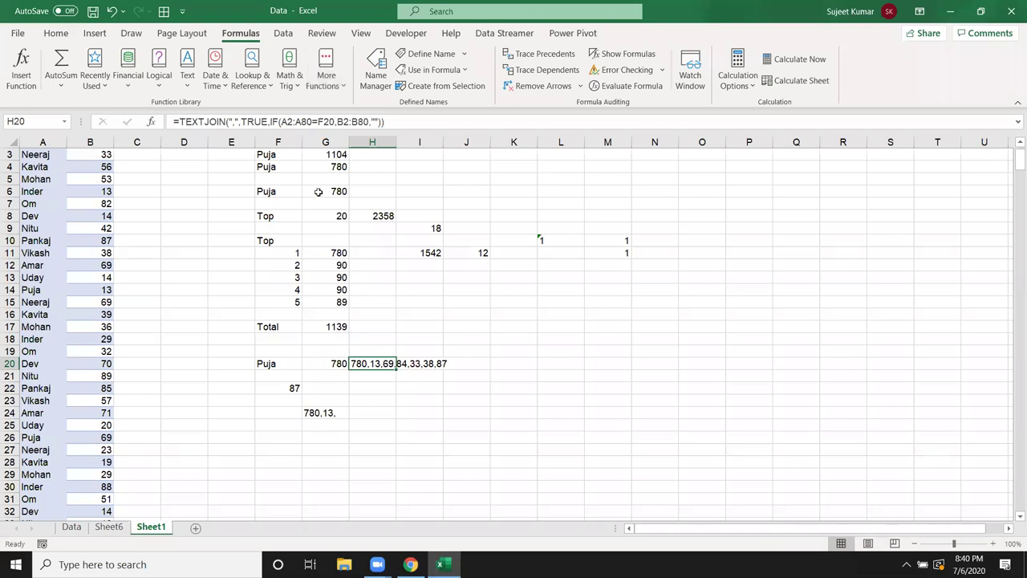
- Re-enter G6's MAX(IF) formula so it shows Puja's 780
scroll(383, 330, "up", 1)
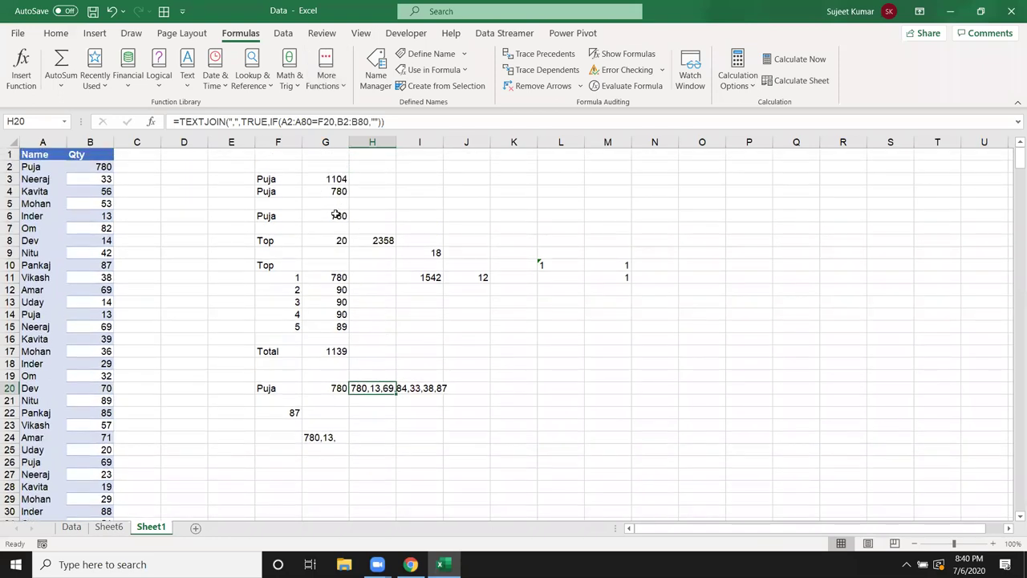
left_click(333, 215)
double_click(334, 215)
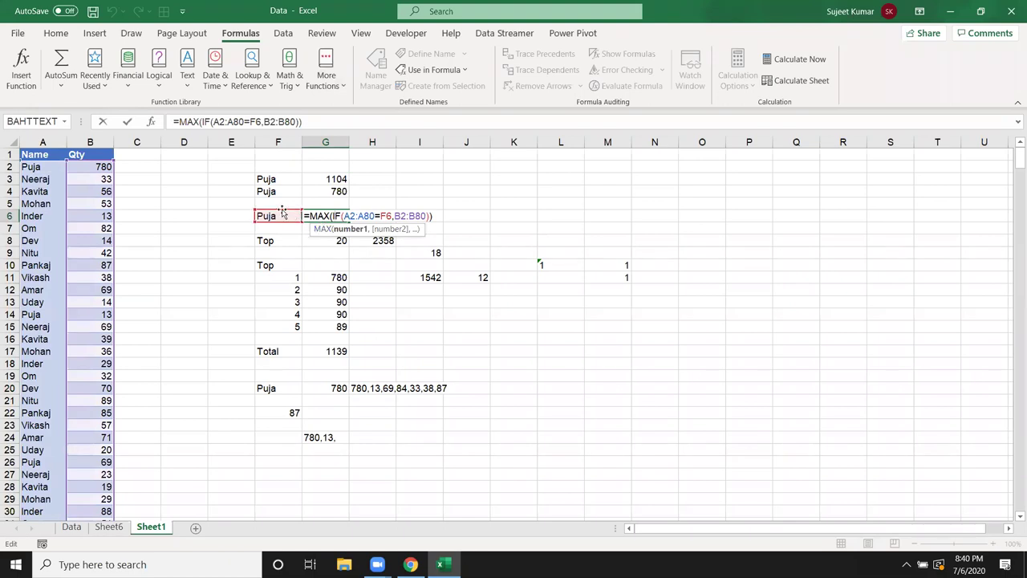
key("Return")
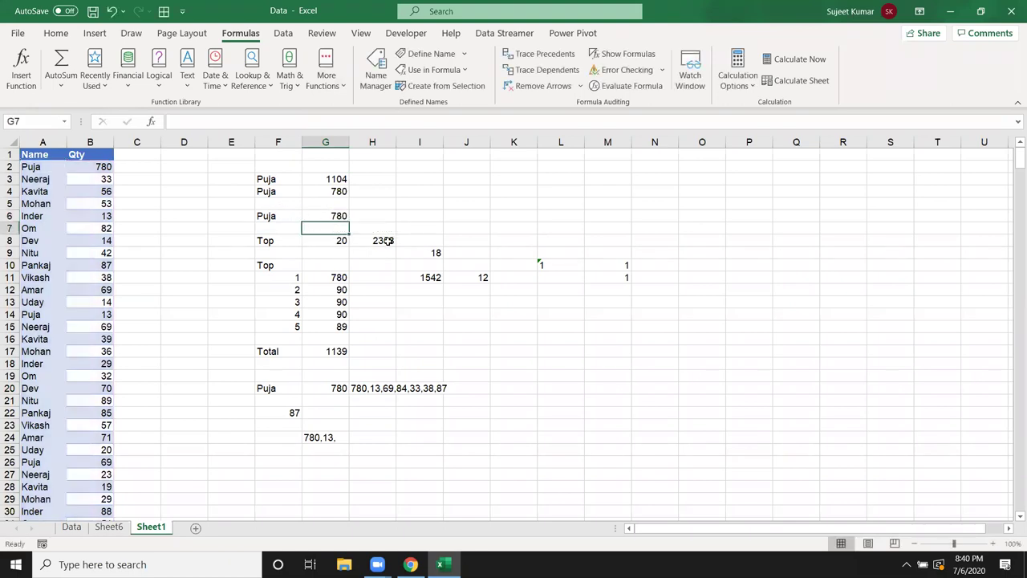
- Make H8's top-20 SUM(LARGE) an array formula showing 2358
left_click(388, 241)
double_click(388, 240)
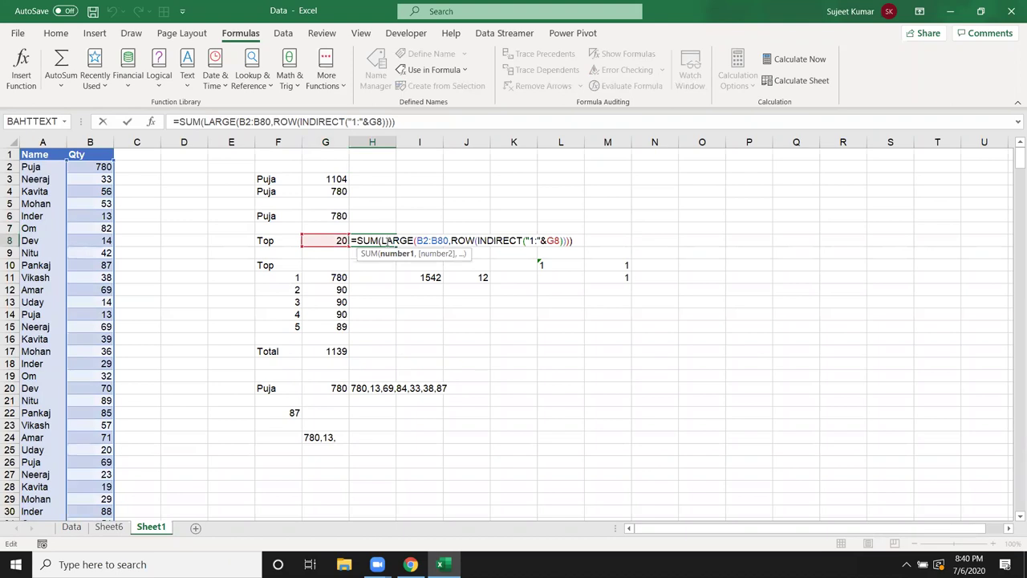
key("ctrl+shift+Return")
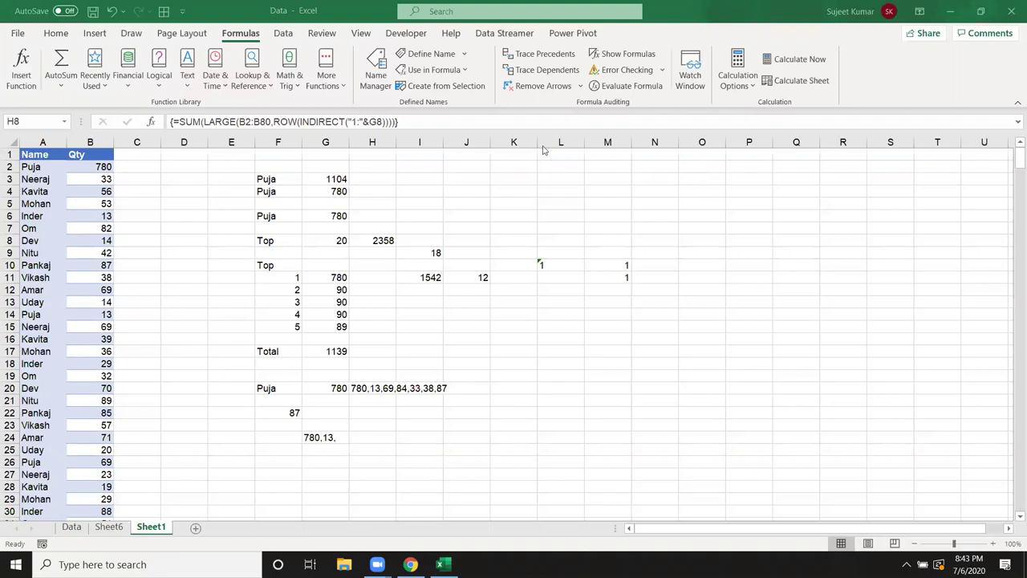
left_click(371, 388)
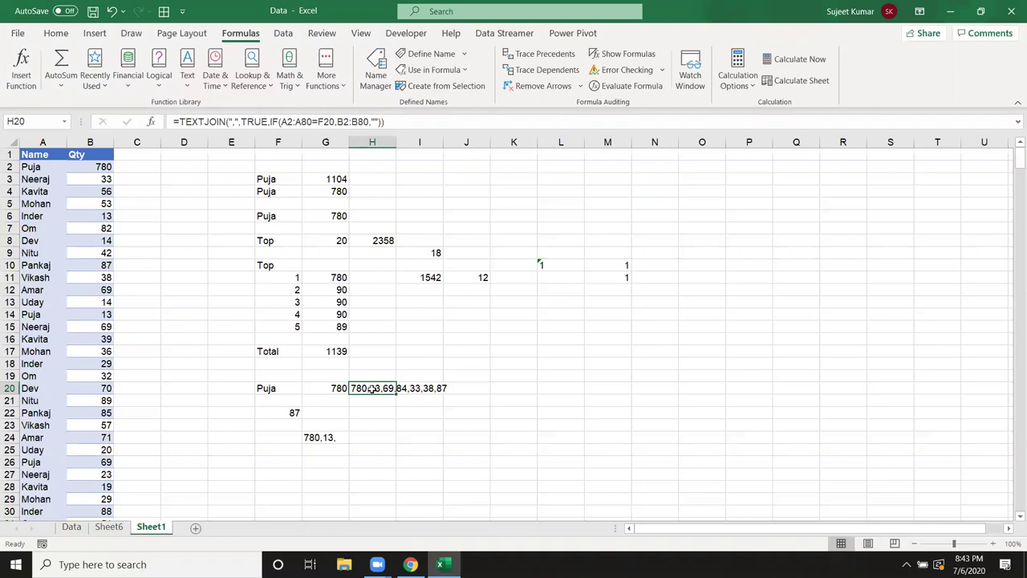
double_click(372, 388)
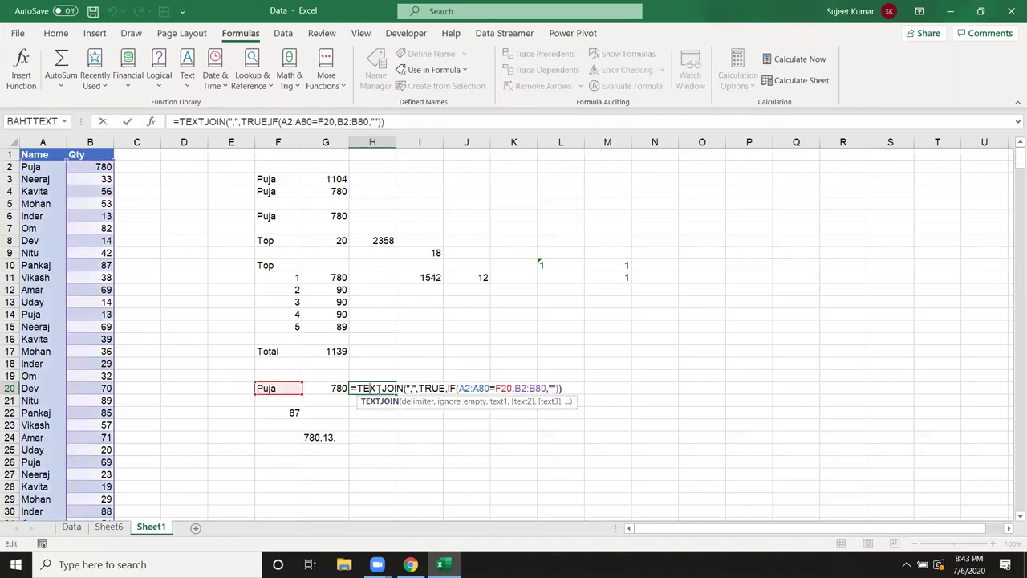
key("ctrl+Return")
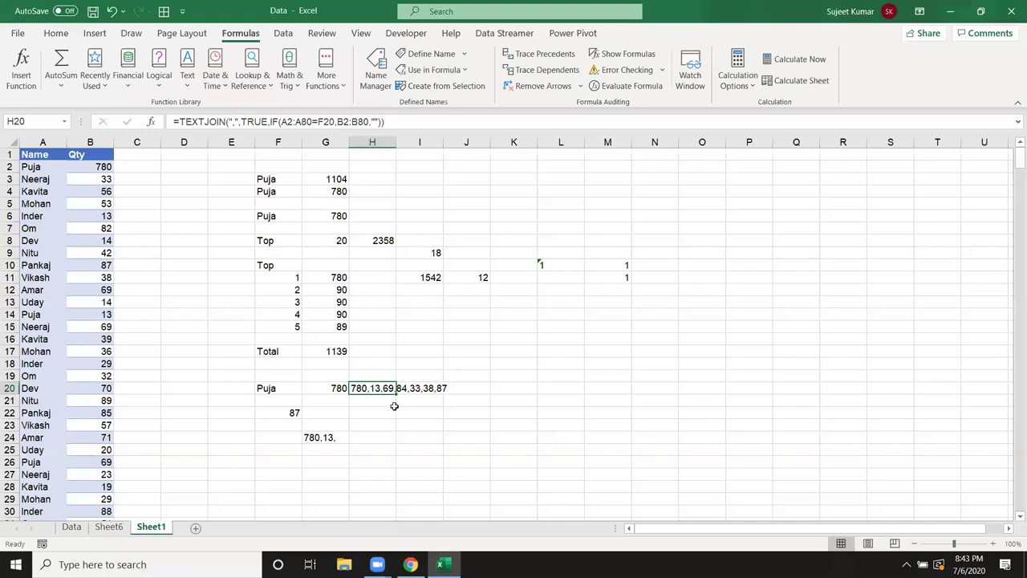
left_click(383, 409)
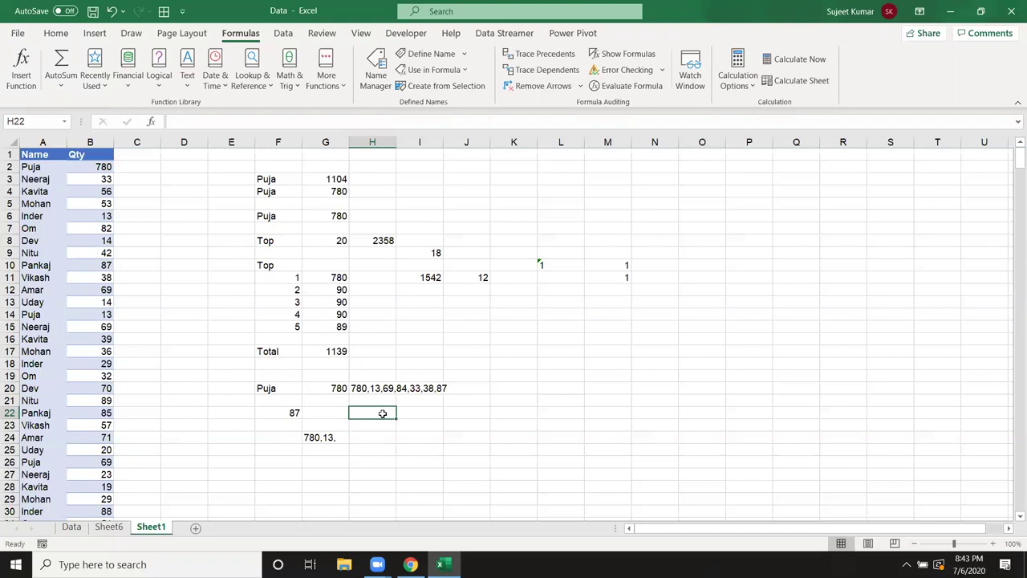
type("=if")
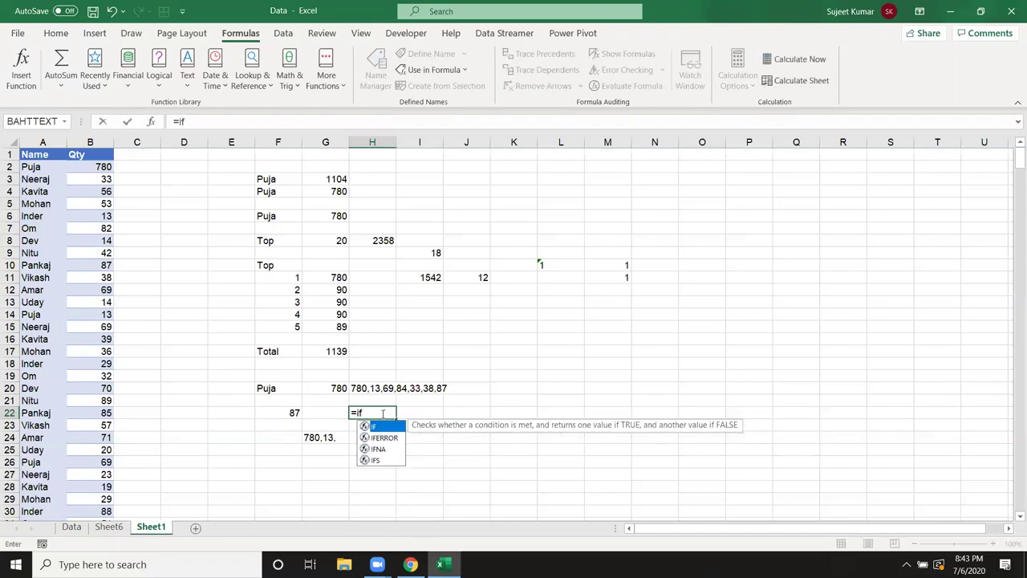
key("Down")
key("Down")
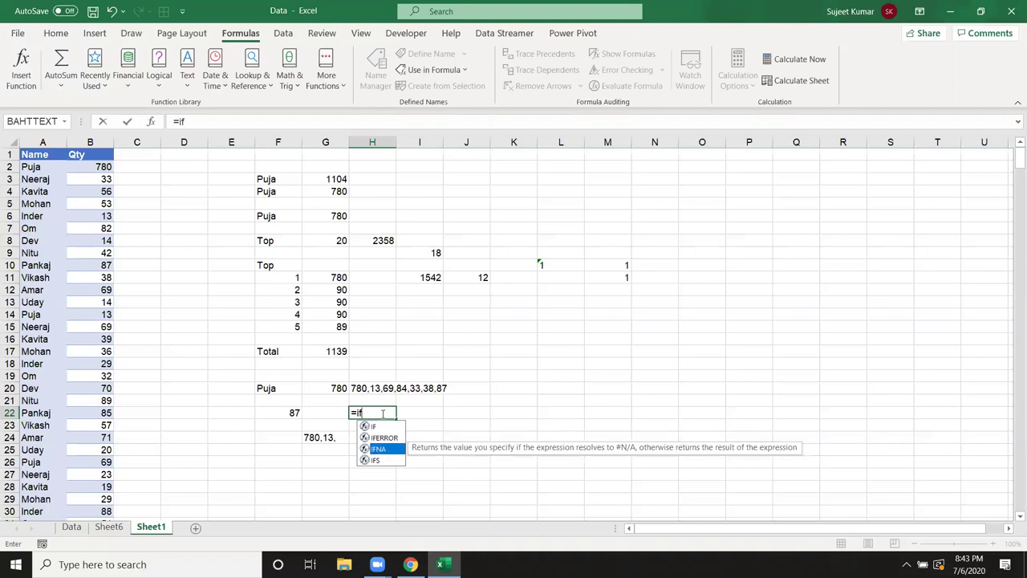
key("Down")
key("BackSpace")
key("BackSpace")
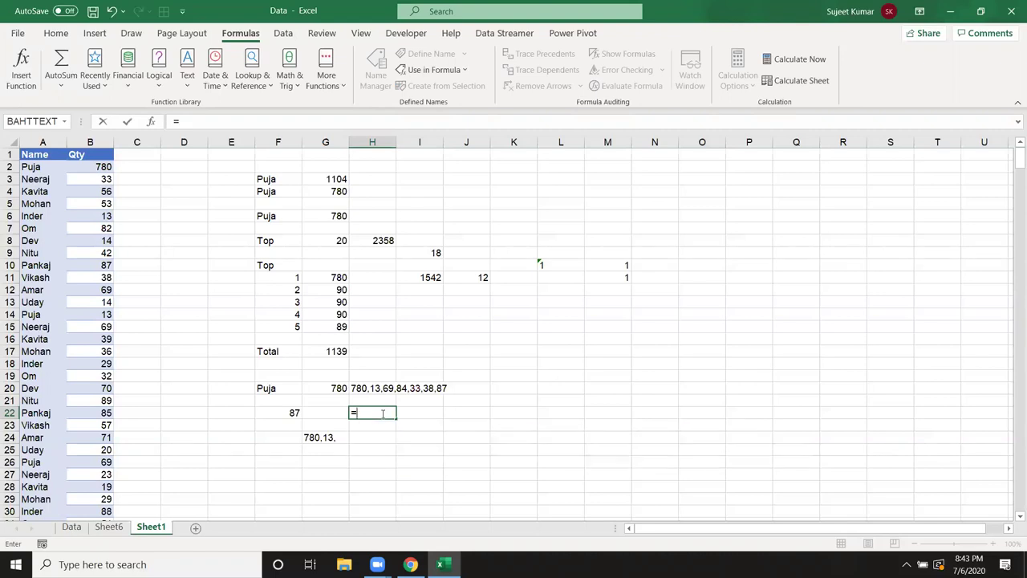
type("loo")
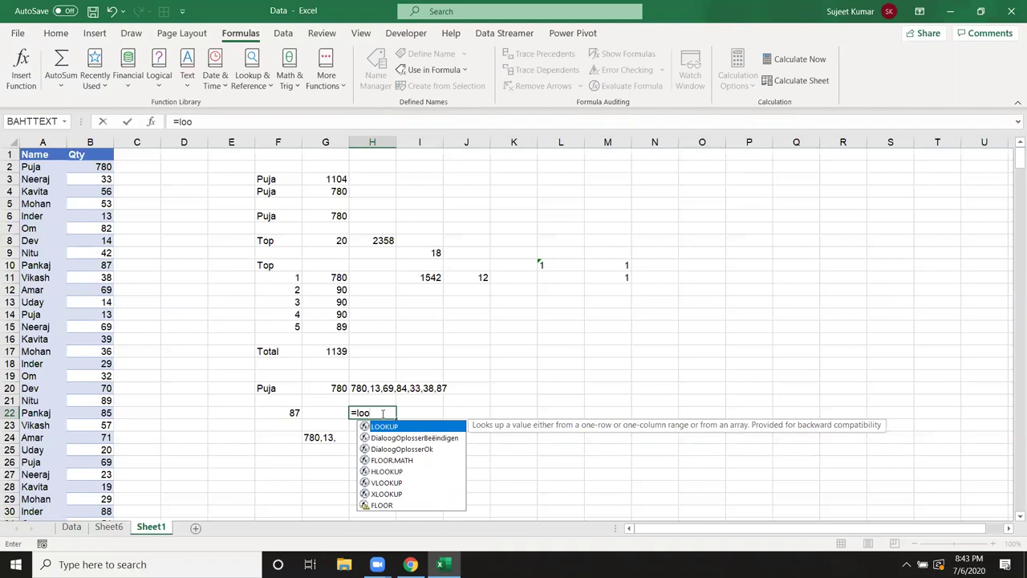
key("Tab")
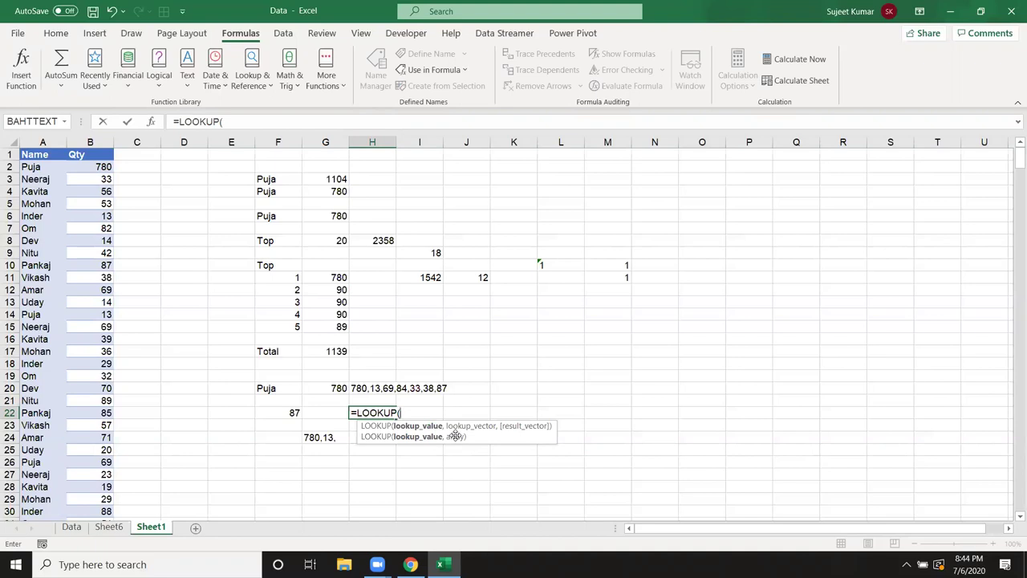
key("Escape")
type("=vl")
key("Tab")
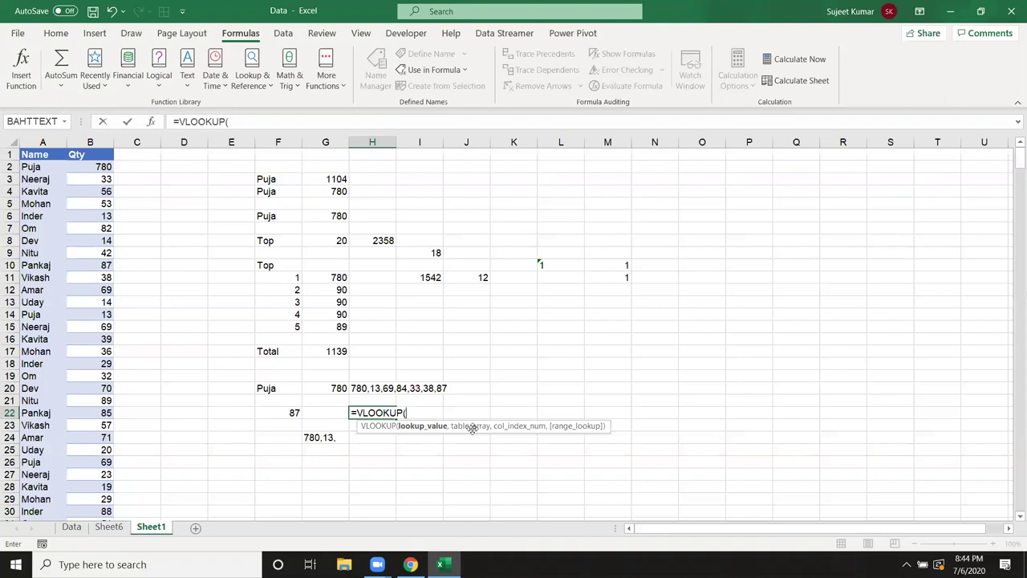
key("Escape")
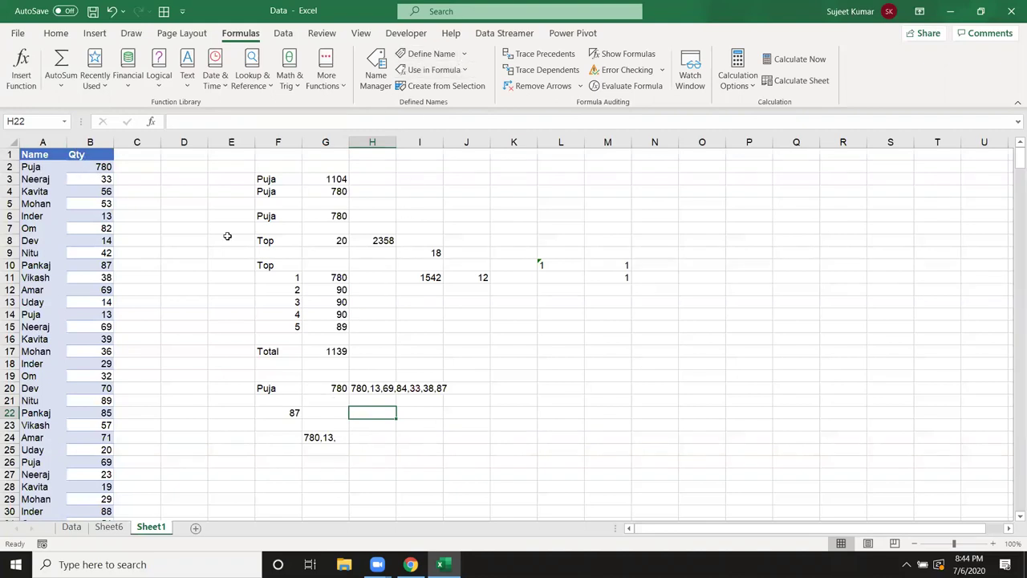
- Inspect Puja's first data row A2:B2 and the results block G5:K24
left_click(424, 178)
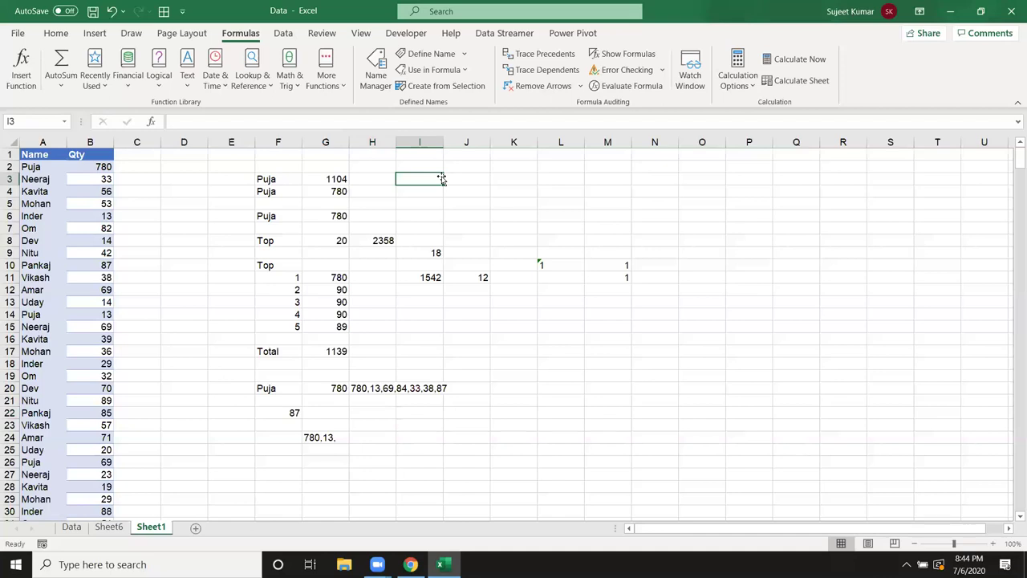
left_click_drag(51, 166, 96, 165)
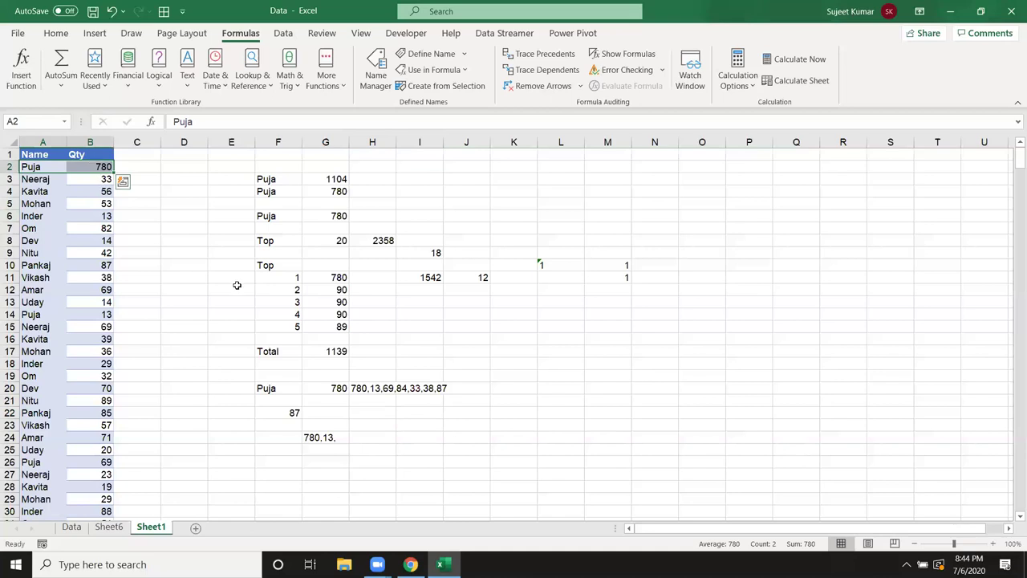
left_click(386, 400)
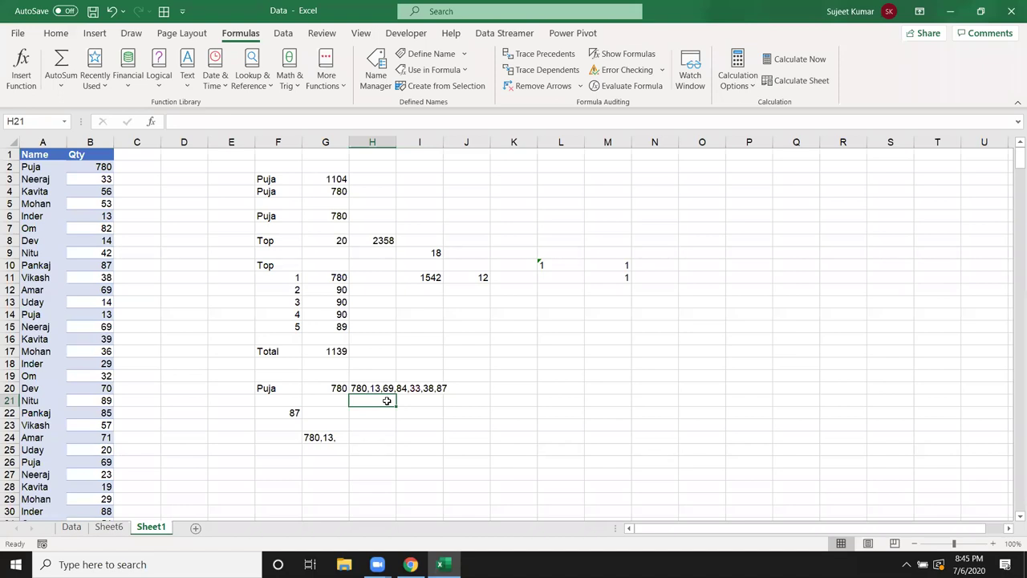
mouse_move(325, 438)
left_mouse_down()
mouse_move(471, 187)
mouse_move(417, 172)
left_mouse_up()
left_click(459, 303)
left_click(426, 277)
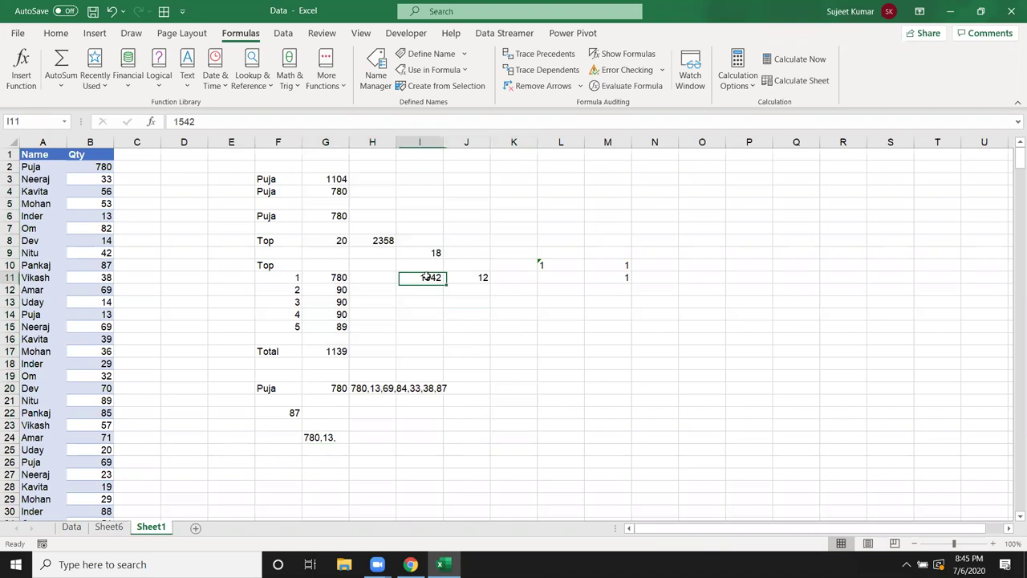
- Review the H8, G13, G11 and H20 formulas unchanged, then save the workbook
double_click(377, 240)
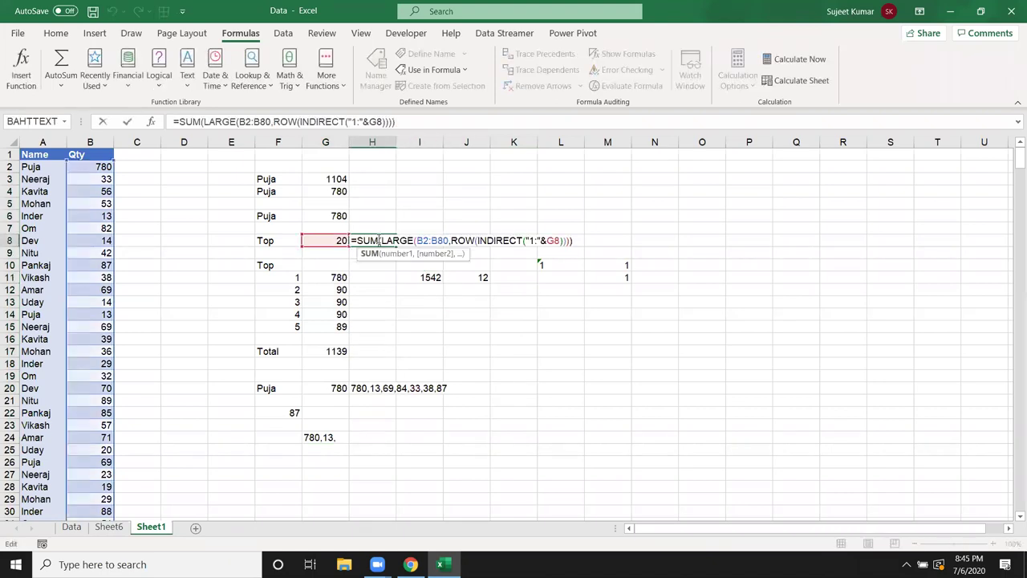
key("Escape")
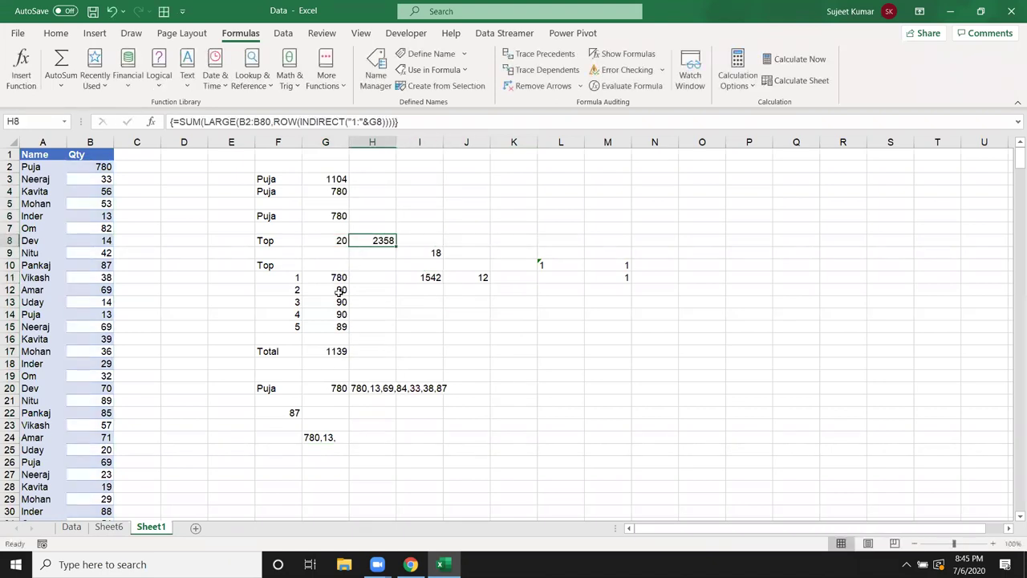
double_click(337, 302)
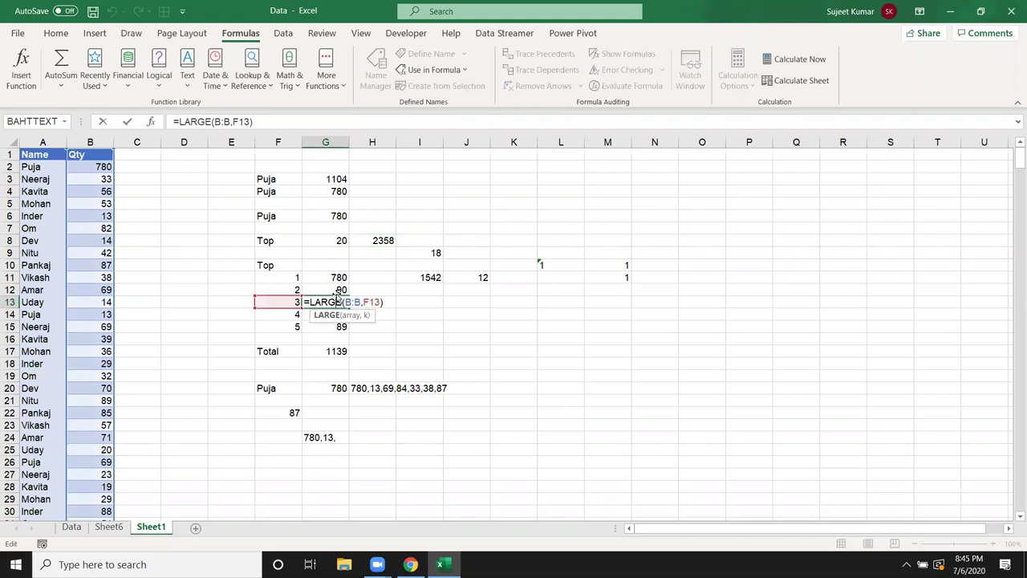
key("Escape")
left_click(334, 277)
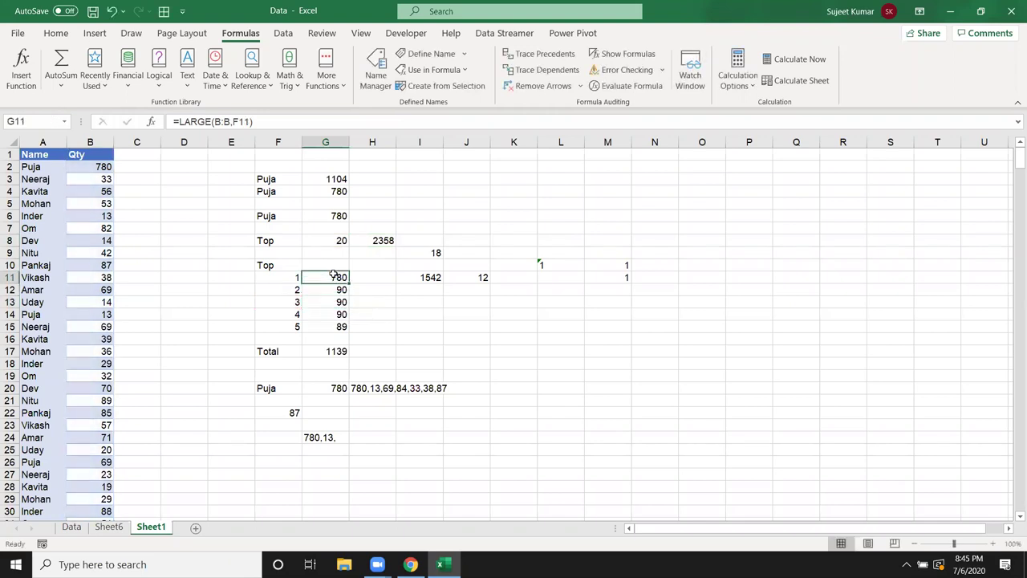
double_click(362, 387)
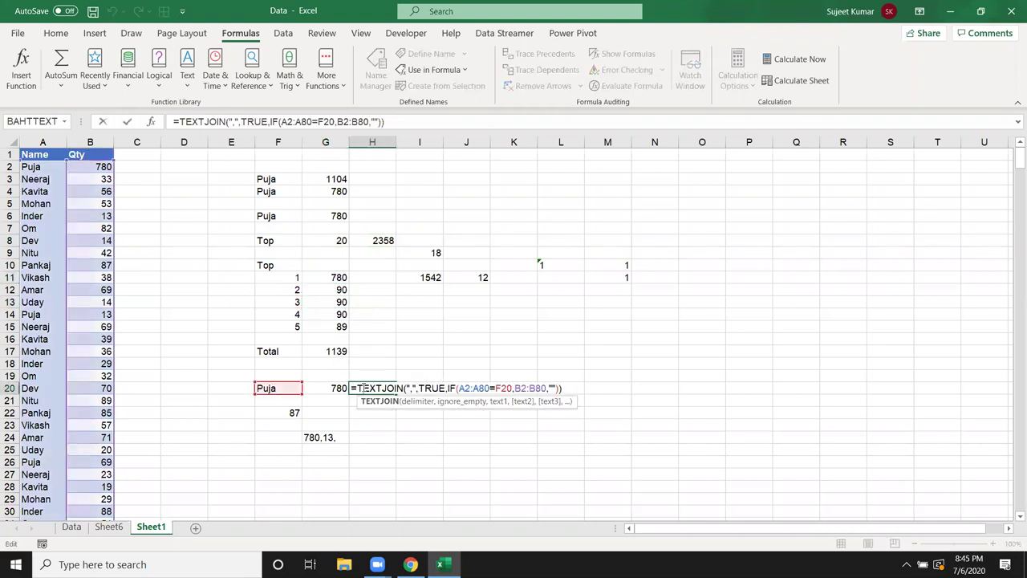
key("Escape")
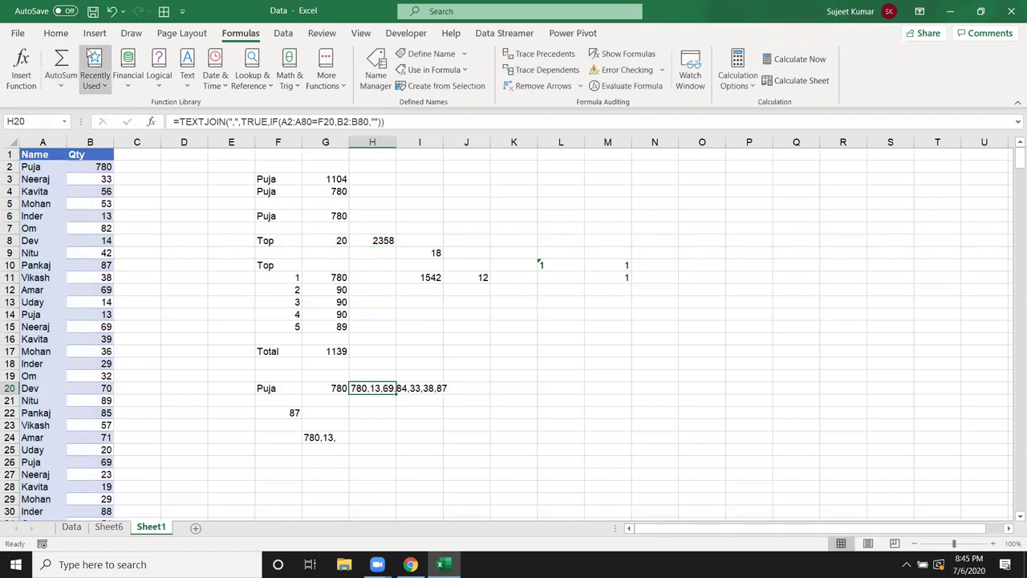
left_click(93, 11)
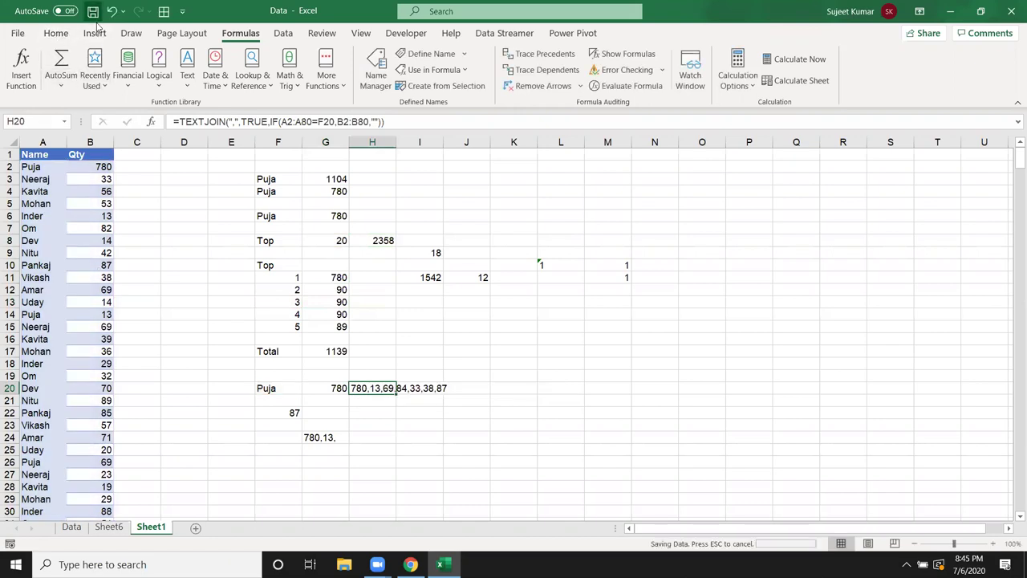
- Bring Chrome forward and move through the NSE and YouTube Studio tabs to Gmail
left_click(410, 565)
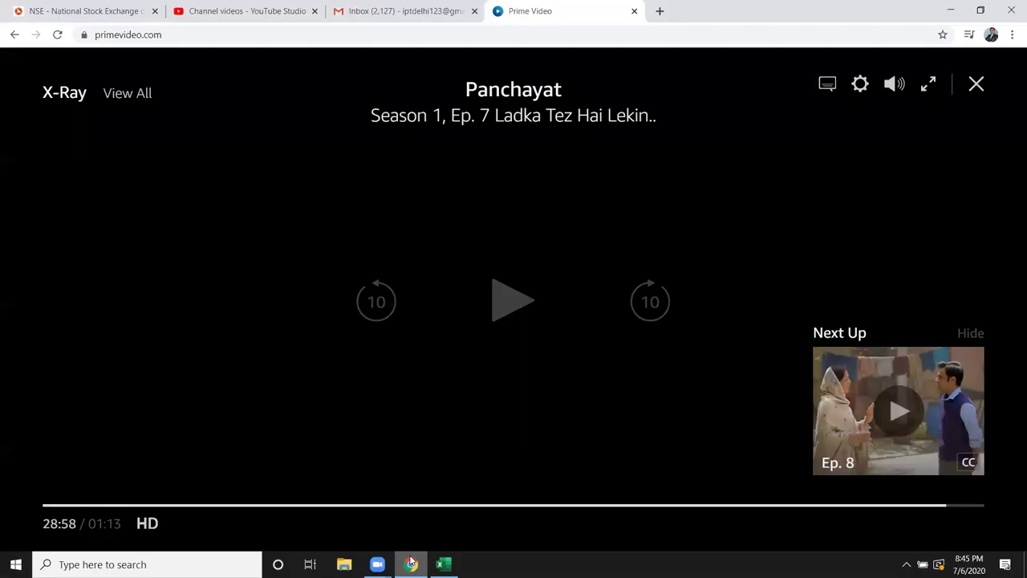
left_click(106, 19)
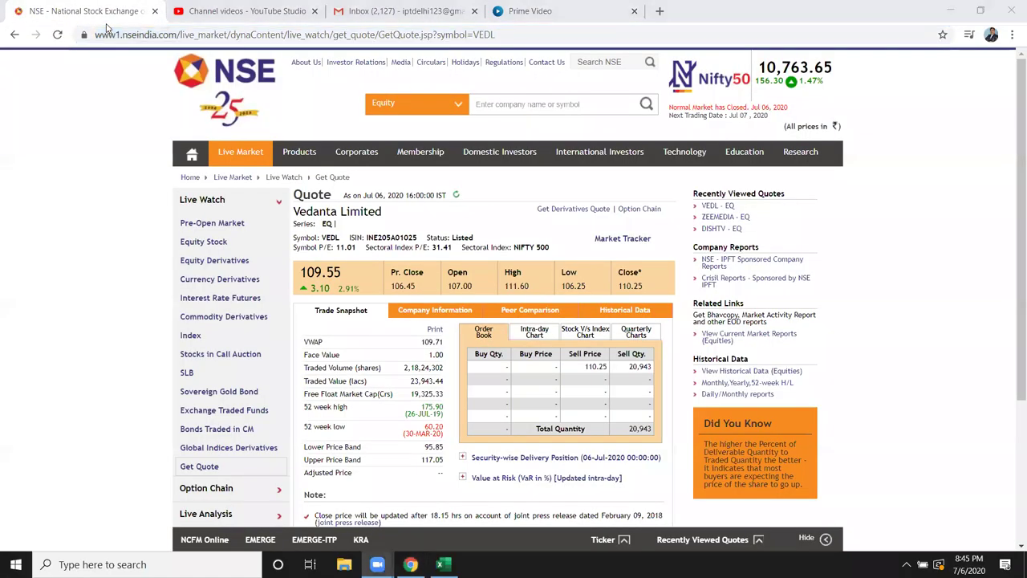
left_click(240, 11)
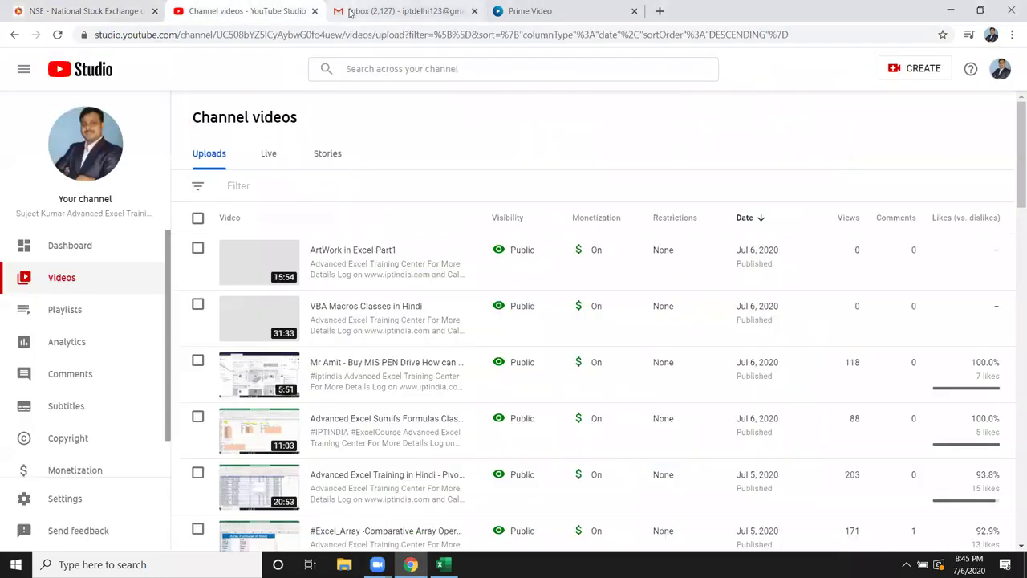
left_click(349, 14)
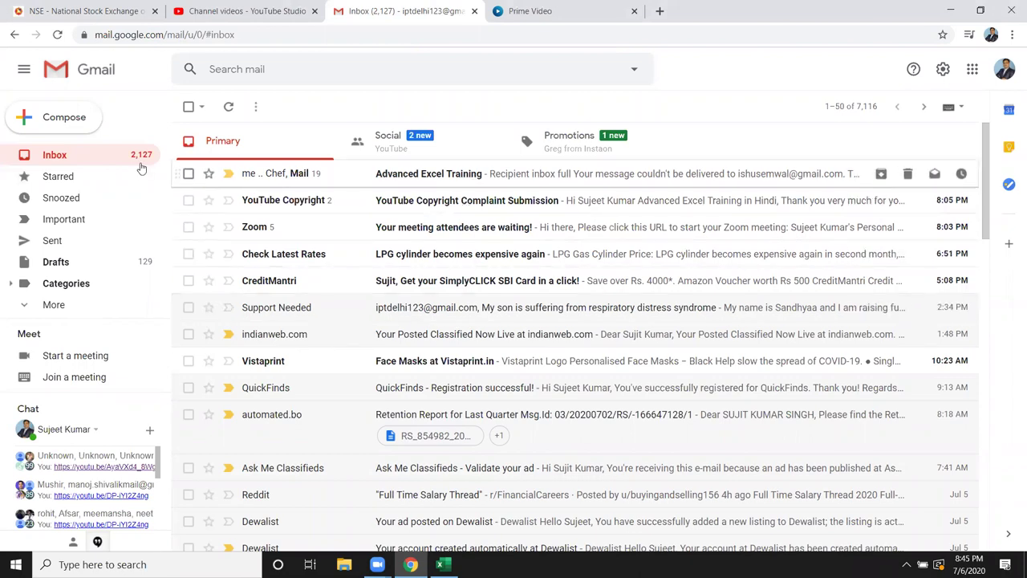
- Start a new message, briefly viewing the YouTube Copyright Complaint Submission email
left_click(77, 118)
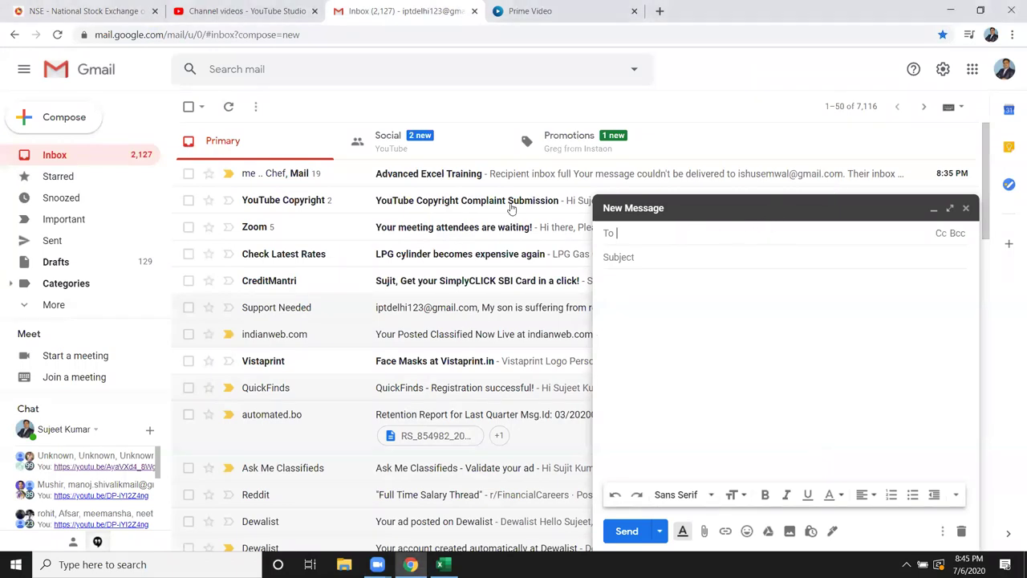
left_click(428, 200)
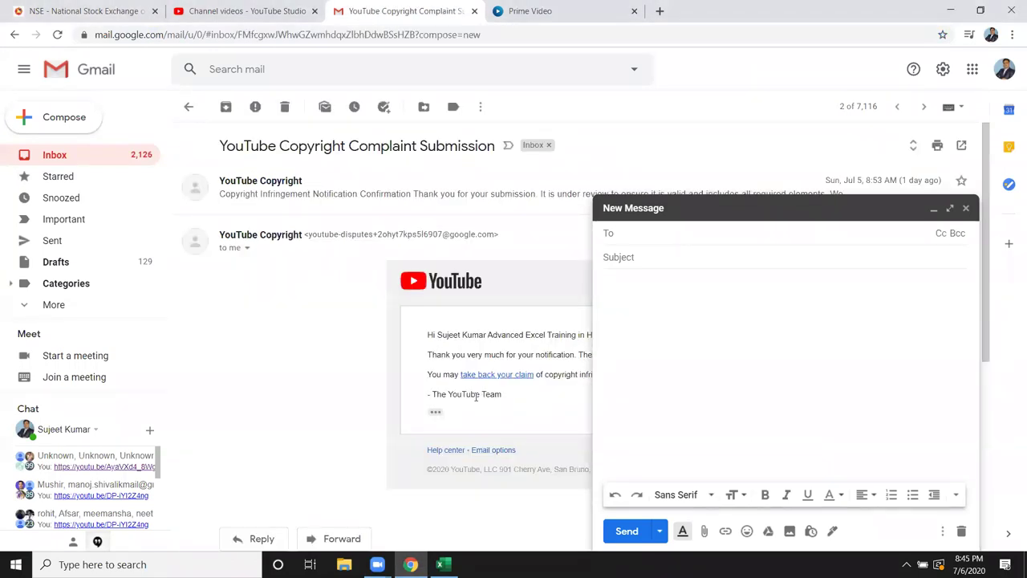
scroll(477, 389, "down", 2)
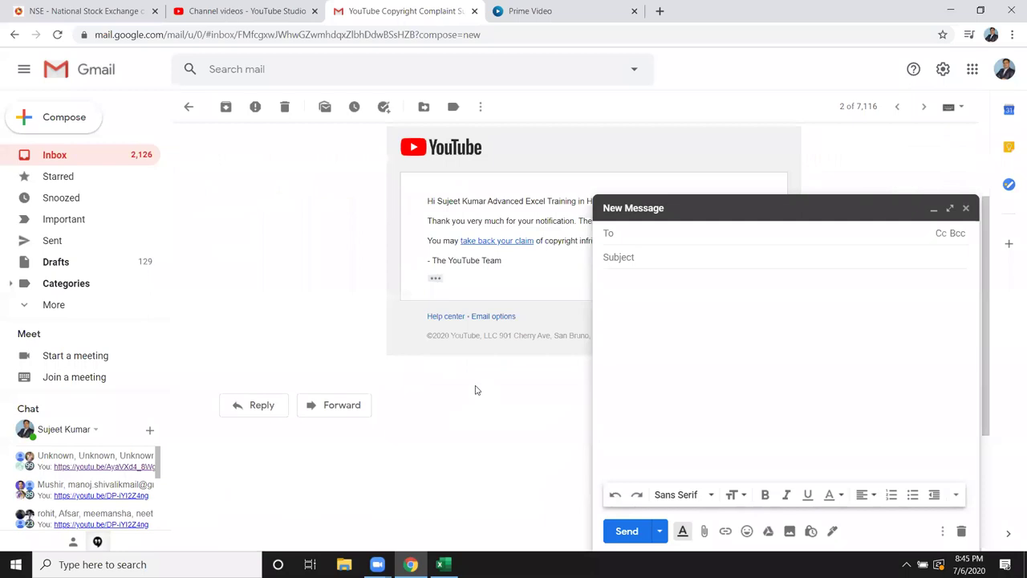
scroll(476, 390, "up", 2)
left_click(69, 163)
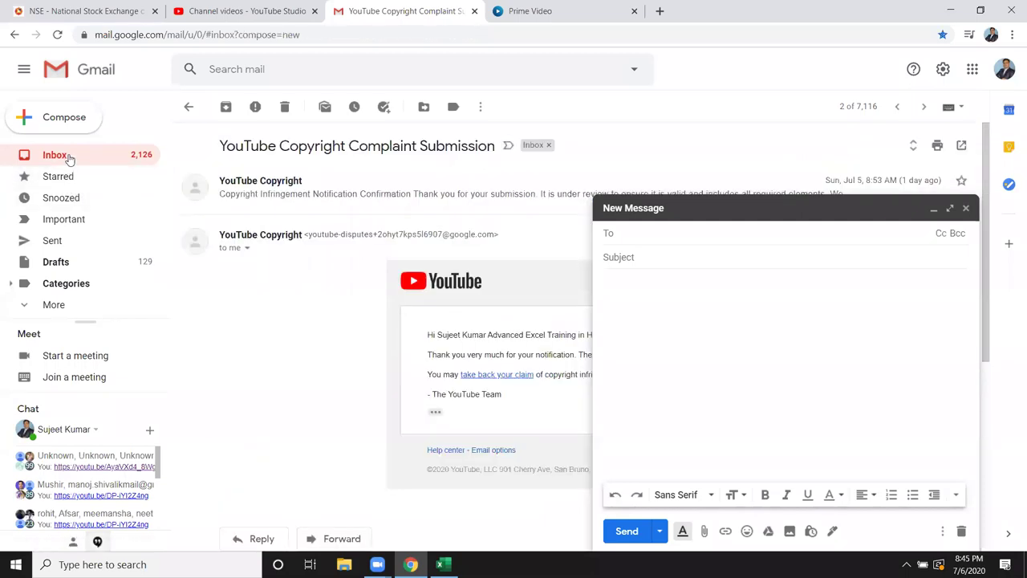
- Add the first recipient from the To field's autocomplete suggestions
left_click(689, 233)
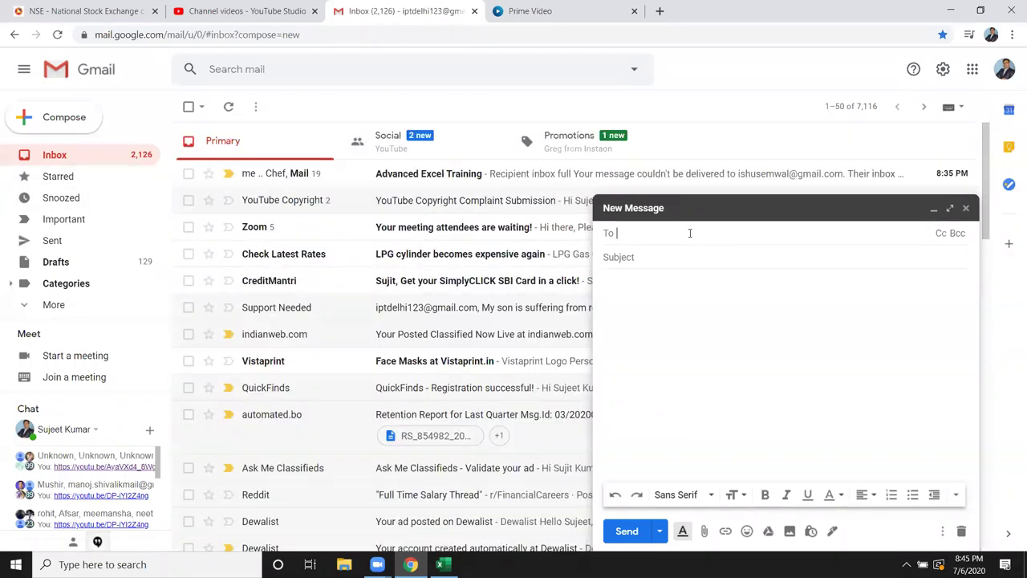
type("ip\\")
key("BackSpace")
key("BackSpace")
key("BackSpace")
type("yus")
key("BackSpace")
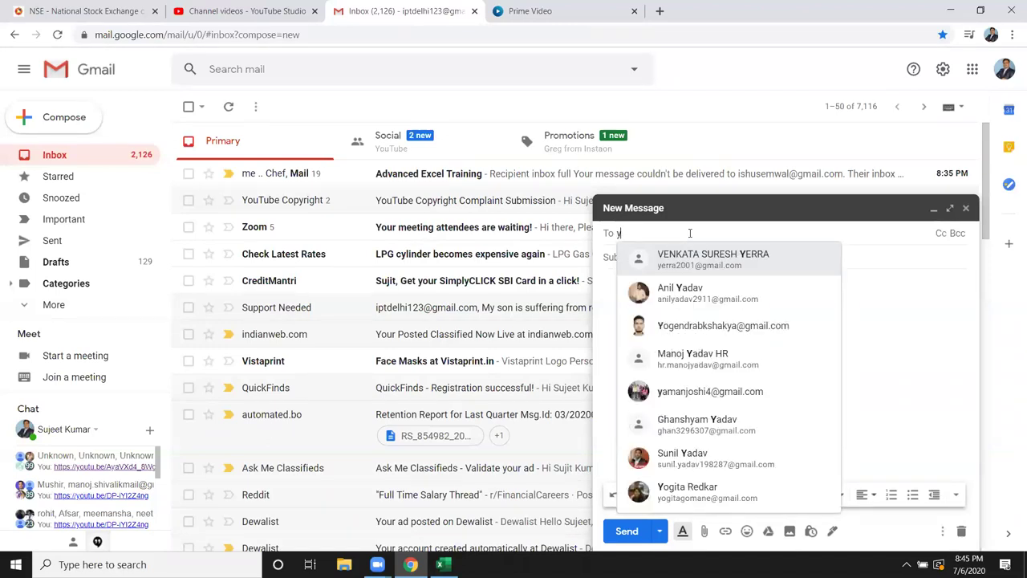
key("BackSpace")
type("sm")
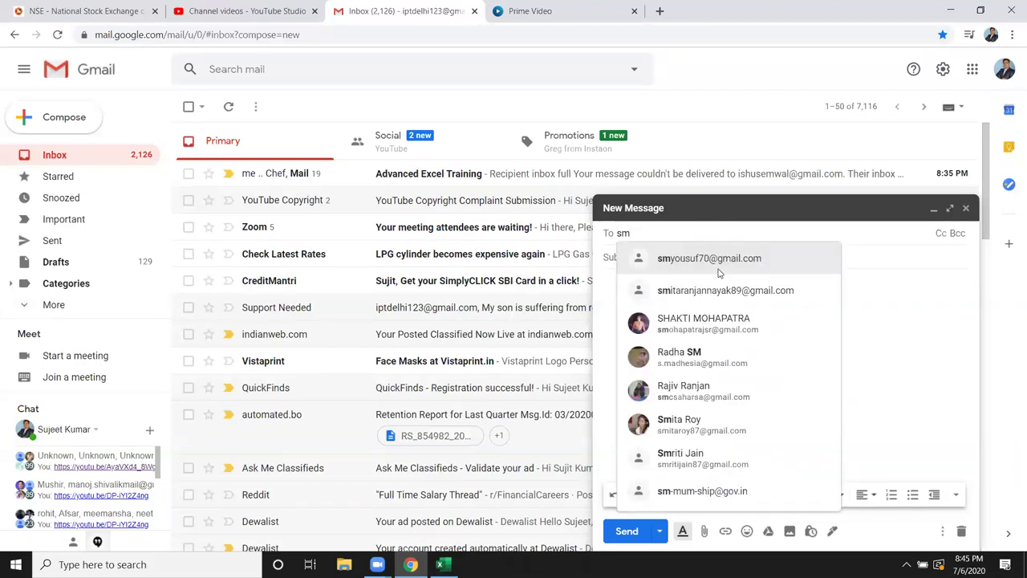
left_click(719, 270)
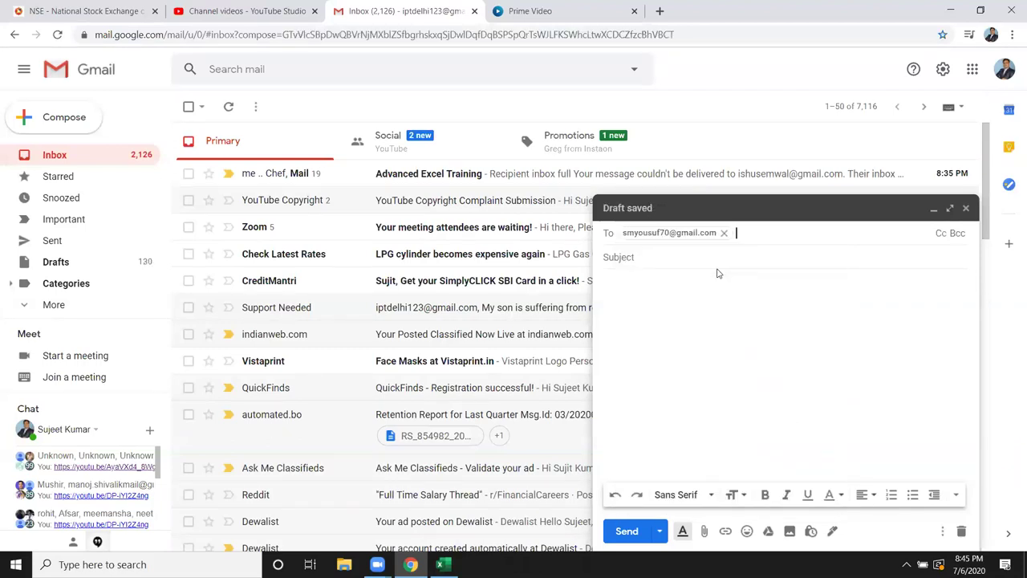
- Add five more suggested contacts as recipients
type("n")
left_click(767, 257)
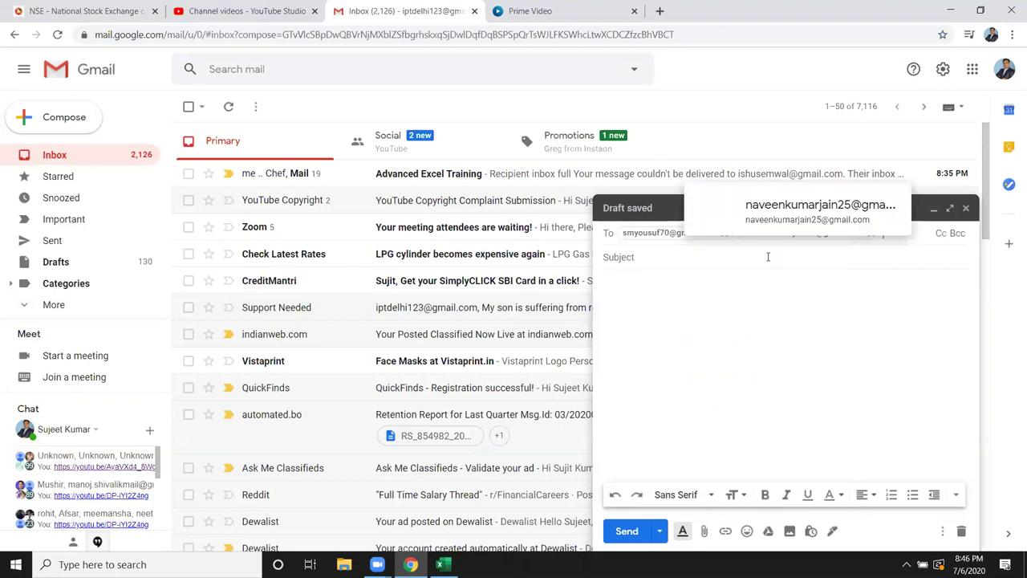
left_click(658, 251)
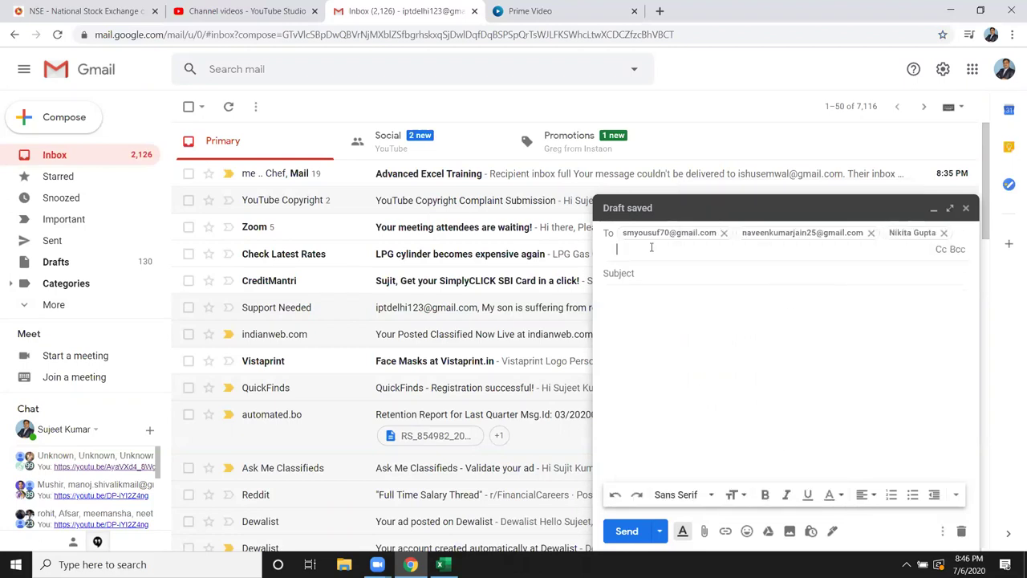
left_click(653, 268)
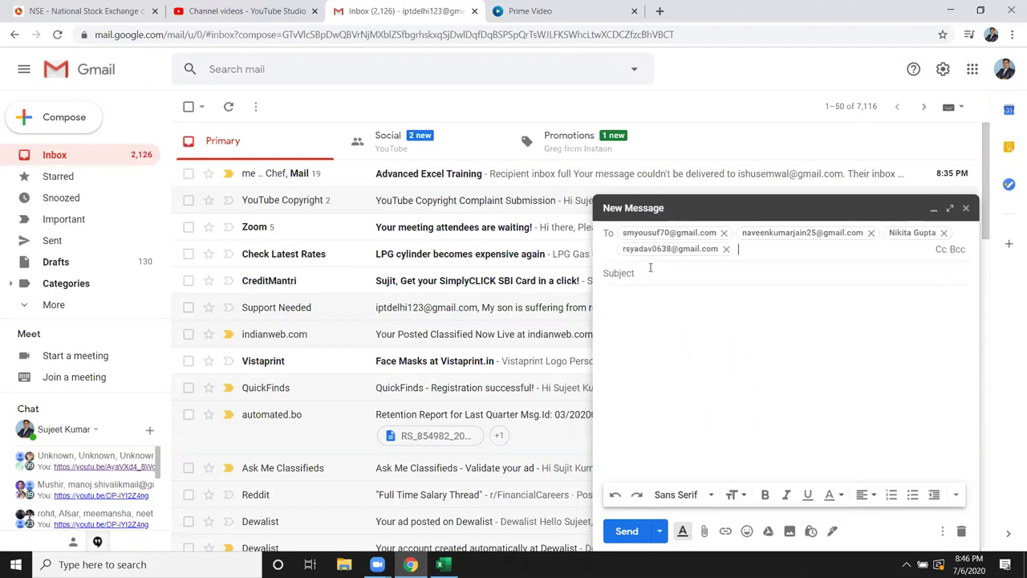
left_click(656, 268)
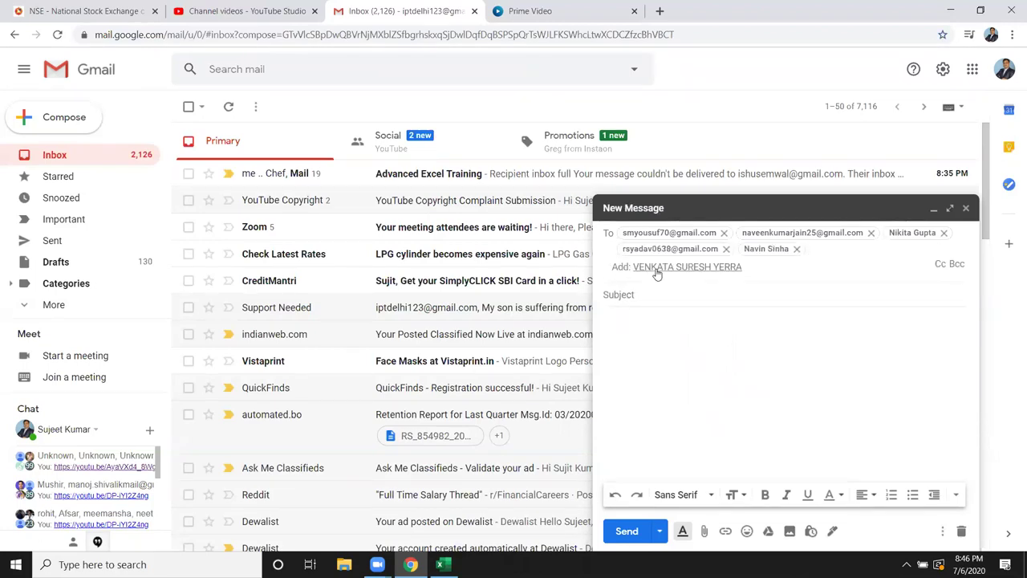
left_click(656, 268)
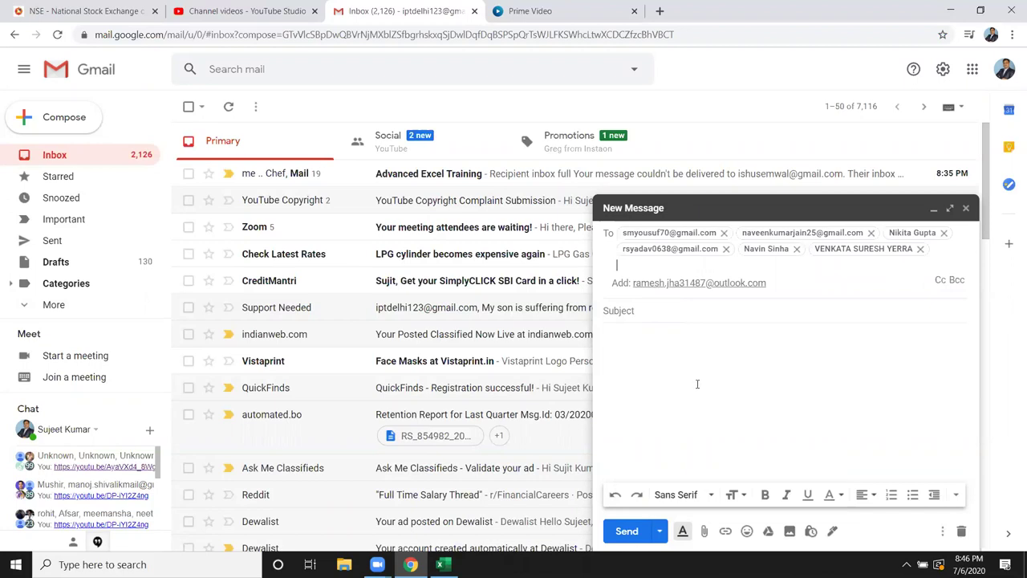
- Enter the subject 'File' and move to the message body
left_click(654, 311)
type("File")
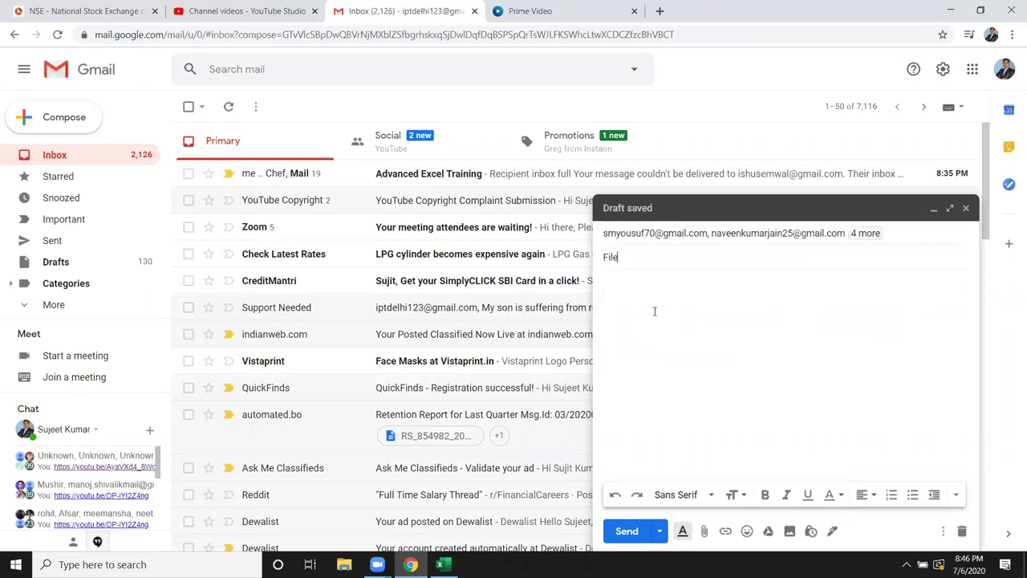
key("Tab")
- Attach the Data.xlsm workbook from the Downloads folder to the draft
left_click(704, 530)
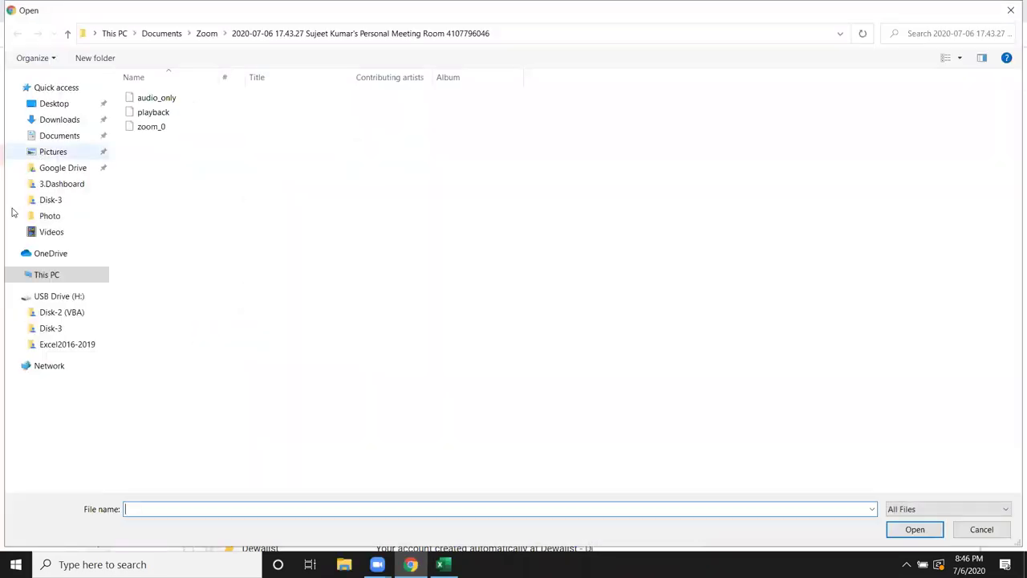
left_click(60, 120)
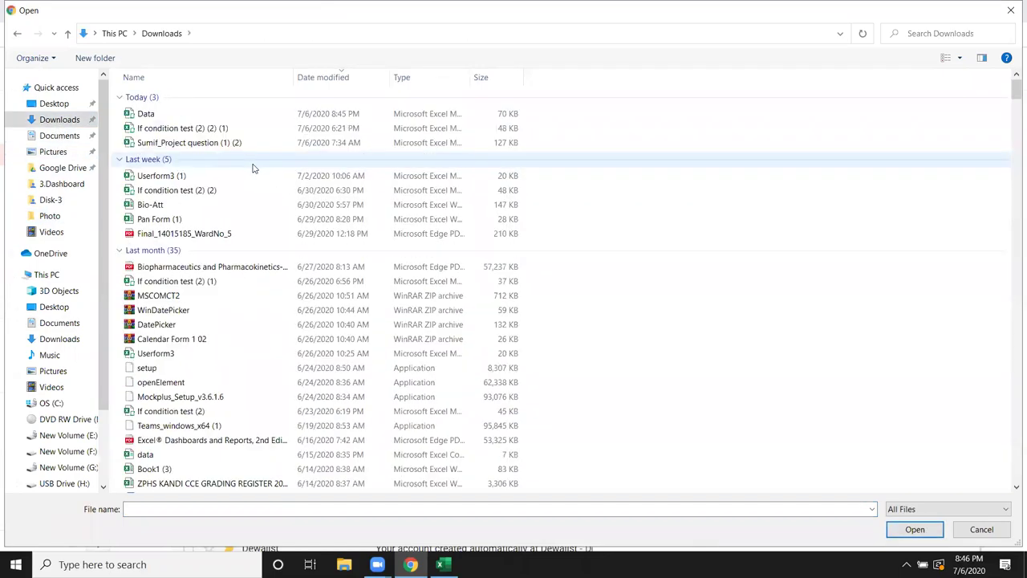
left_click(171, 118)
- Attach Data.xlsm, send the six-recipient 'File' email, then minimise Chrome to the desktop
double_click(171, 117)
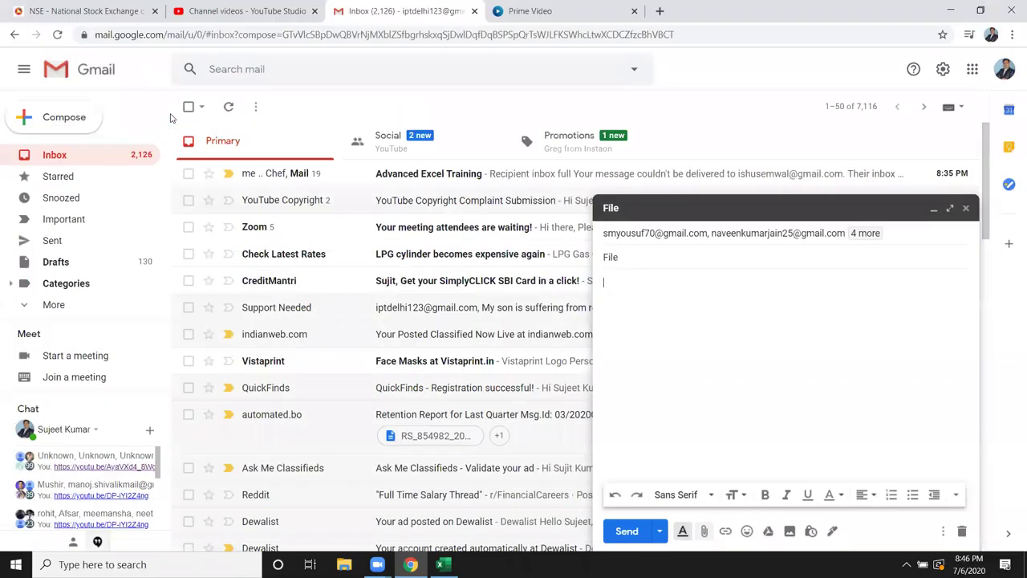
left_click(620, 536)
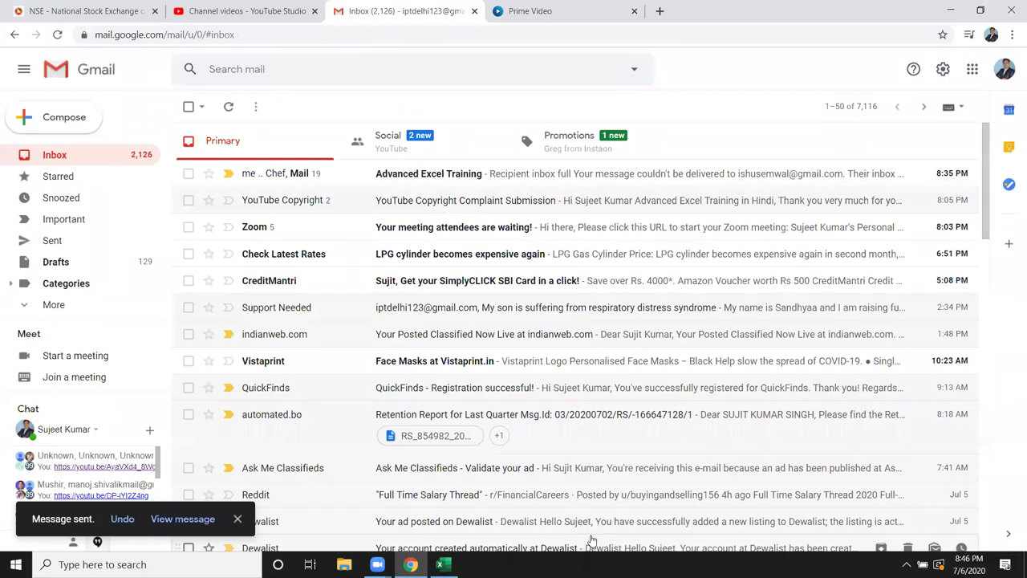
left_click(414, 559)
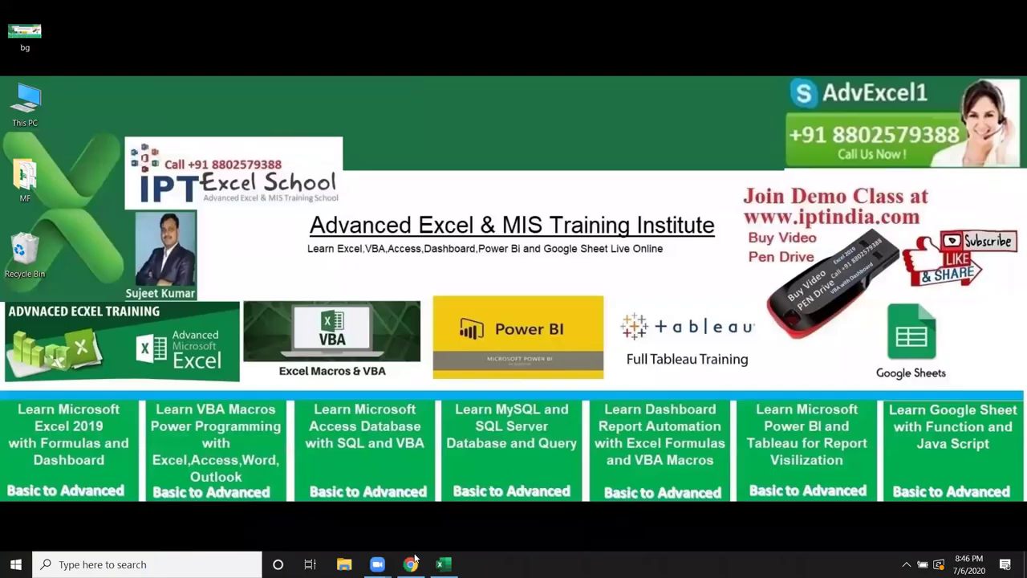